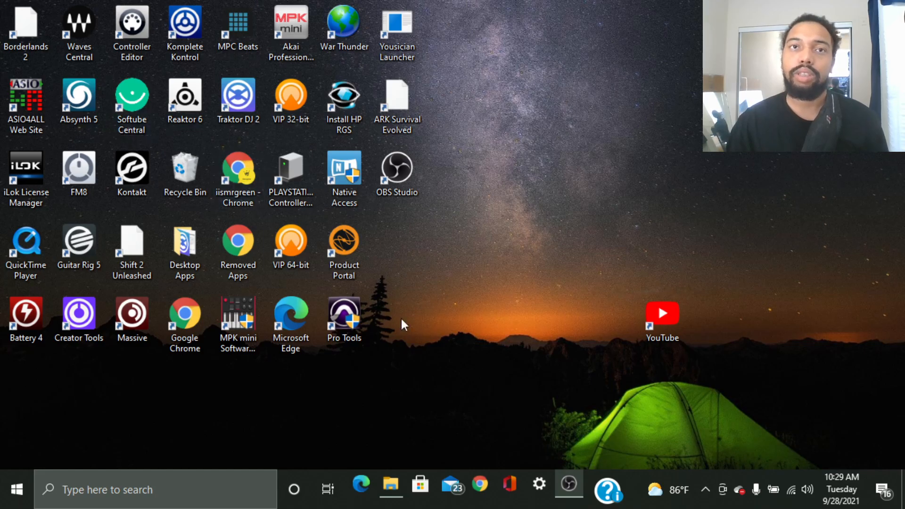
# Launch Pro Tools 2018.12.0 from its desktop shortcut.
pyautogui.click(345, 326)
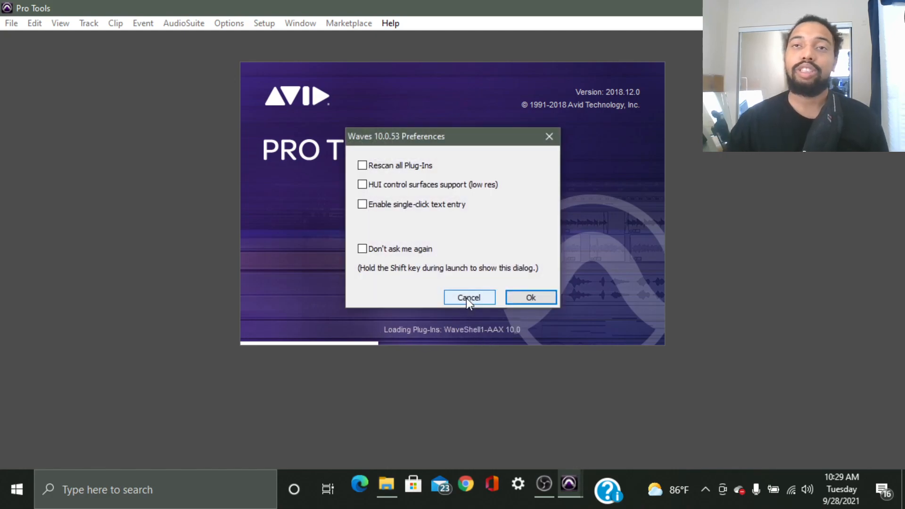
# Dismiss the Waves 10.0.53 preferences prompt and show the Dashboard's Recent sessions list.
pyautogui.click(545, 297)
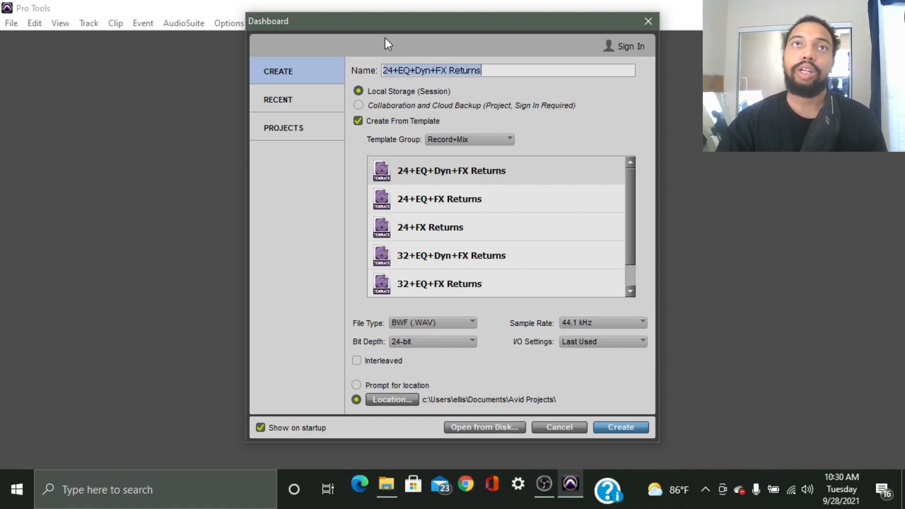
pyautogui.click(297, 103)
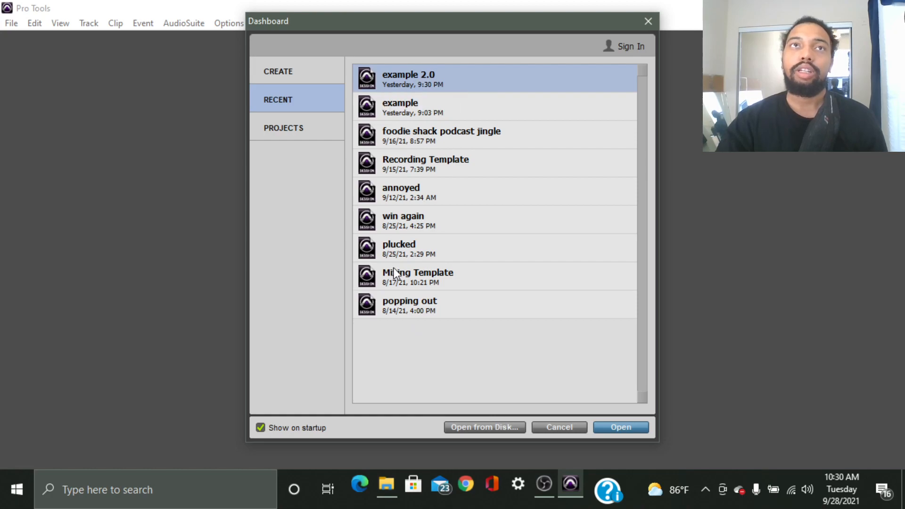
# Go to the Dashboard's Projects page and bring up the Avid account sign-in dialog.
pyautogui.click(301, 131)
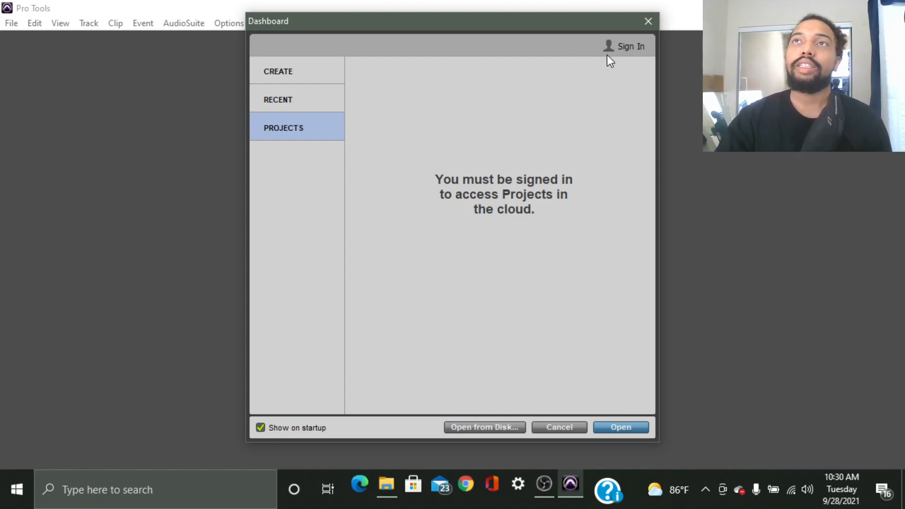
pyautogui.click(631, 47)
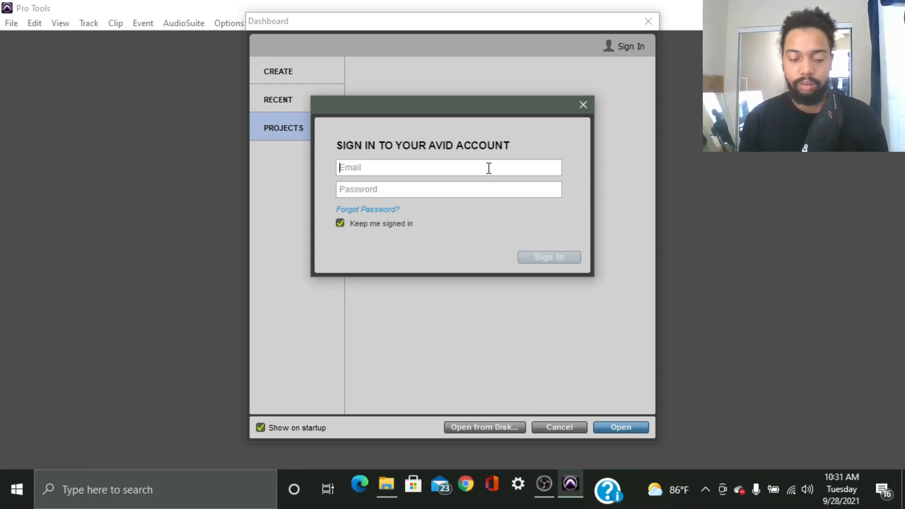
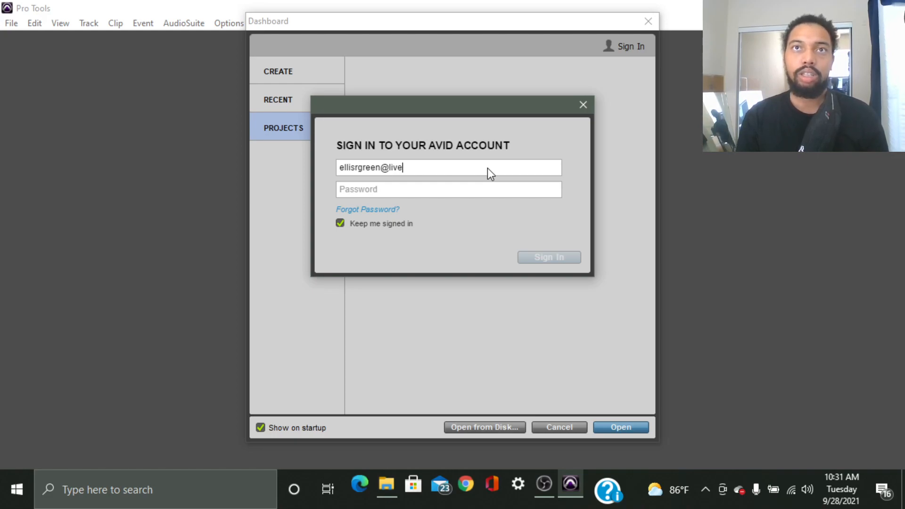
# Sign in with the account e-mail and password, listing the cloud projects ccc, l and Untitled.
pyautogui.click(488, 191)
pyautogui.write('*********')
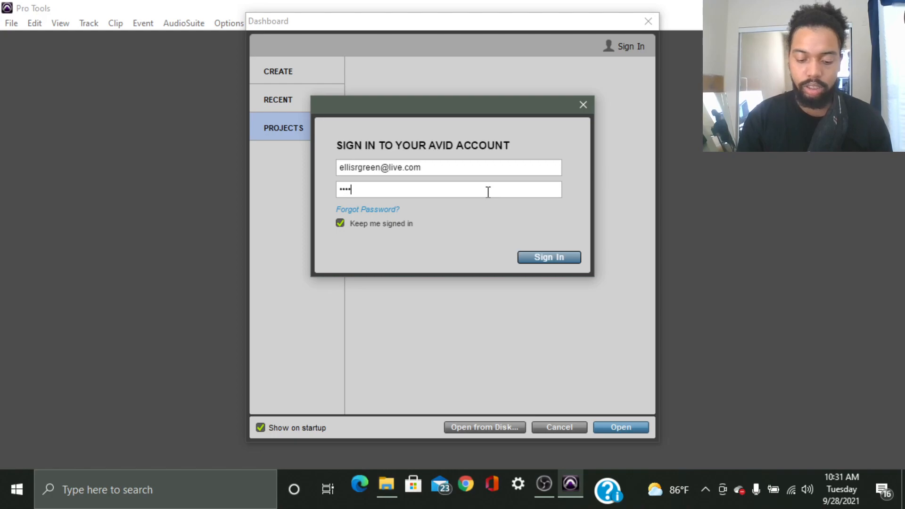
pyautogui.press('Return')
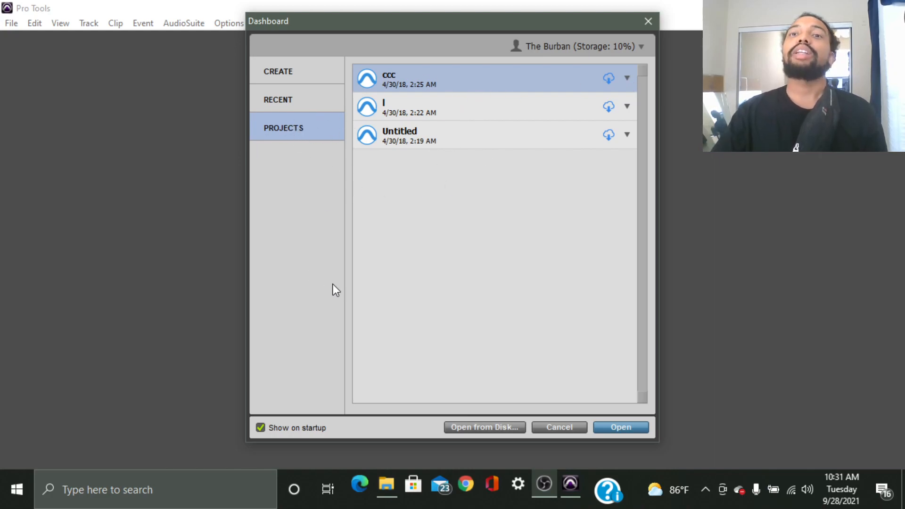
# Start a new session named 'exaple' on the Create page with cloud backup storage.
pyautogui.click(289, 83)
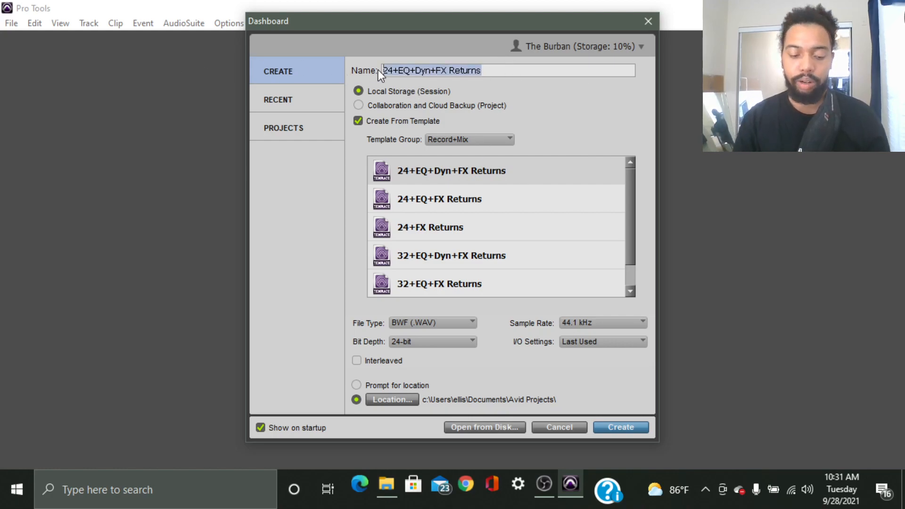
pyautogui.write('exaple')
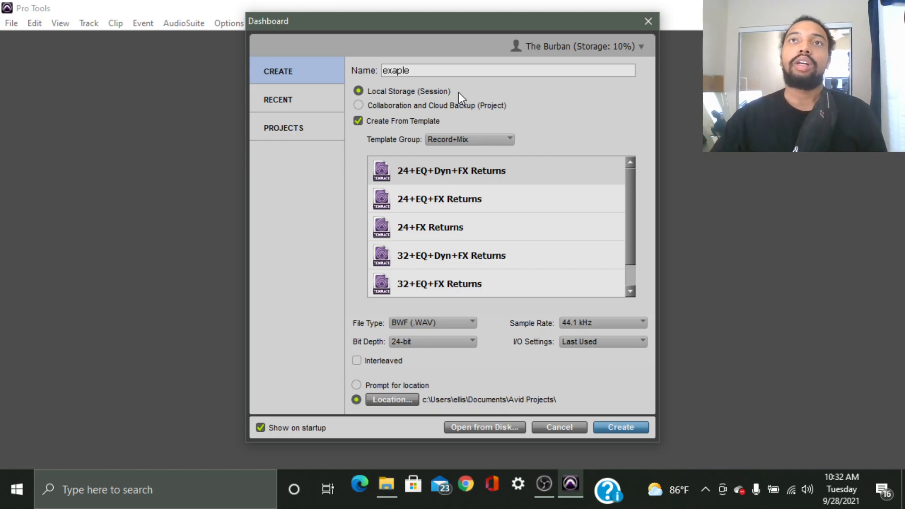
pyautogui.click(363, 104)
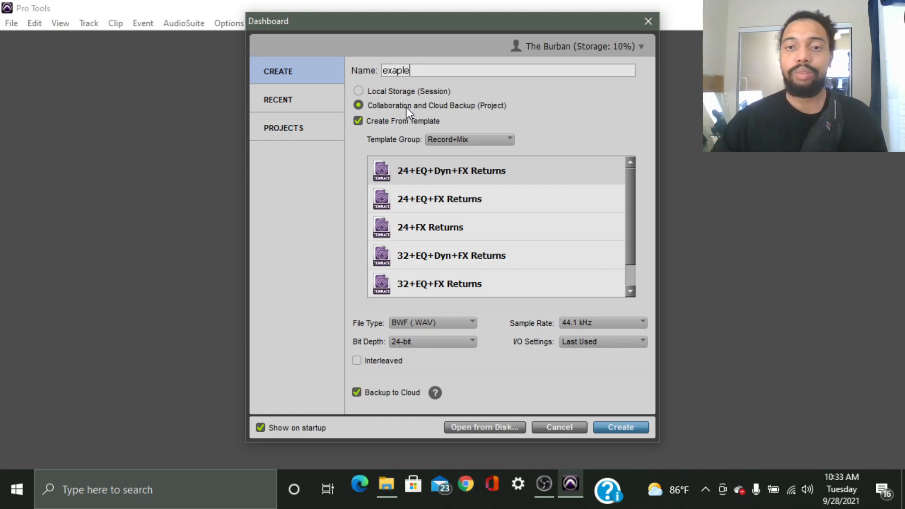
# Switch the 'exaple' session to Local Storage (Session) and turn off Create From Template.
pyautogui.click(378, 91)
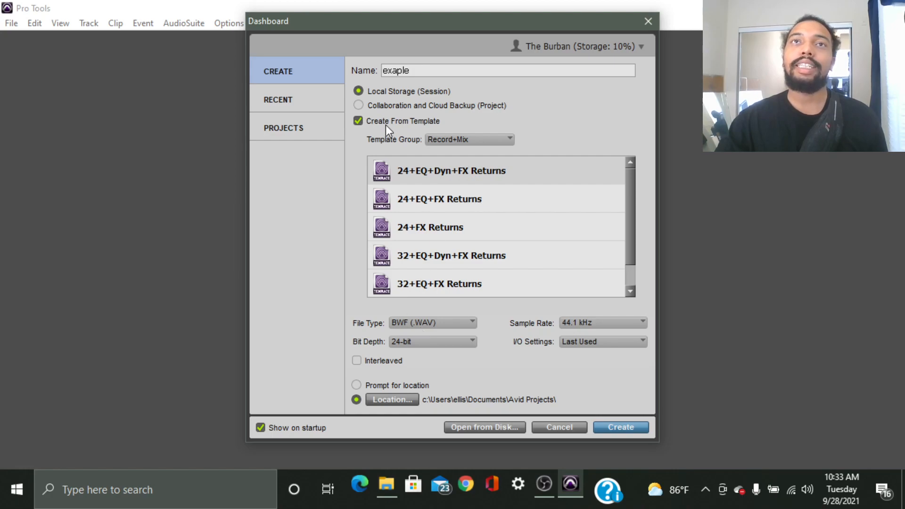
pyautogui.click(358, 121)
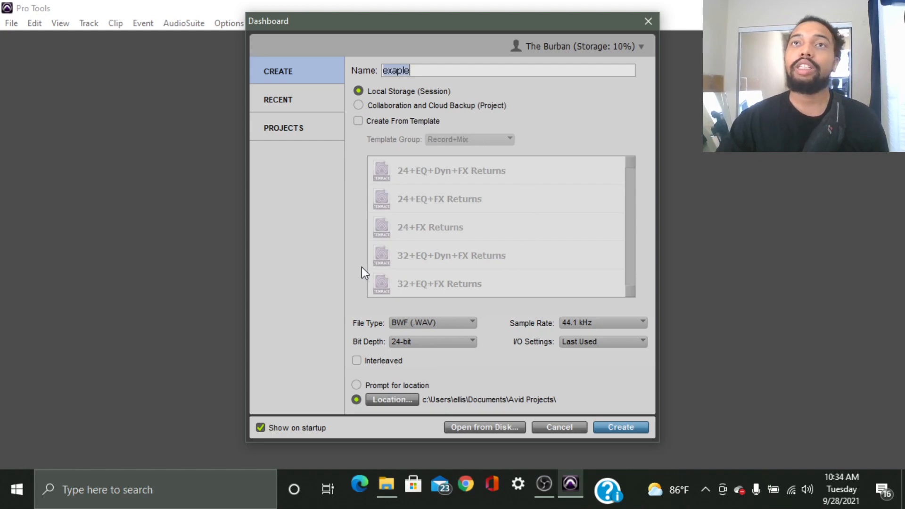
# Turn Create From Template back on for the 'exaple' session.
pyautogui.click(358, 120)
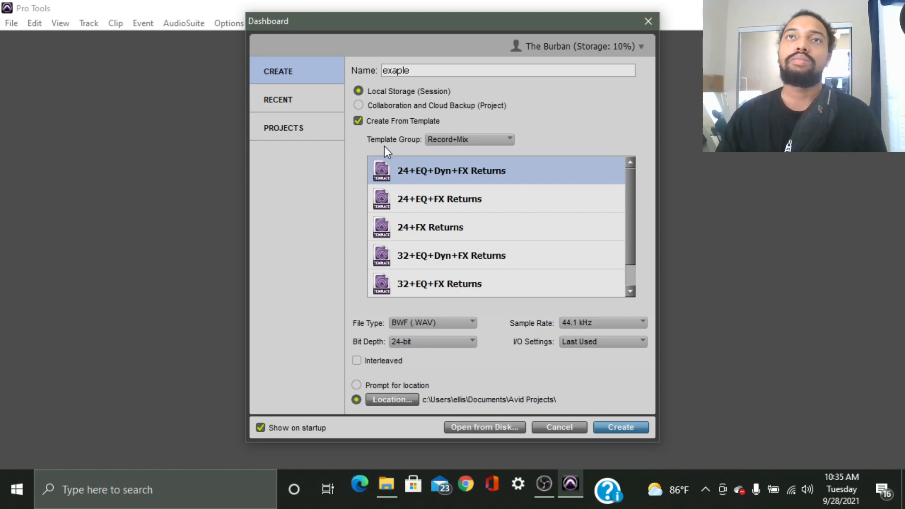
# Show the Template Group list, keeping Record+Mix as the selected group.
pyautogui.click(468, 140)
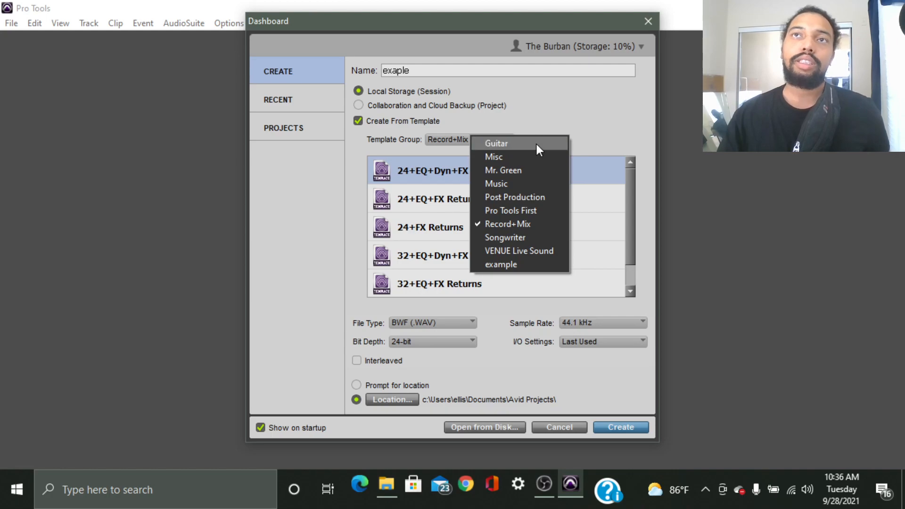
# Close the group list with Record+Mix kept and browse its template list.
pyautogui.click(536, 222)
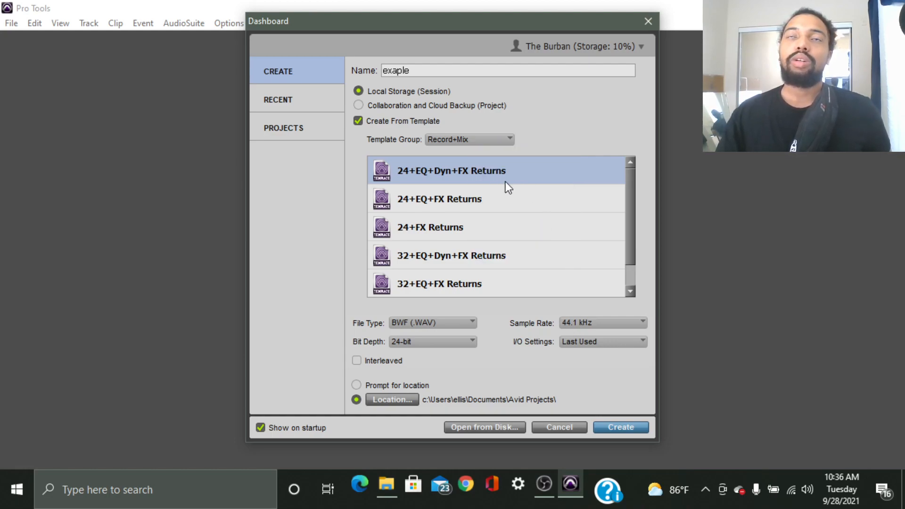
pyautogui.scroll(-1, 460, 168)
pyautogui.scroll(1, 453, 171)
pyautogui.scroll(-1, 453, 172)
pyautogui.scroll(1, 459, 196)
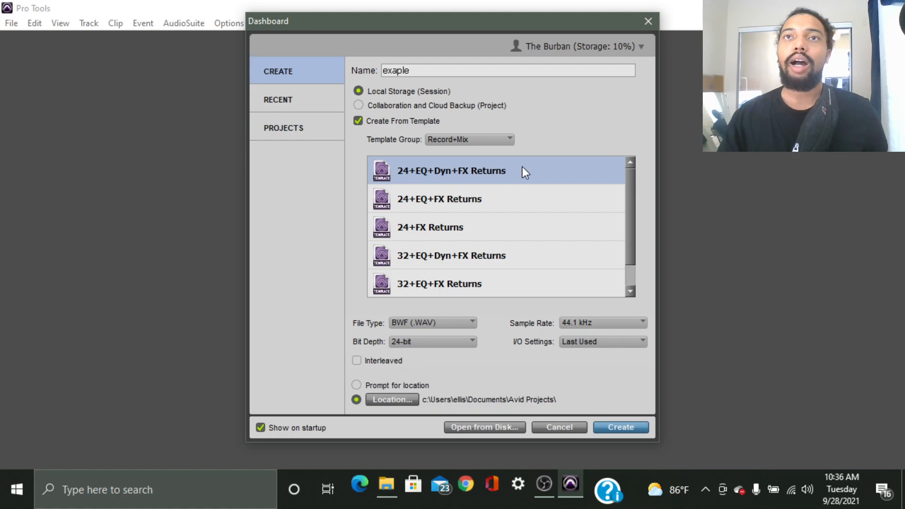
pyautogui.scroll(-1, 504, 261)
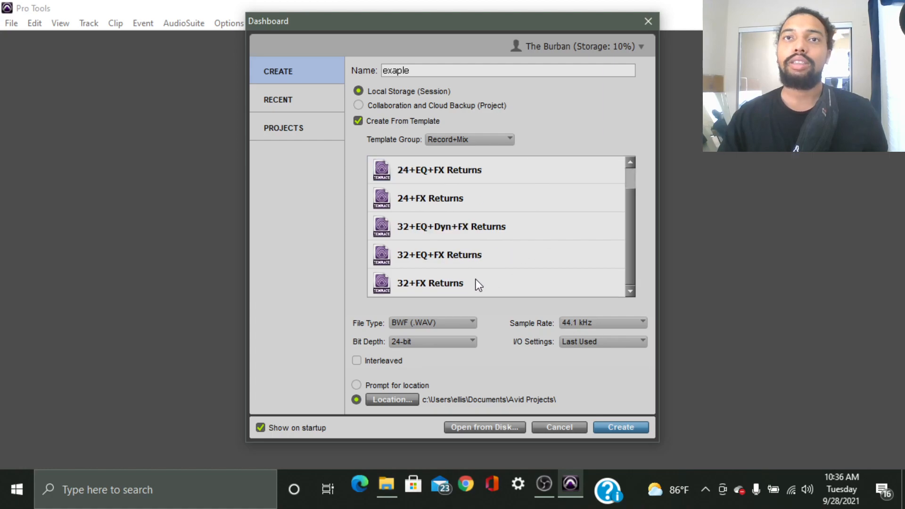
pyautogui.scroll(1, 467, 285)
pyautogui.scroll(-1, 431, 198)
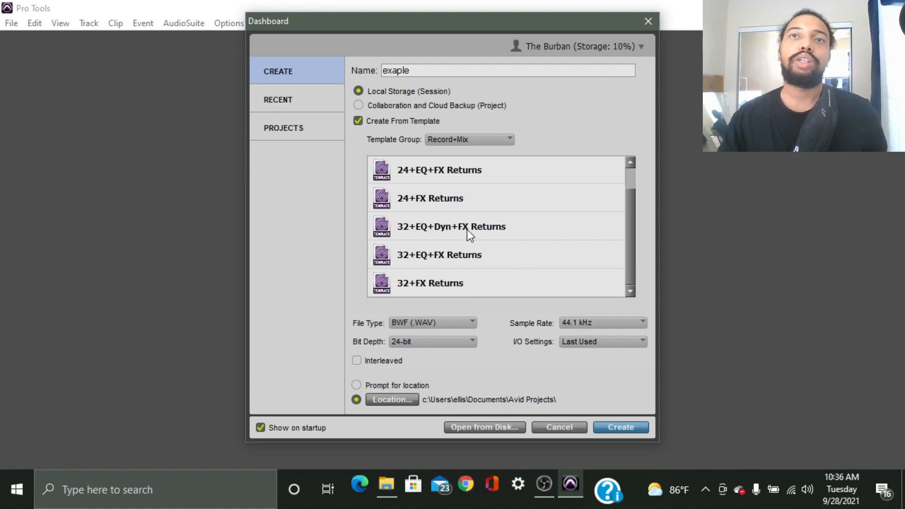
pyautogui.scroll(1, 495, 238)
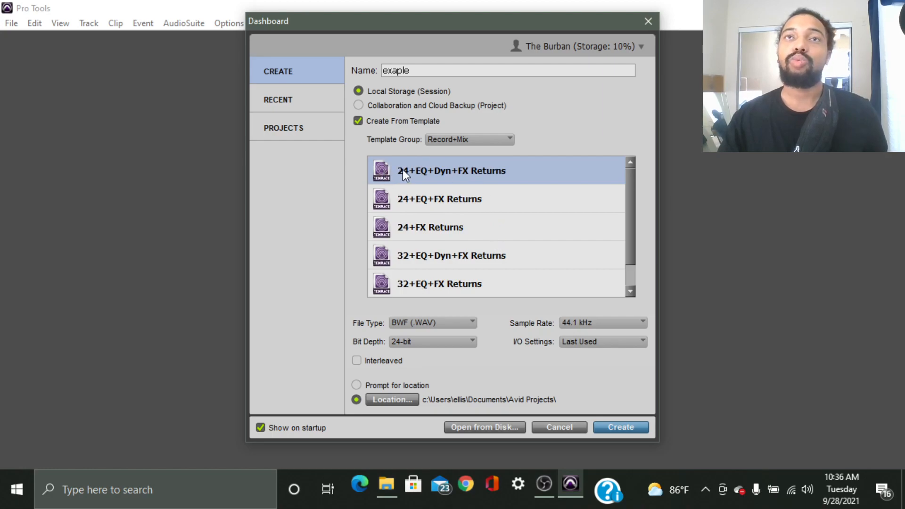
pyautogui.scroll(-1, 403, 173)
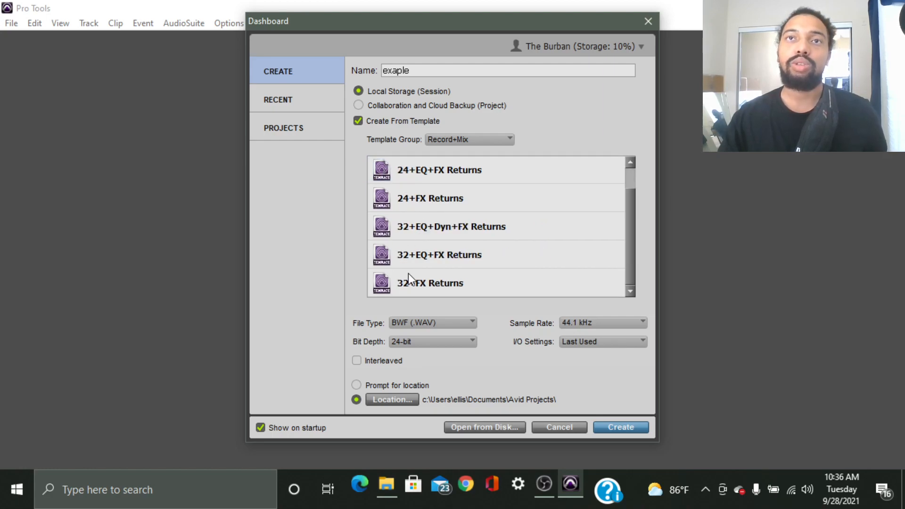
pyautogui.scroll(1, 408, 273)
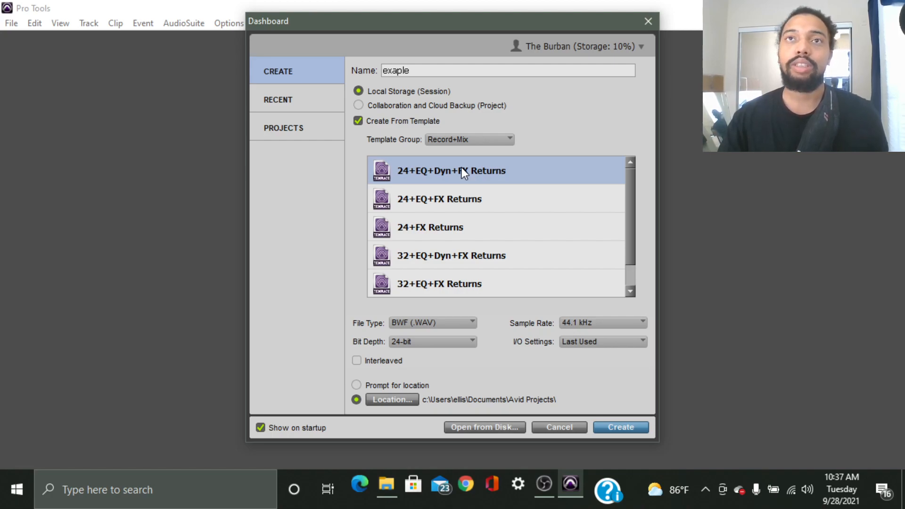
# Try the 24+EQ+FX Returns and 24+FX Returns templates, then reselect 24+EQ+Dyn+FX Returns.
pyautogui.click(455, 191)
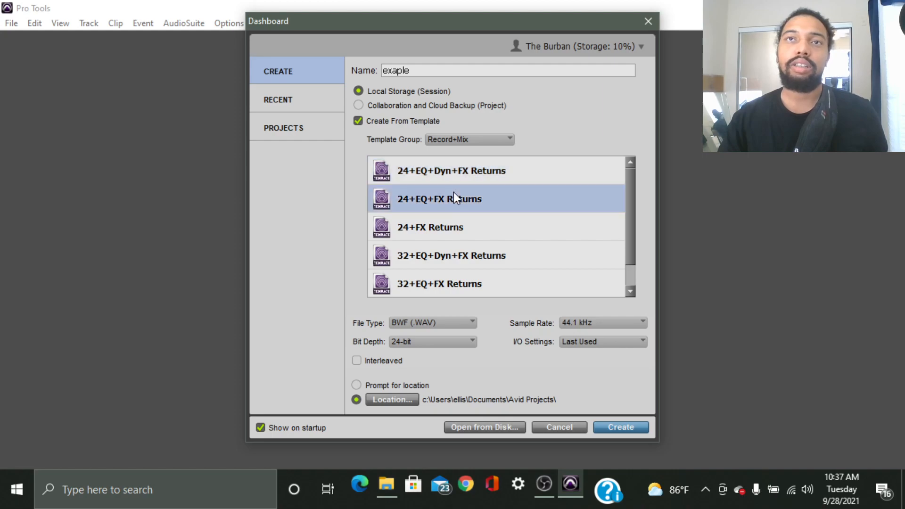
pyautogui.click(448, 225)
pyautogui.scroll(-1, 476, 208)
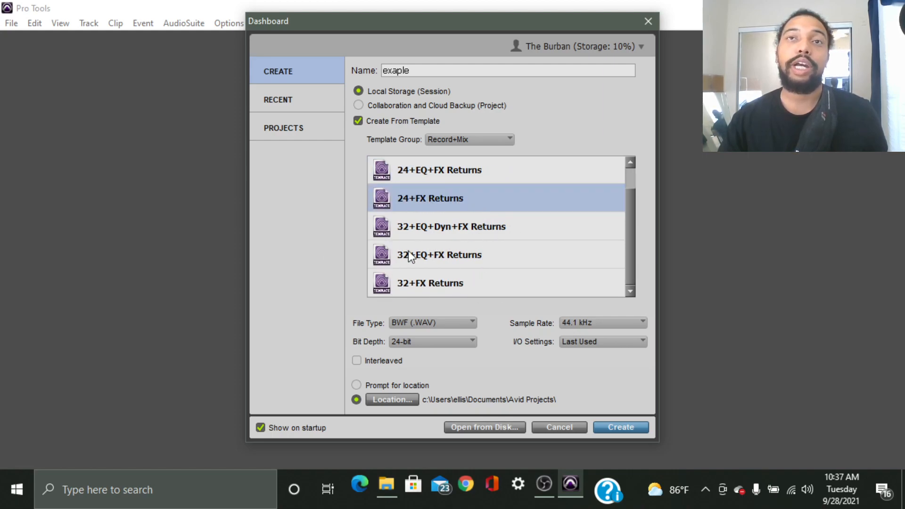
pyautogui.scroll(1, 482, 224)
pyautogui.click(495, 179)
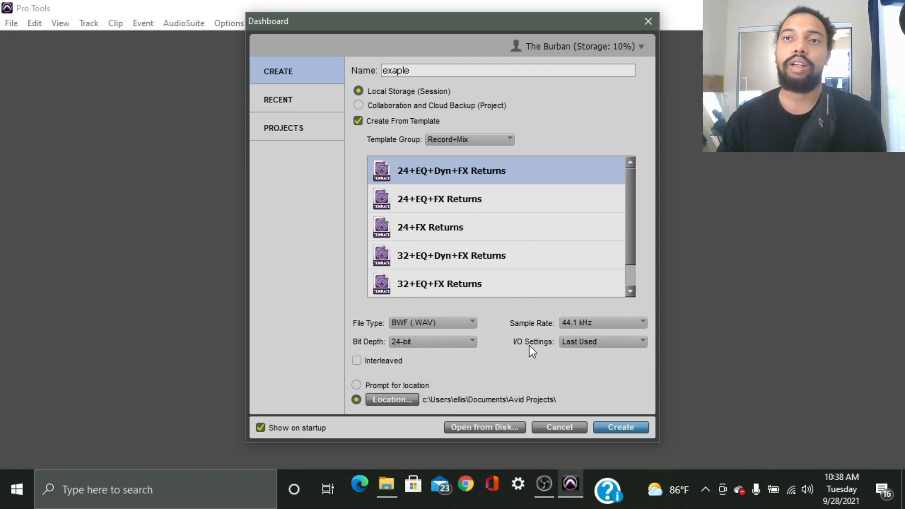
# List the session's file type choices, BWF (.WAV) and AIFF.
pyautogui.click(419, 324)
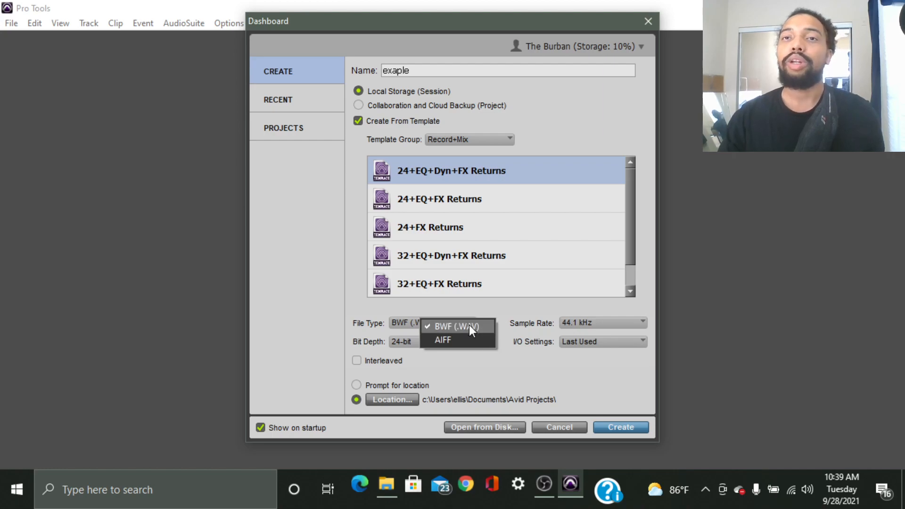
# Leave BWF (.WAV) as the file type and list the sample rates from 44.1 to 192 kHz.
pyautogui.click(483, 302)
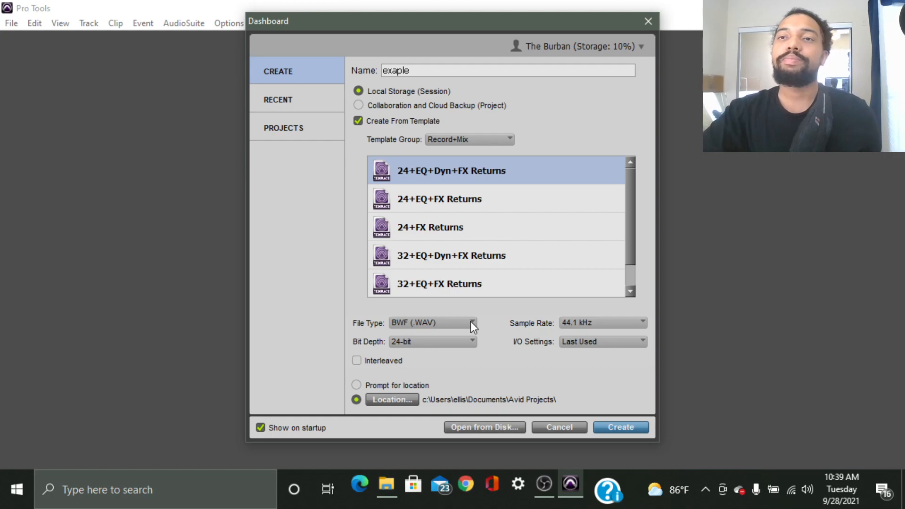
pyautogui.click(595, 323)
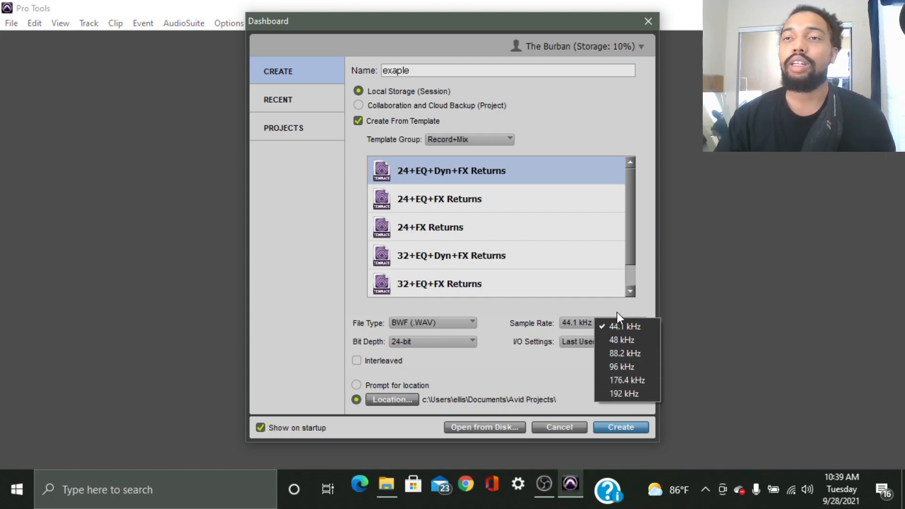
# Try a 192 kHz sample rate, then switch it back to 44.1 kHz.
pyautogui.click(623, 392)
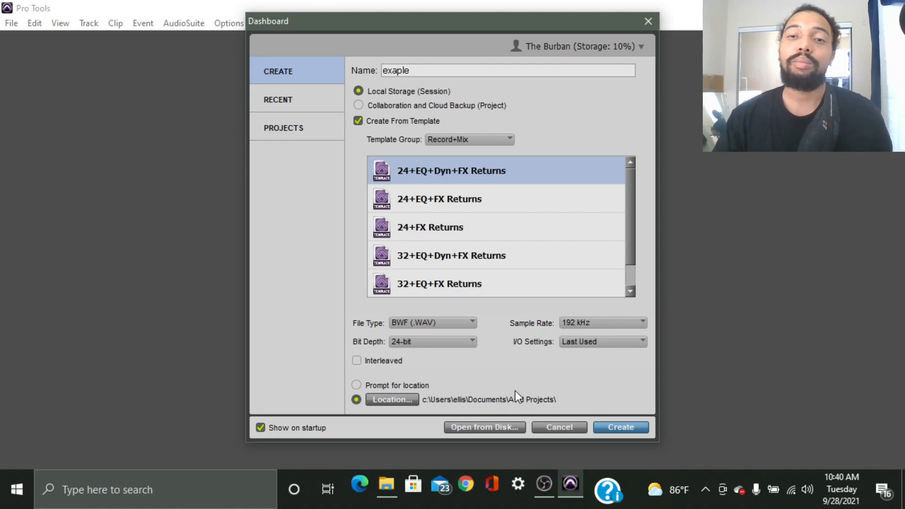
pyautogui.click(595, 321)
pyautogui.click(608, 325)
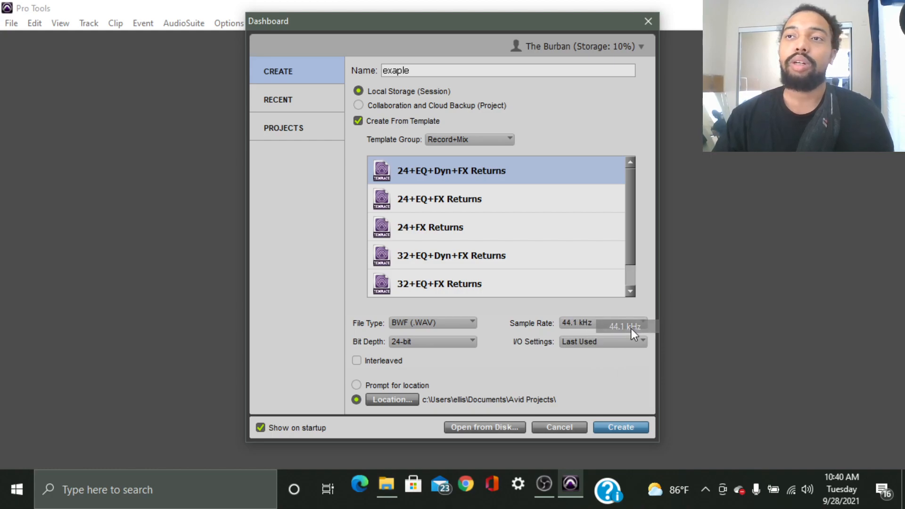
# Try 32-bit float bit depth, then settle on 16-bit.
pyautogui.click(419, 346)
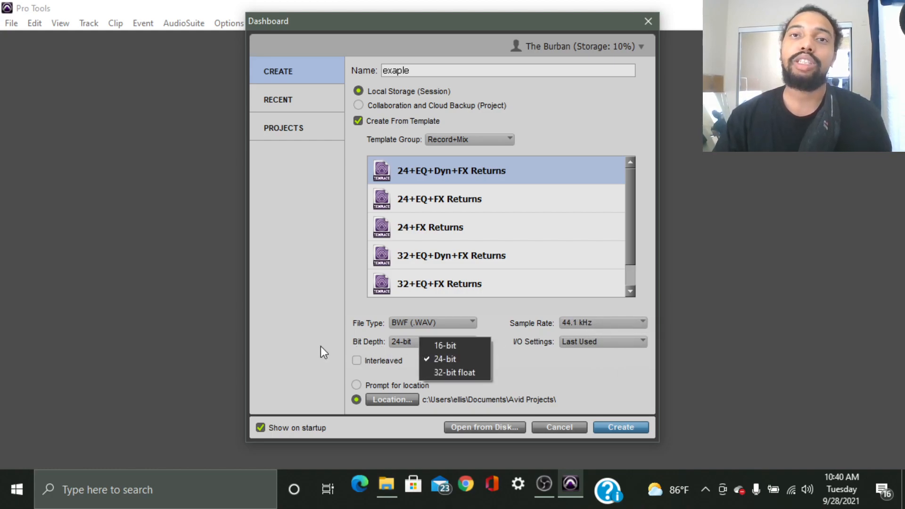
pyautogui.click(464, 371)
pyautogui.click(417, 341)
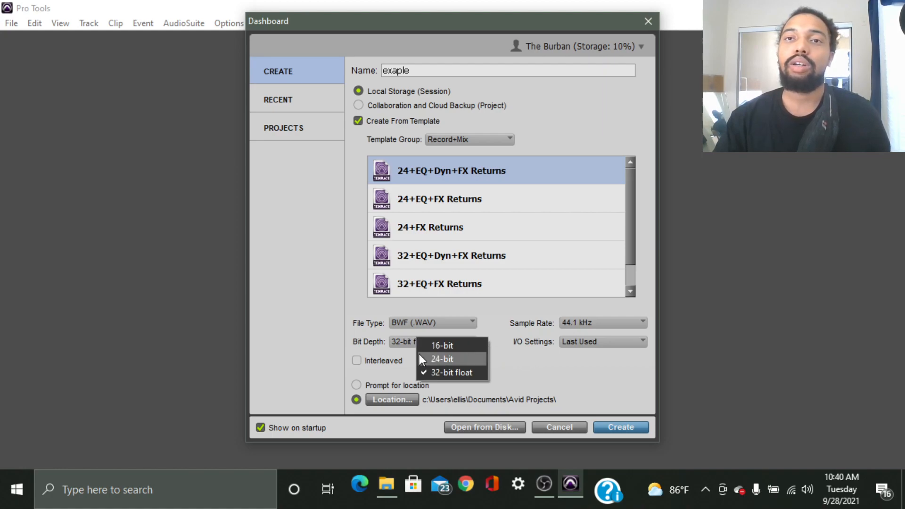
pyautogui.click(467, 346)
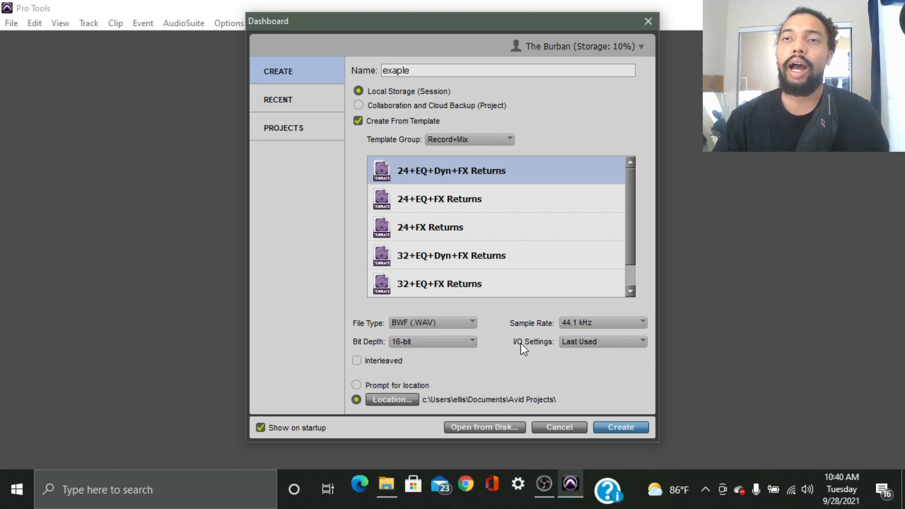
# Browse the I/O Settings presets and leave Last Used selected.
pyautogui.click(602, 341)
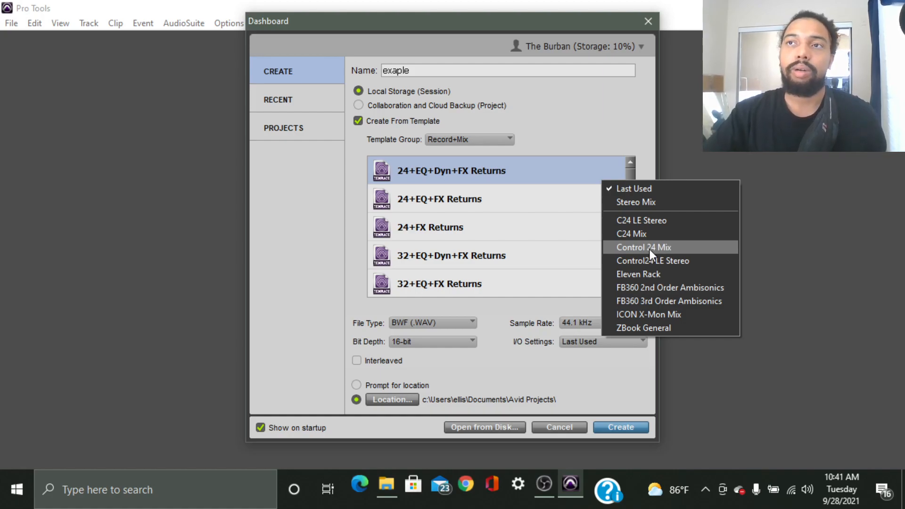
pyautogui.click(518, 337)
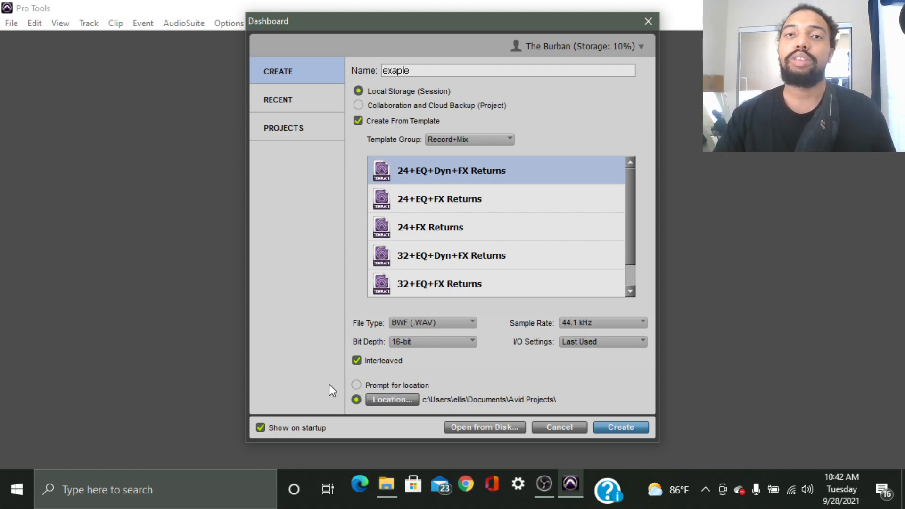
# Switch saving to Prompt for location, then back to the fixed Avid Projects location.
pyautogui.click(356, 385)
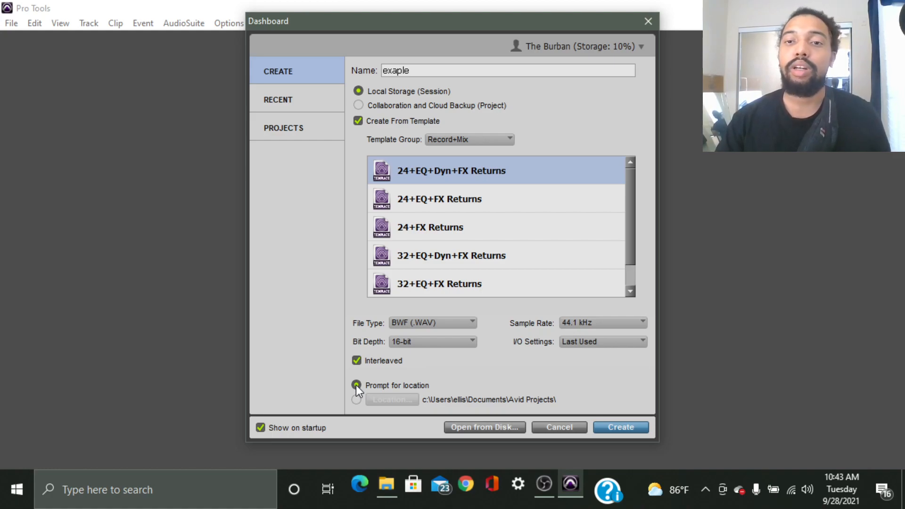
pyautogui.click(355, 399)
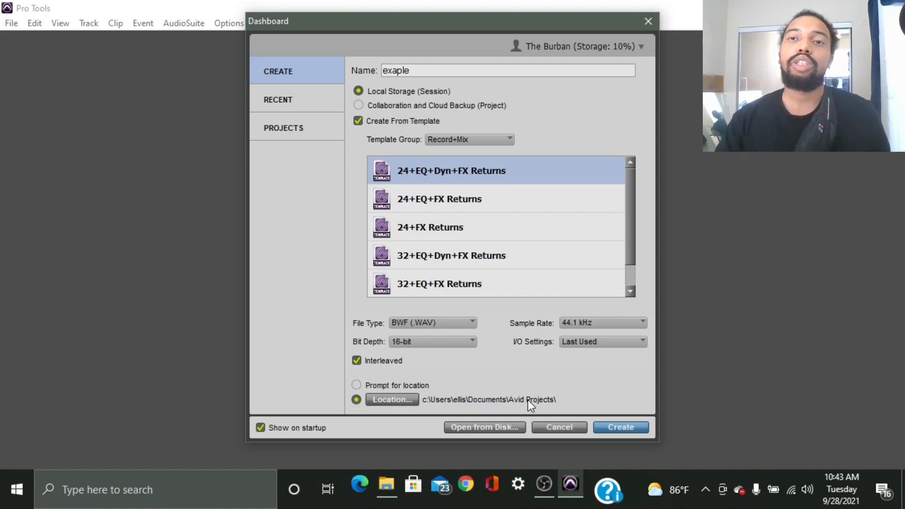
# Browse to the Avid Projects folder in Documents and open the new E folder.
pyautogui.click(397, 398)
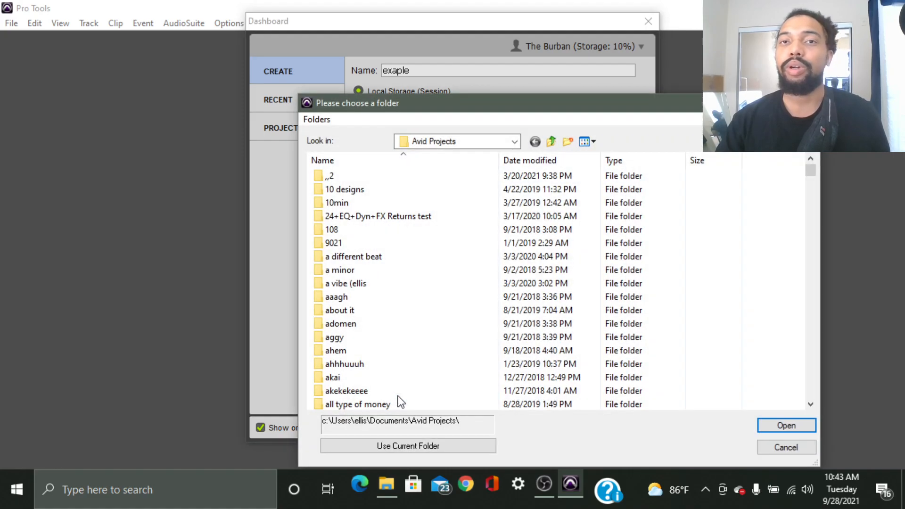
pyautogui.moveTo(527, 105); pyautogui.dragTo(408, 39)
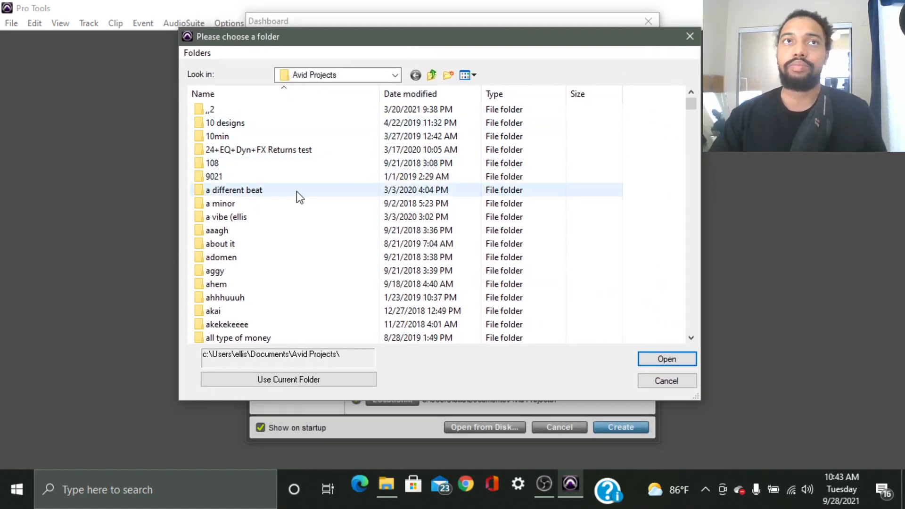
pyautogui.click(372, 78)
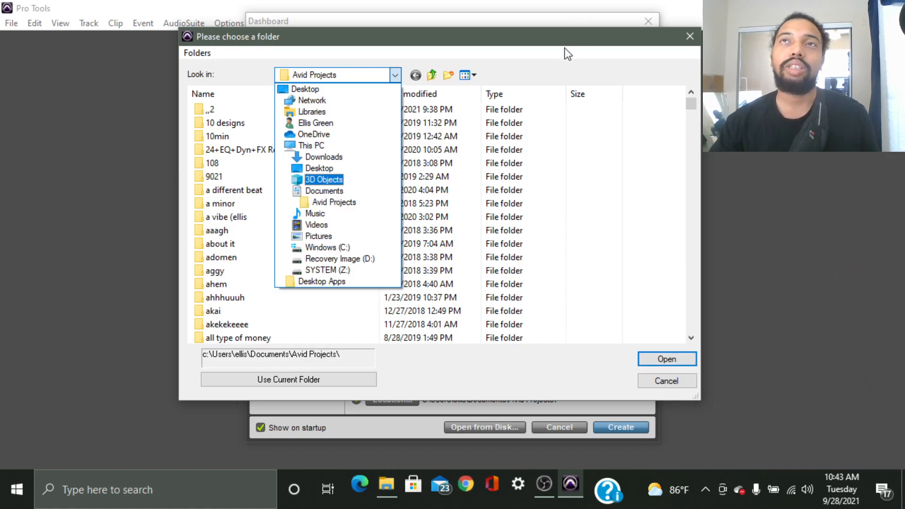
pyautogui.click(329, 203)
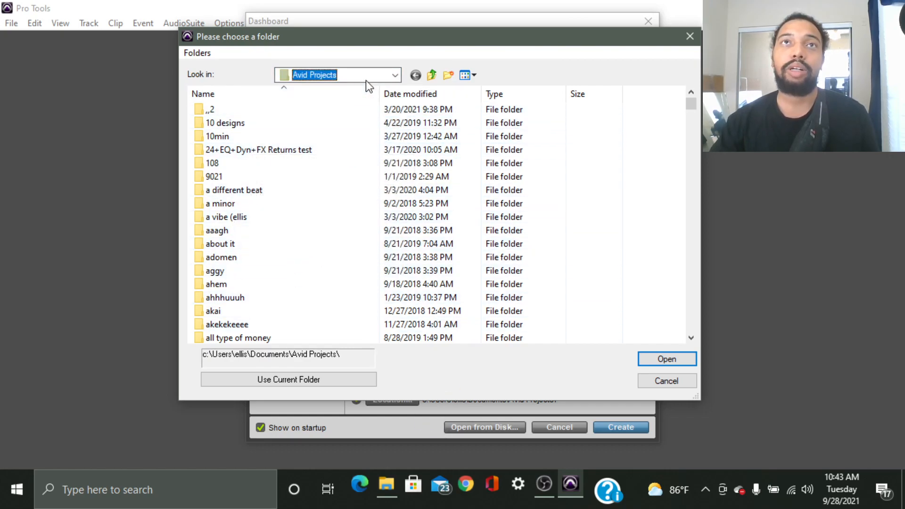
pyautogui.scroll(-10, 324, 191)
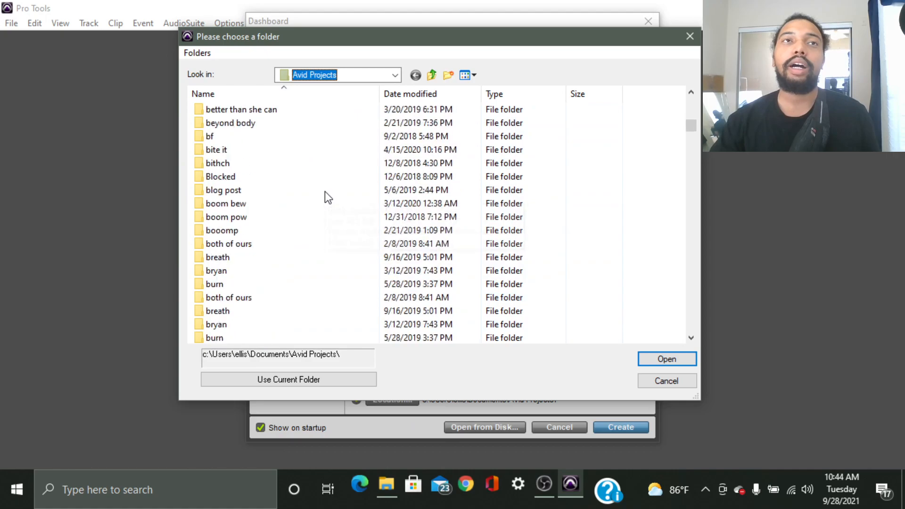
pyautogui.scroll(-6, 324, 192)
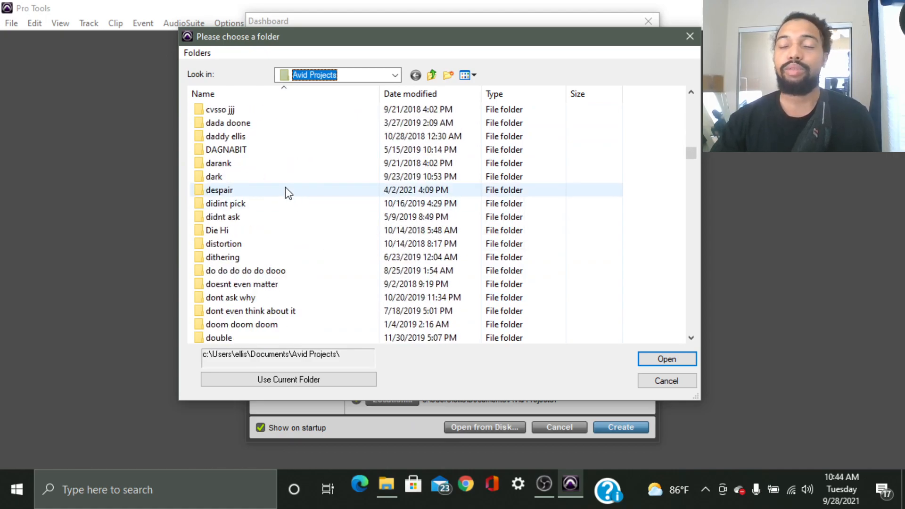
pyautogui.scroll(-20, 294, 189)
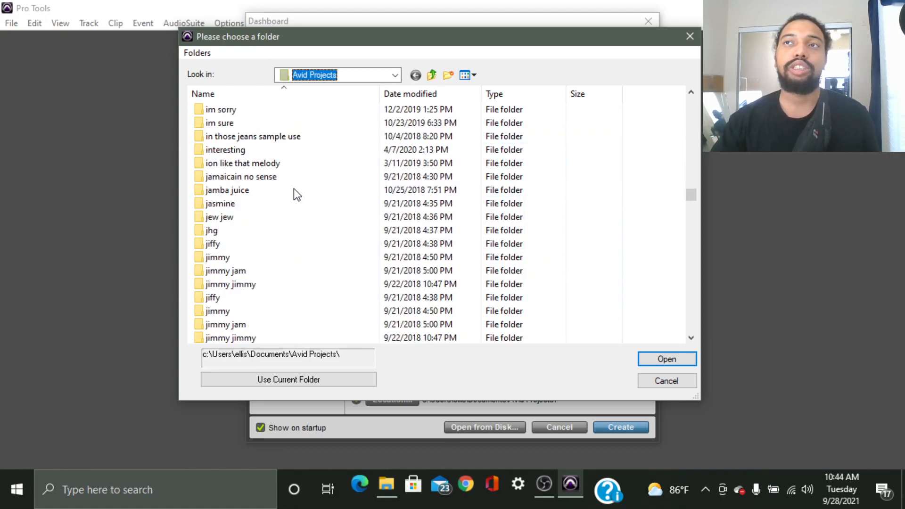
pyautogui.scroll(-8, 293, 188)
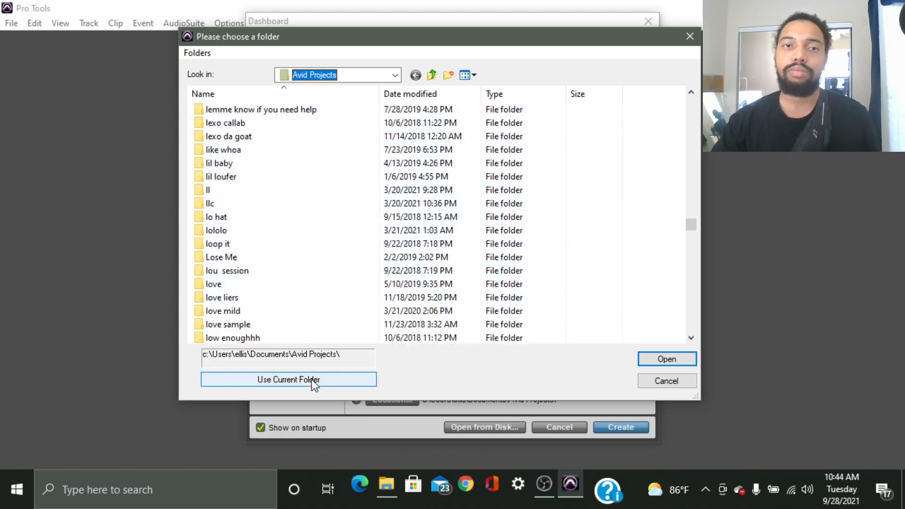
pyautogui.scroll(-15, 337, 226)
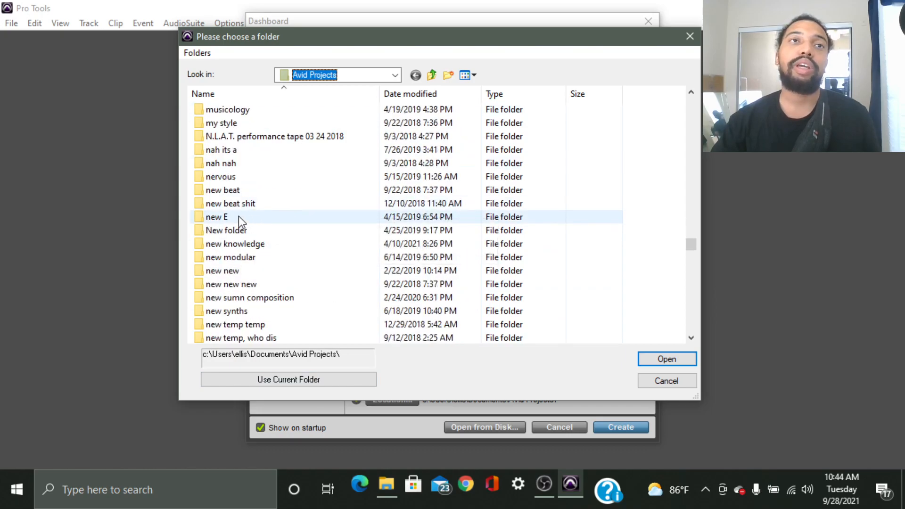
pyautogui.doubleClick(238, 216)
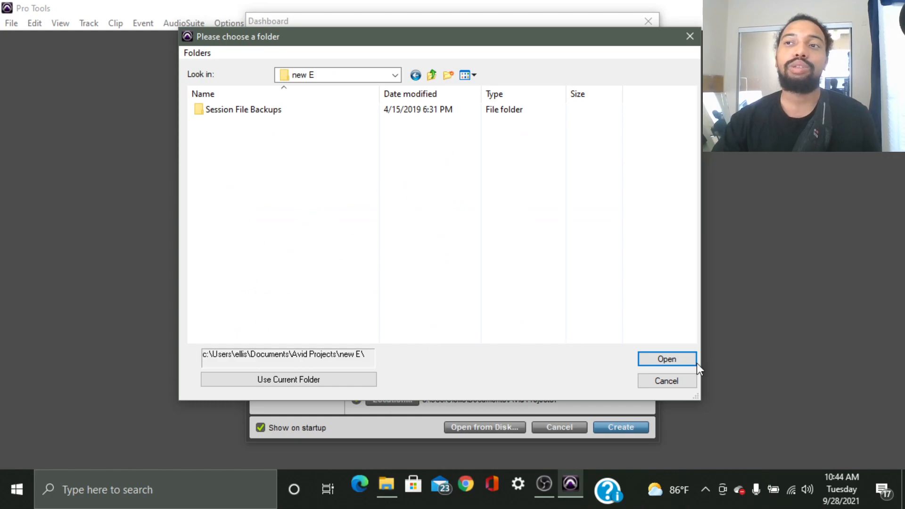
# Go back up to Avid Projects and use it as the session's save folder.
pyautogui.click(666, 360)
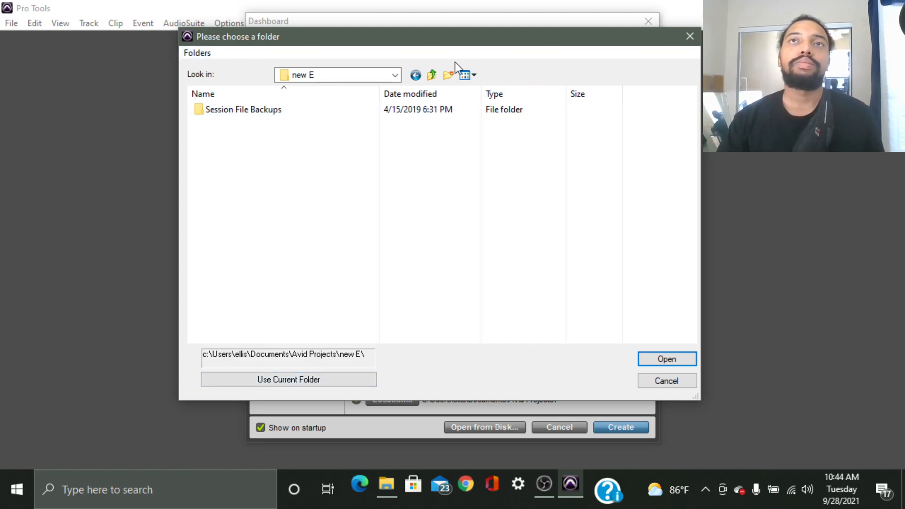
pyautogui.click(431, 75)
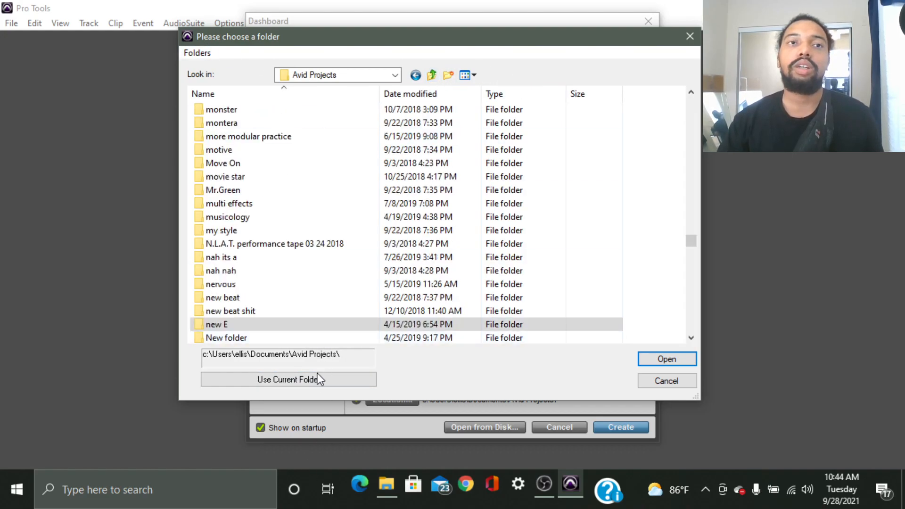
pyautogui.scroll(-20, 296, 289)
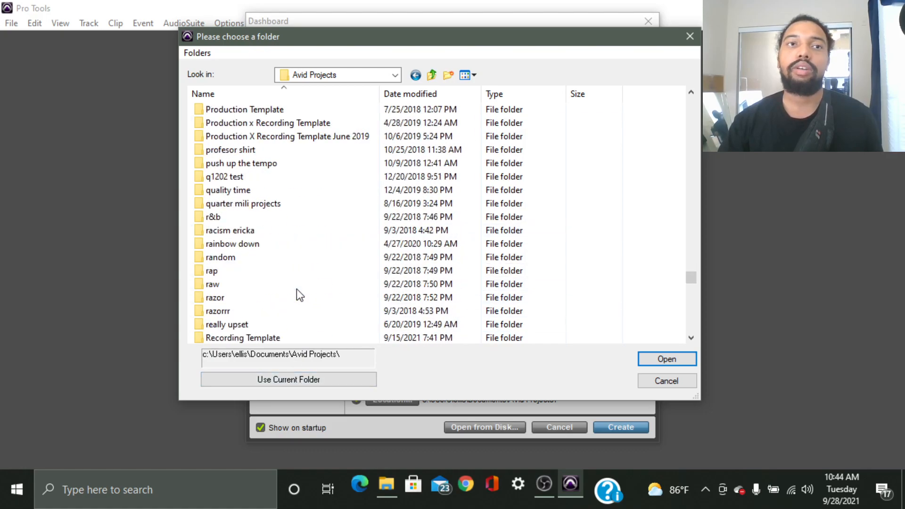
pyautogui.scroll(-20, 296, 289)
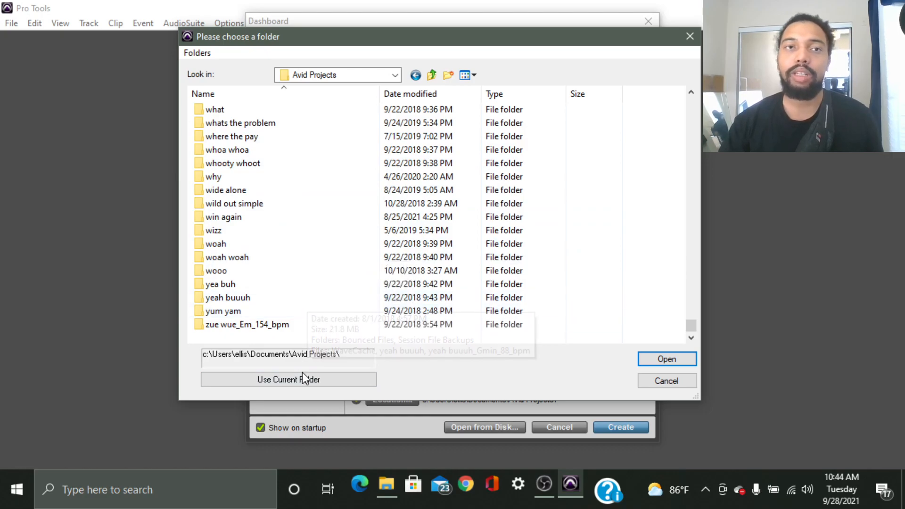
pyautogui.click(313, 380)
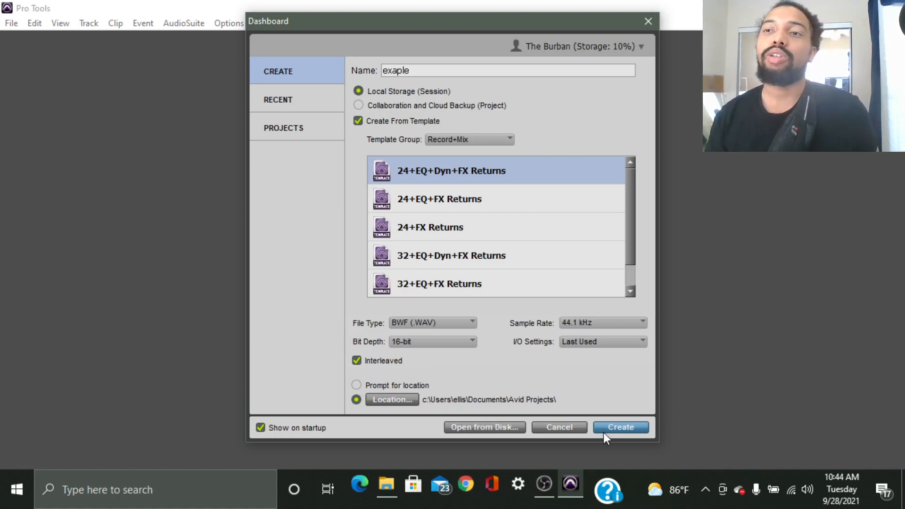
# Browse This PC and the Windows (C:) drive for a saved session, then cancel.
pyautogui.click(493, 427)
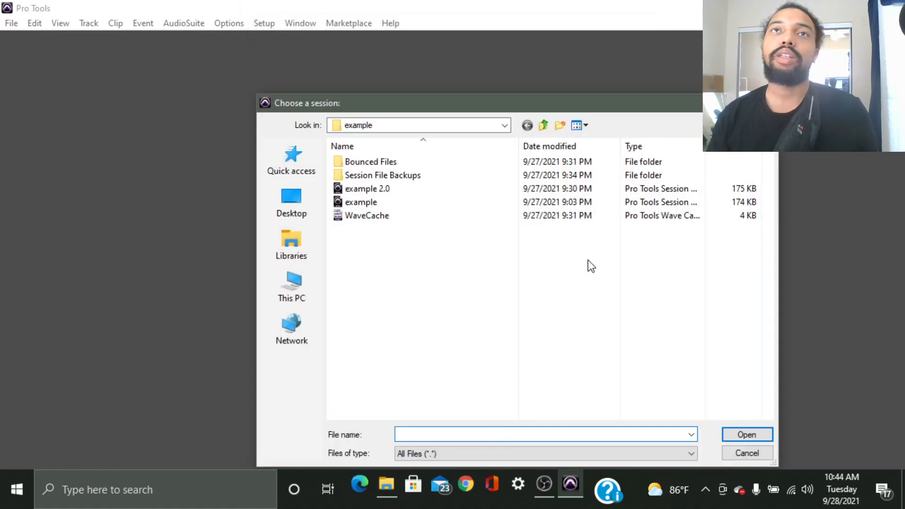
pyautogui.moveTo(479, 98); pyautogui.dragTo(443, 19)
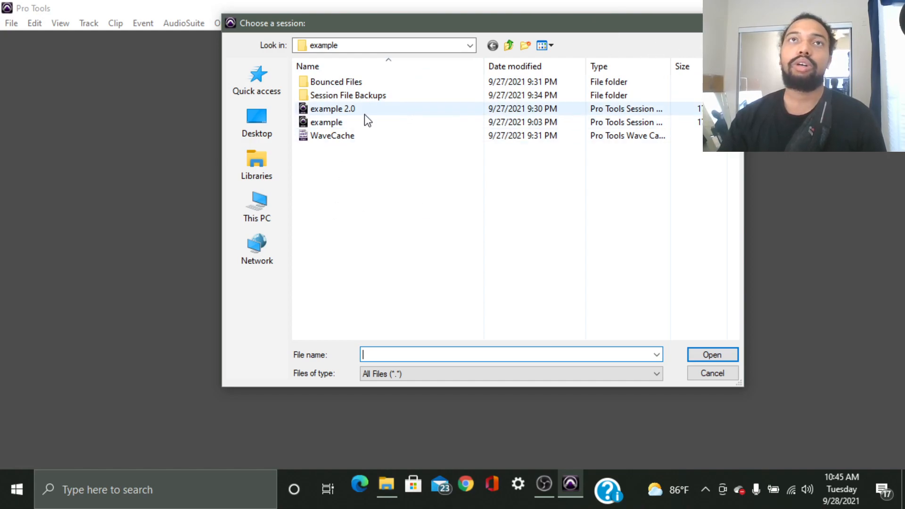
pyautogui.click(259, 208)
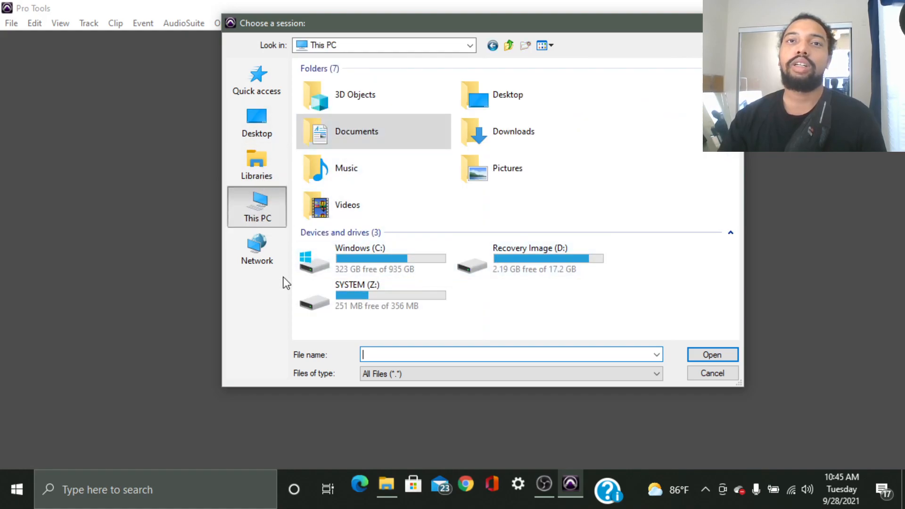
pyautogui.doubleClick(366, 255)
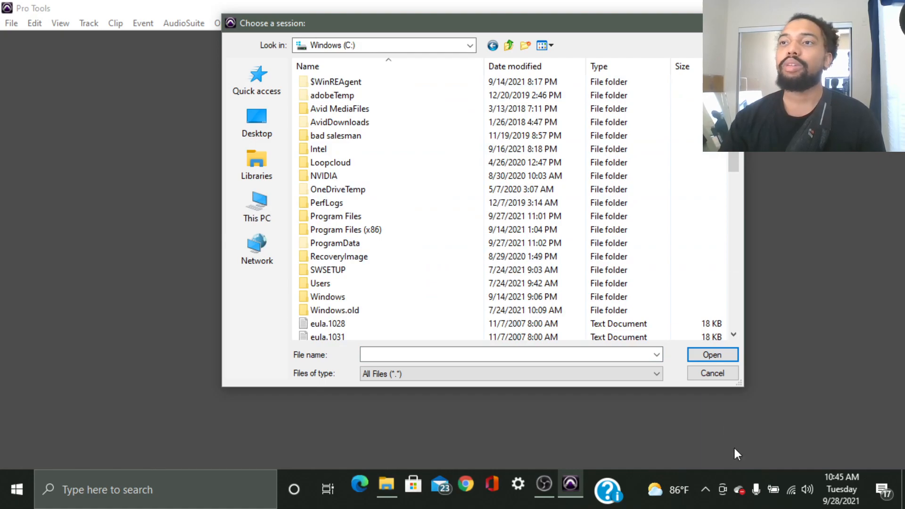
pyautogui.click(711, 373)
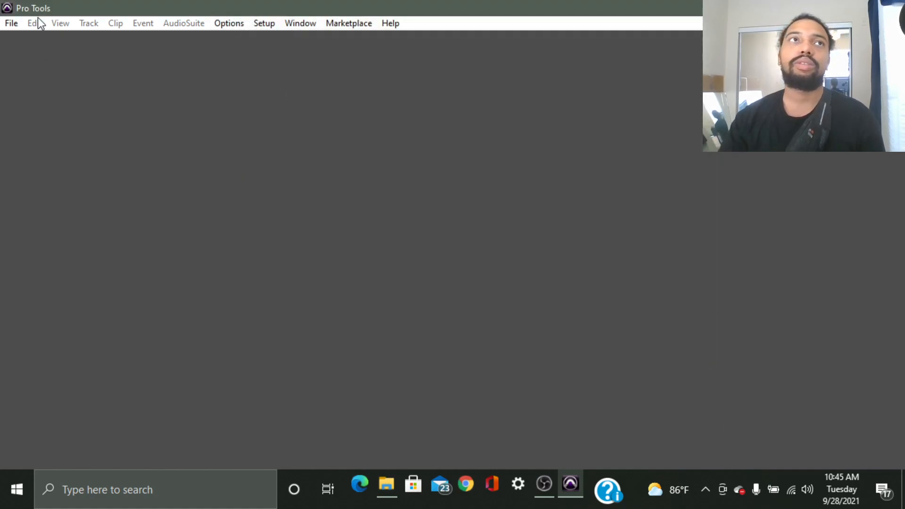
# Start a new session with File > Create New.
pyautogui.click(19, 22)
pyautogui.click(19, 22)
pyautogui.click(12, 25)
pyautogui.click(22, 42)
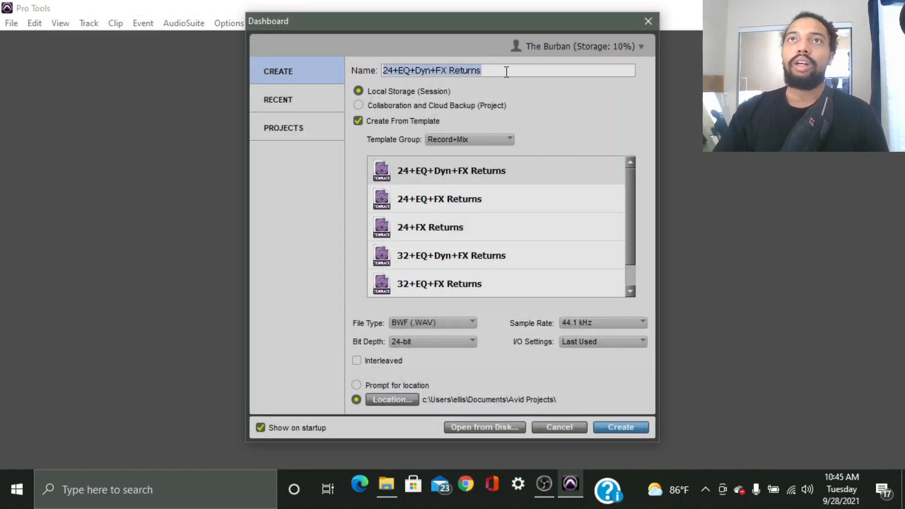
# Name the session 'example', choose 16-bit depth and turn on Interleaved.
pyautogui.write('example')
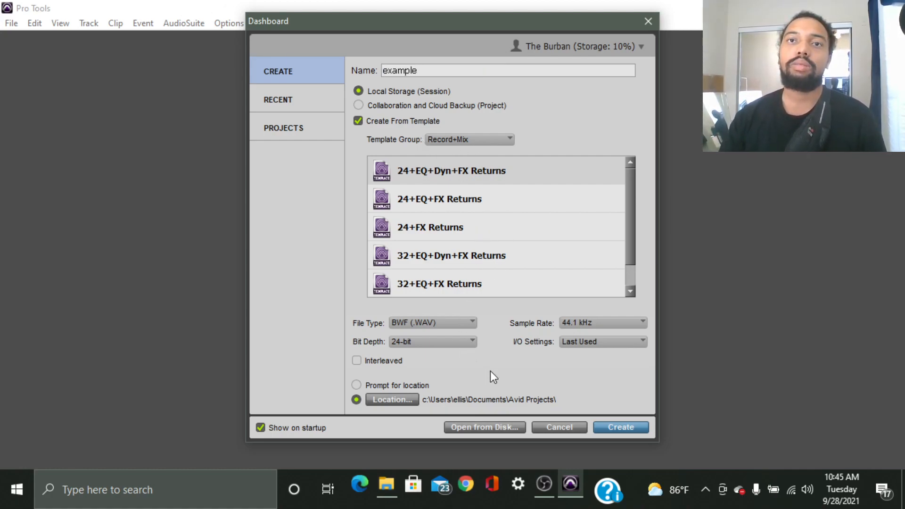
pyautogui.click(449, 342)
pyautogui.click(481, 346)
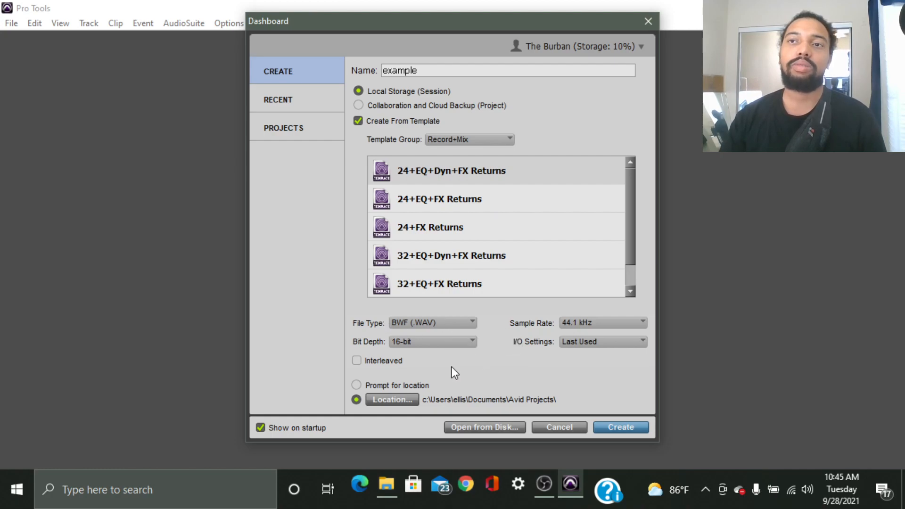
pyautogui.click(357, 362)
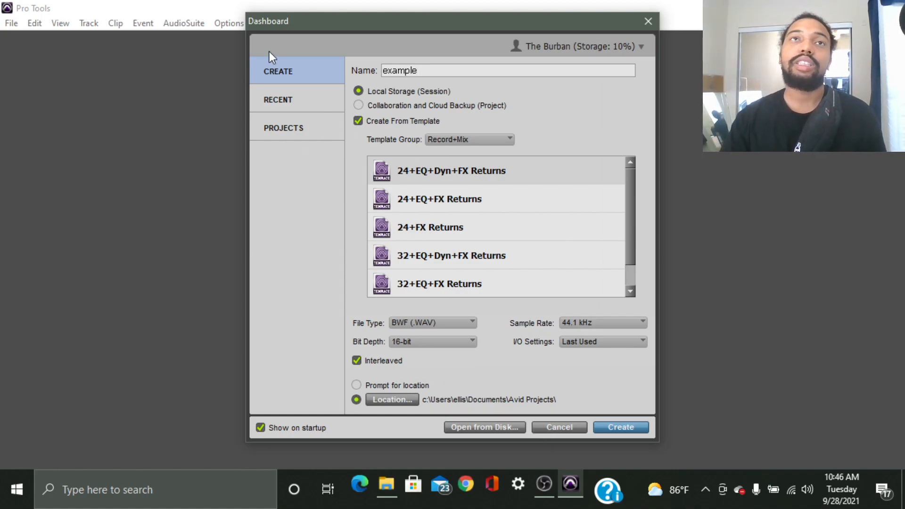
# Glance at the Recent and Projects lists, then return to Create.
pyautogui.click(315, 99)
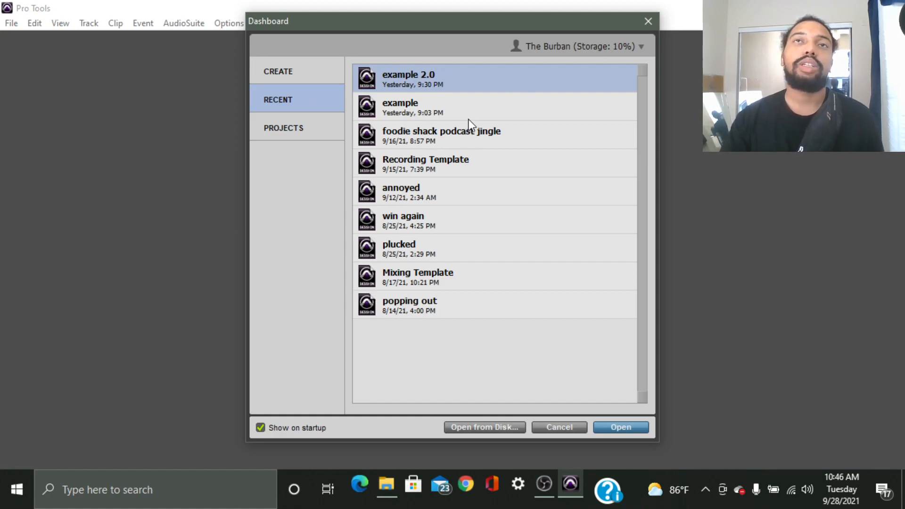
pyautogui.click(295, 123)
pyautogui.click(309, 96)
pyautogui.click(300, 73)
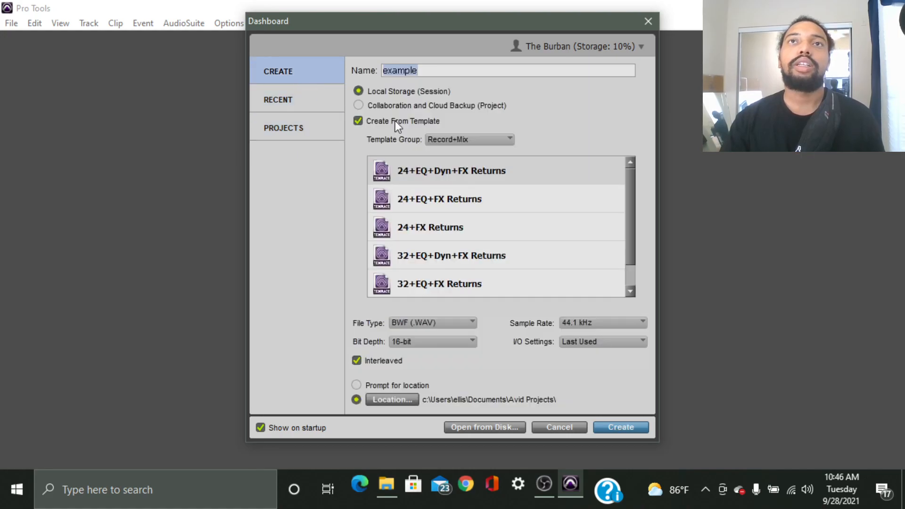
# Rename the session to 'examples' and create it.
pyautogui.click(458, 69)
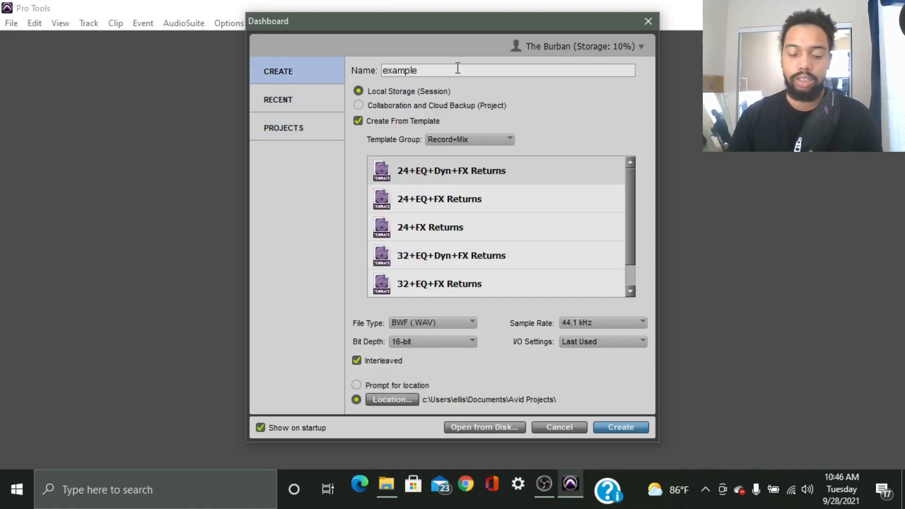
pyautogui.write('3')
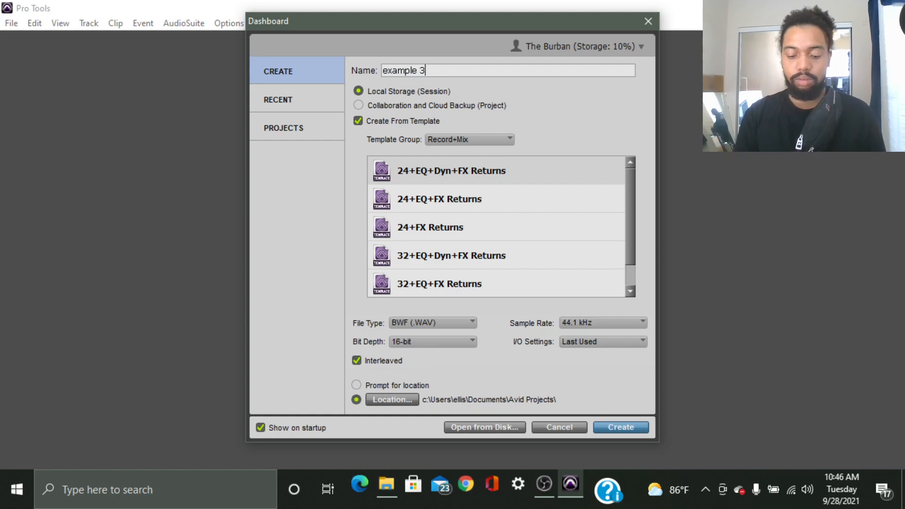
pyautogui.press('BackSpace')
pyautogui.press('BackSpace')
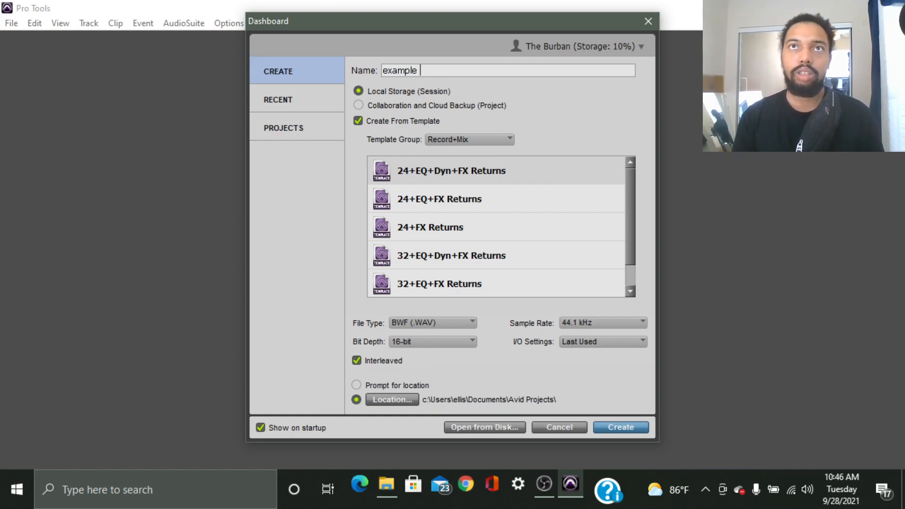
pyautogui.write('s')
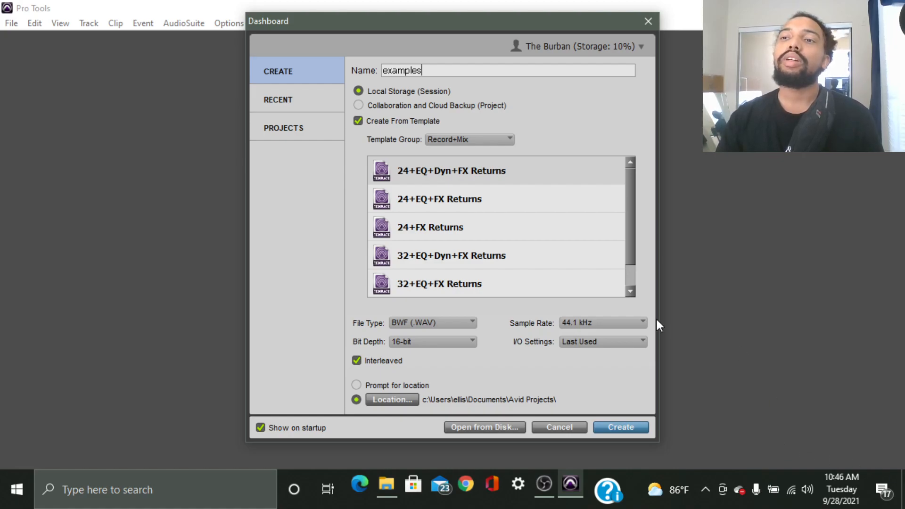
pyautogui.click(617, 427)
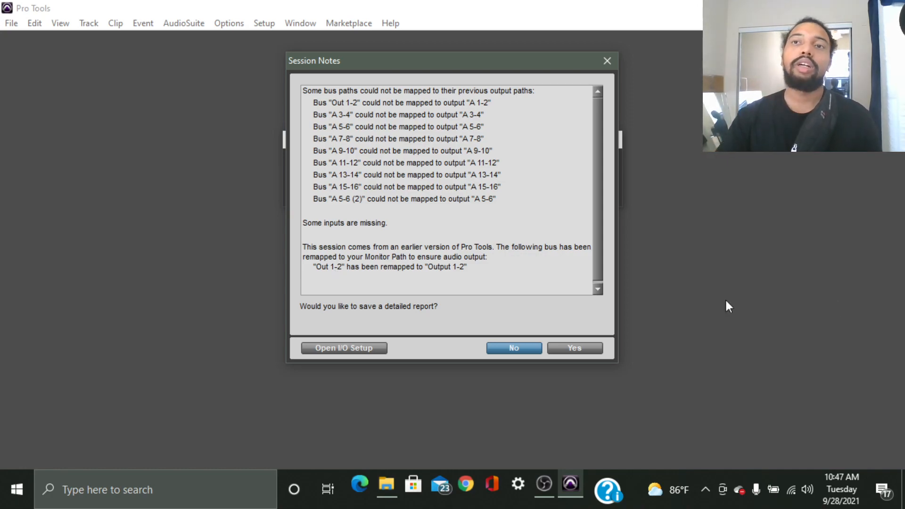
# Decline saving a detailed report for the unmapped bus paths in Session Notes.
pyautogui.click(513, 349)
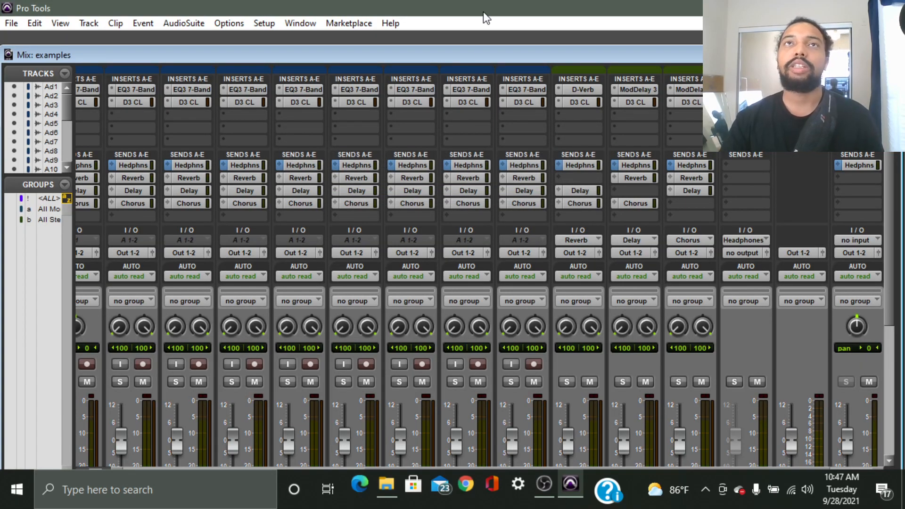
# Minimize the Mix window and raise the Edit window showing tracks Audio 1–10.
pyautogui.moveTo(525, 58); pyautogui.dragTo(433, 60)
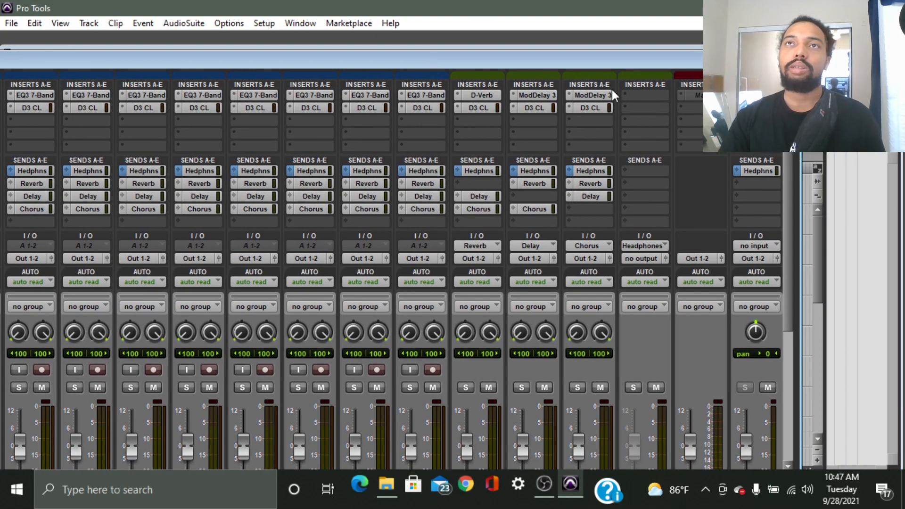
pyautogui.scroll(-5, 579, 306)
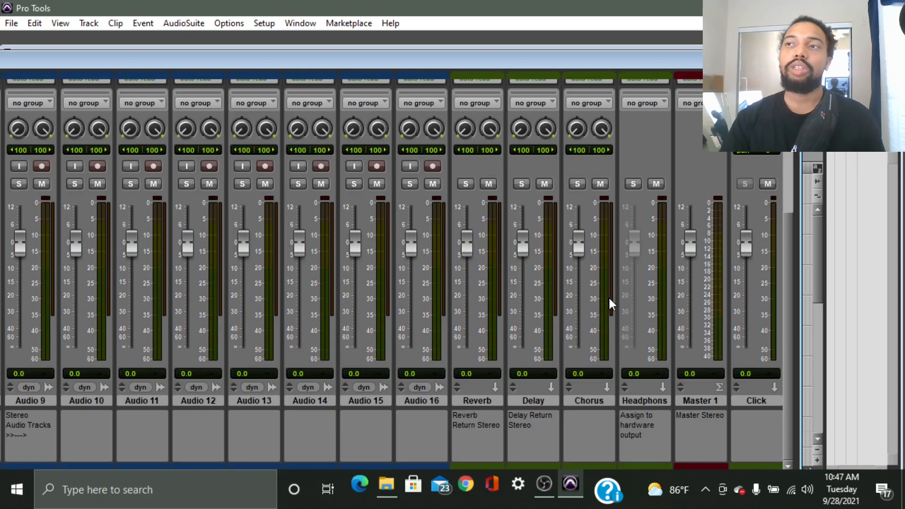
pyautogui.scroll(5, 532, 275)
pyautogui.scroll(-5, 547, 228)
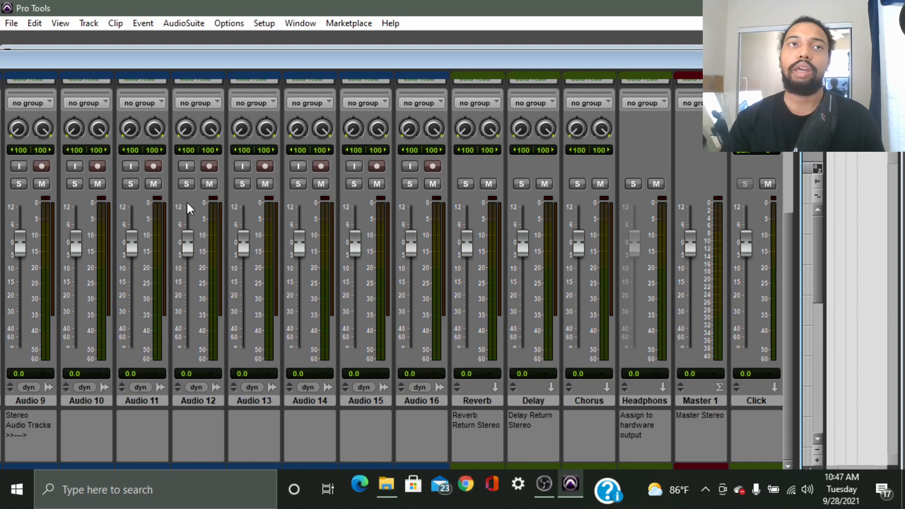
pyautogui.scroll(5, 496, 214)
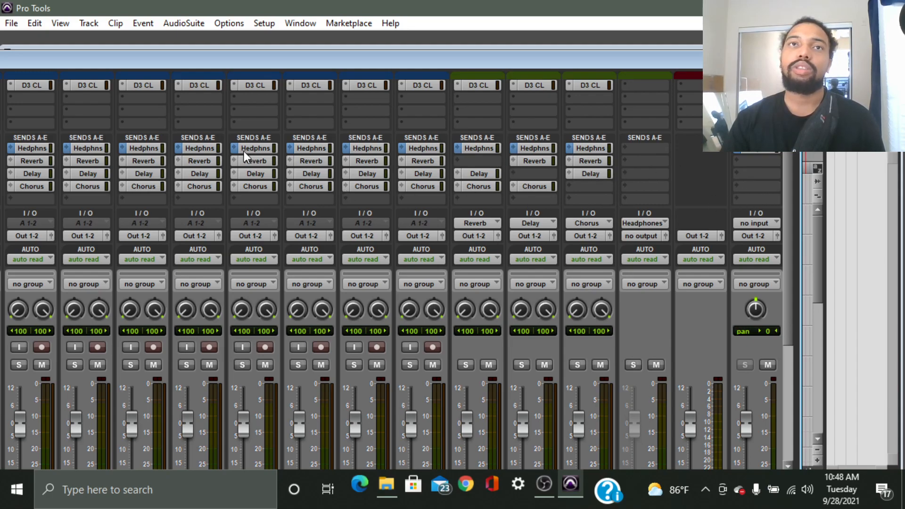
pyautogui.scroll(1, 329, 173)
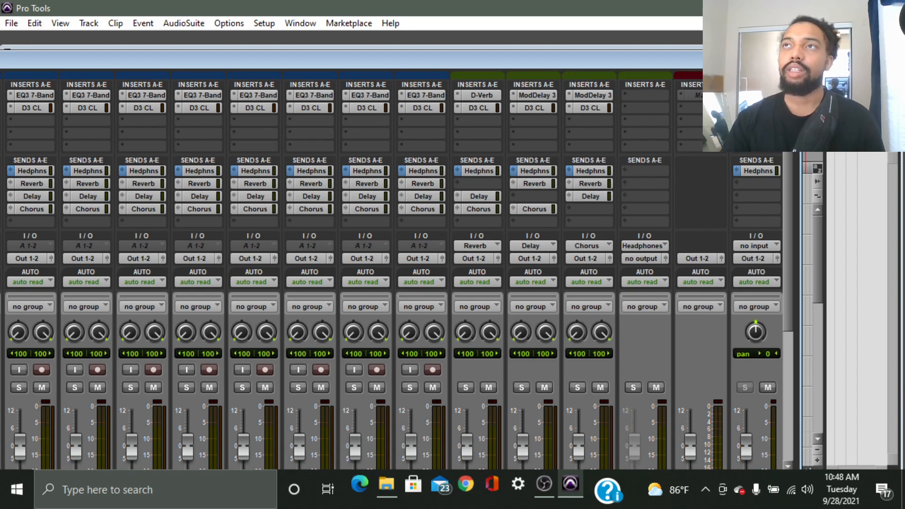
pyautogui.click(740, 58)
pyautogui.moveTo(673, 58)
pyautogui.mouseDown()
pyautogui.moveTo(677, 31)
pyautogui.moveTo(666, 28)
pyautogui.moveTo(665, 74)
pyautogui.moveTo(684, 47)
pyautogui.mouseUp()
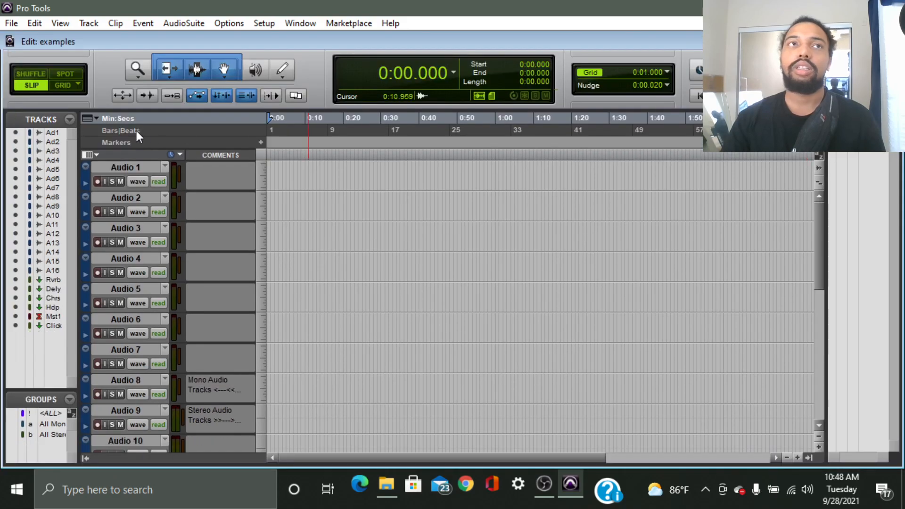
# Place the insertion point on Audio 1 and start importing audio into the session.
pyautogui.click(11, 23)
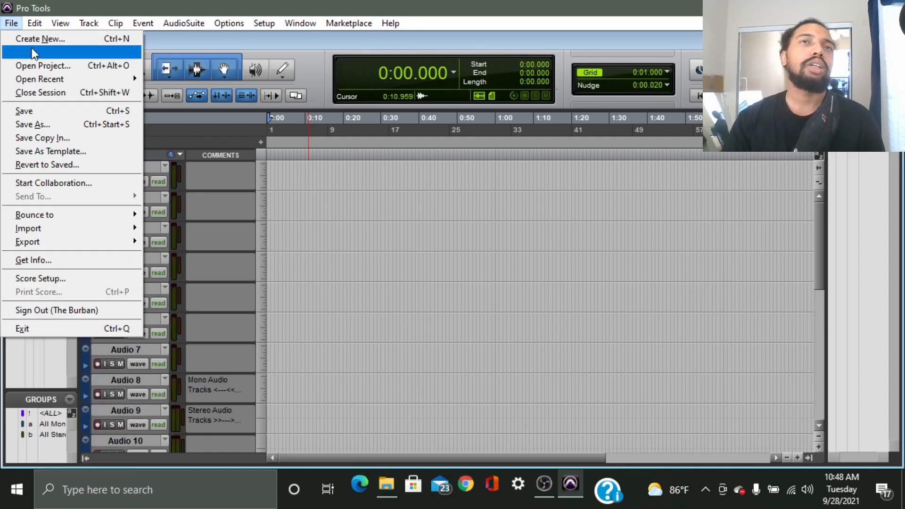
pyautogui.click(282, 164)
pyautogui.click(271, 171)
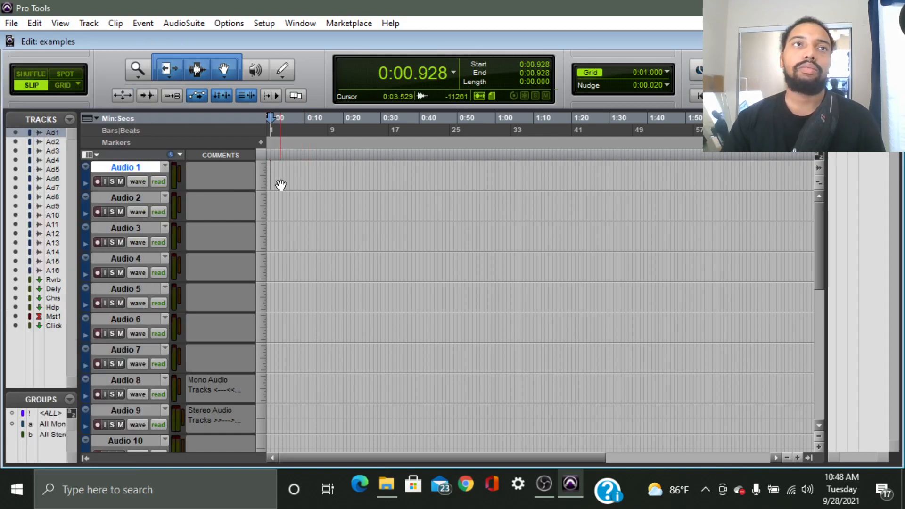
pyautogui.click(16, 27)
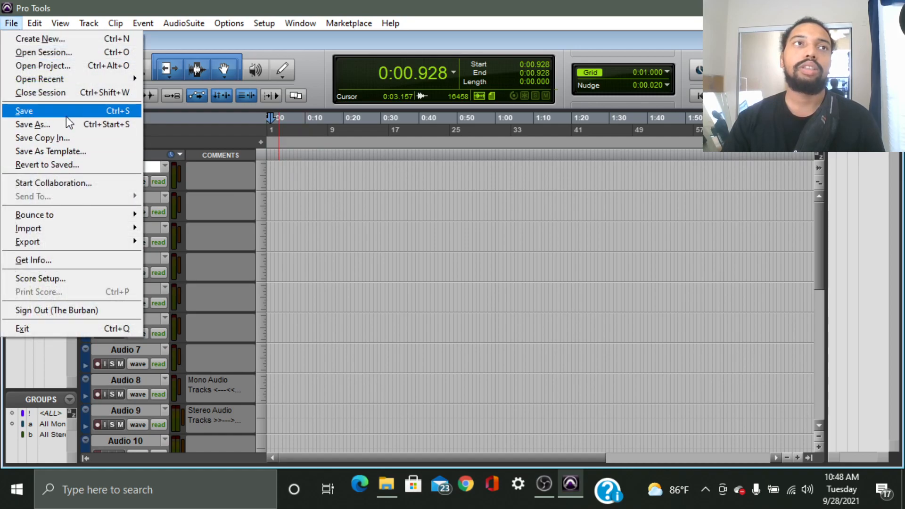
pyautogui.moveTo(98, 230)
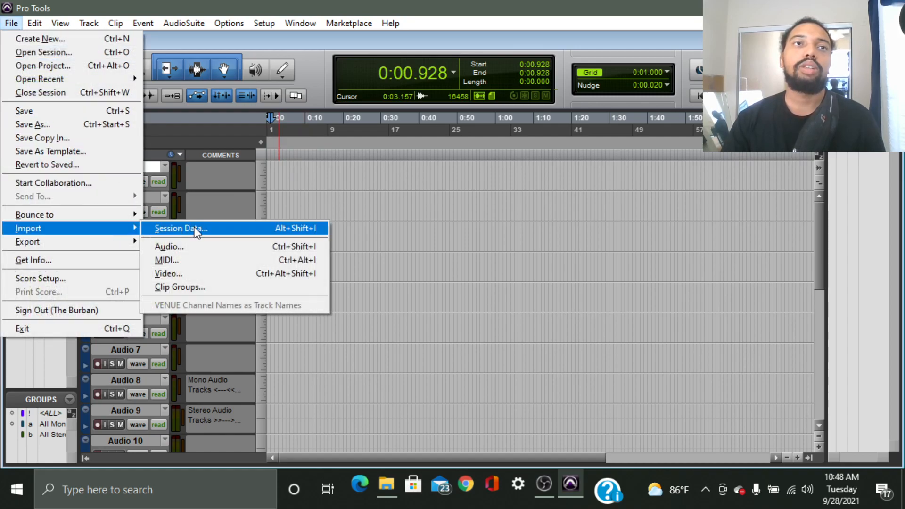
pyautogui.click(227, 246)
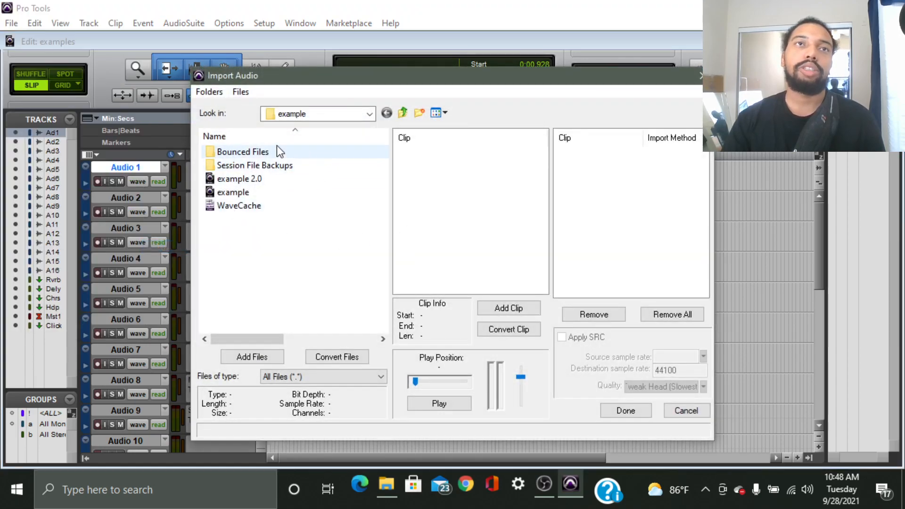
# Browse to Music > Kits > boyband > Claps and select the boyband - absence (clap) file.
pyautogui.click(283, 114)
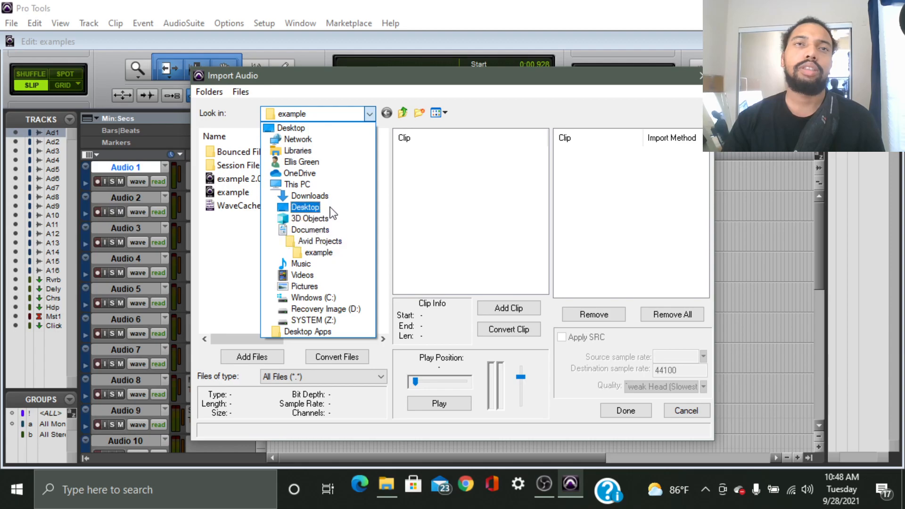
pyautogui.click(299, 263)
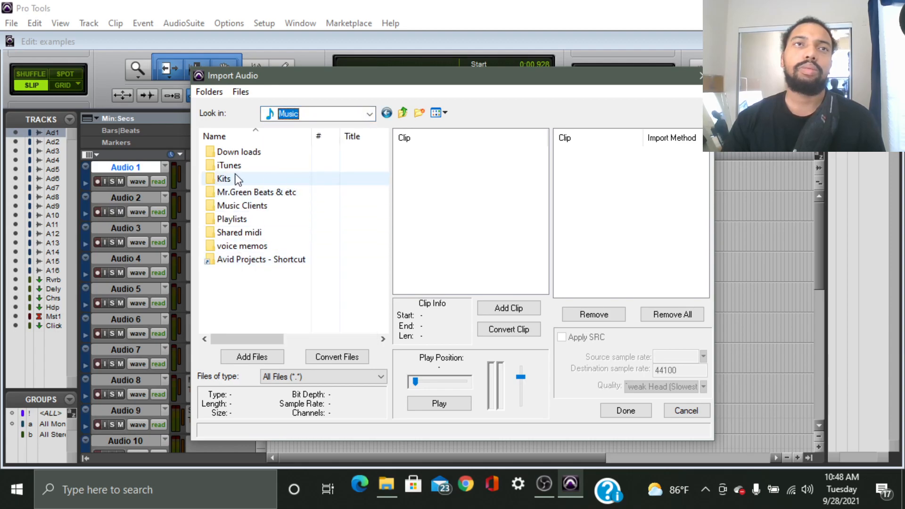
pyautogui.doubleClick(237, 178)
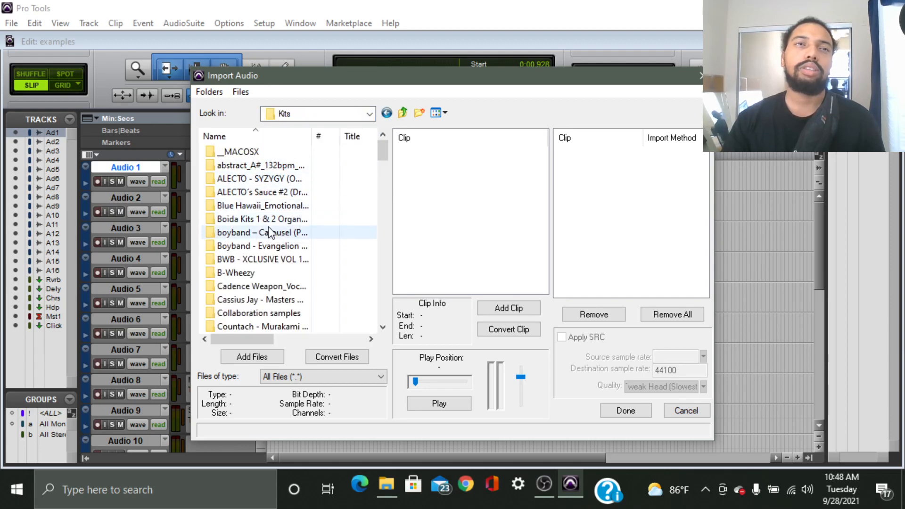
pyautogui.doubleClick(267, 233)
pyautogui.doubleClick(258, 151)
pyautogui.click(268, 167)
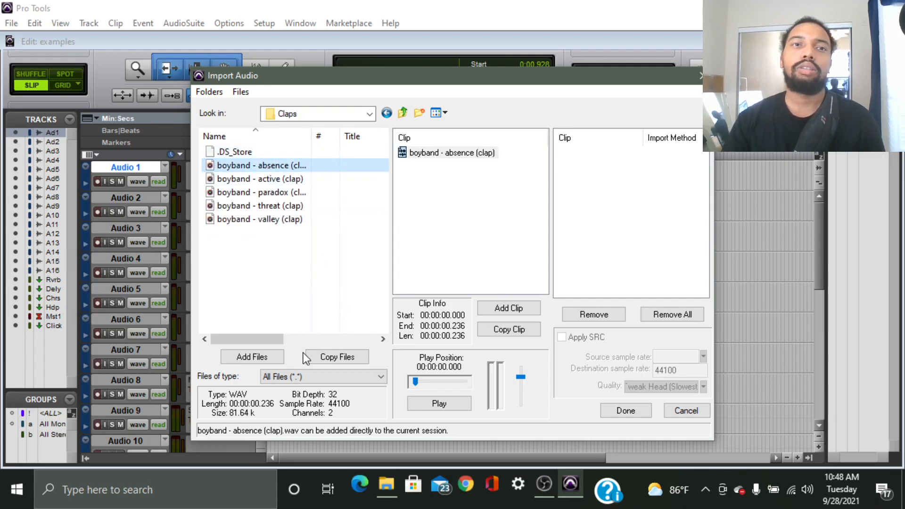
# Copy the clap into the session's Audio Files folder and import it onto a new track.
pyautogui.click(340, 356)
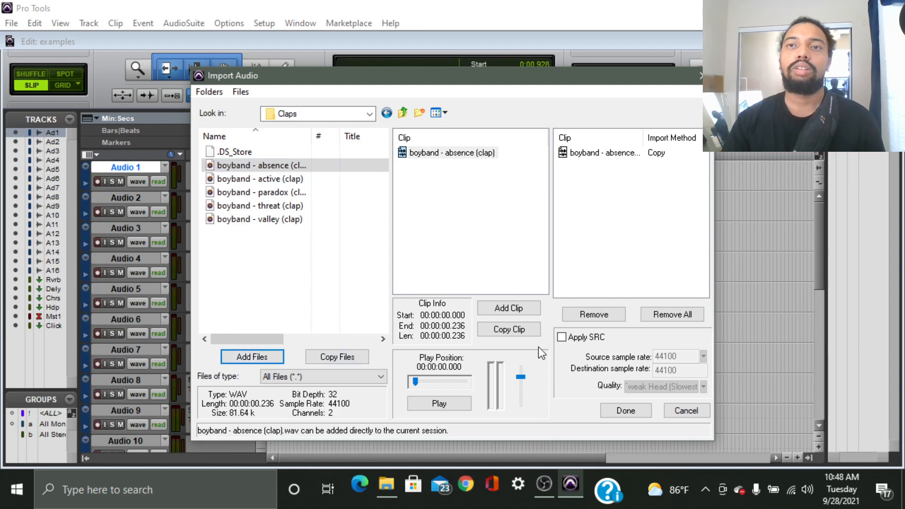
pyautogui.click(634, 409)
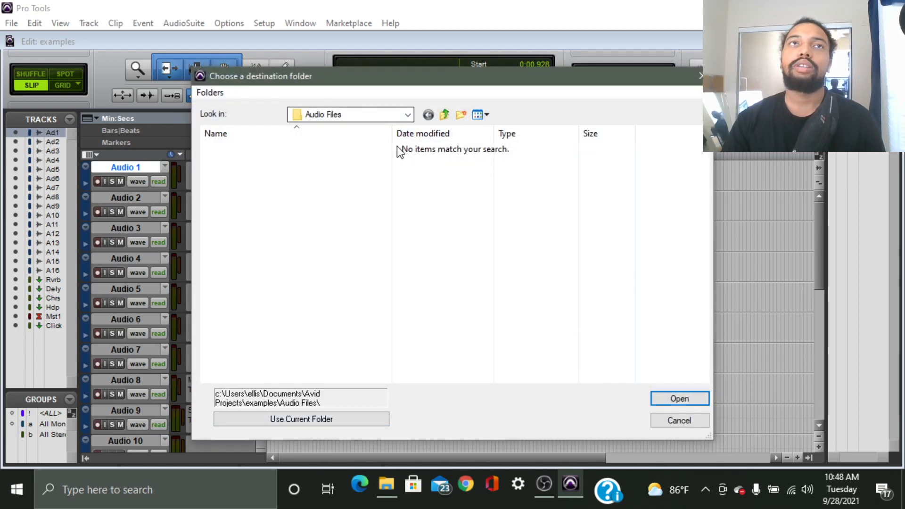
pyautogui.click(318, 419)
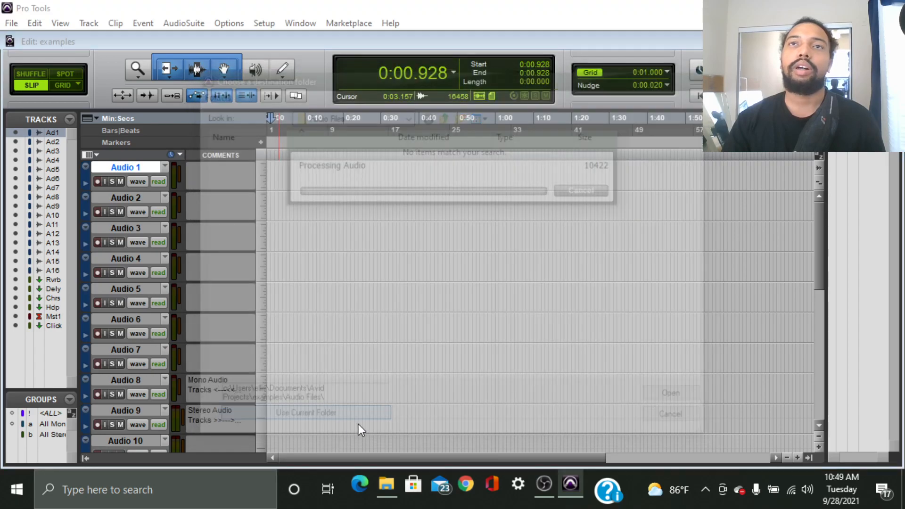
pyautogui.click(493, 227)
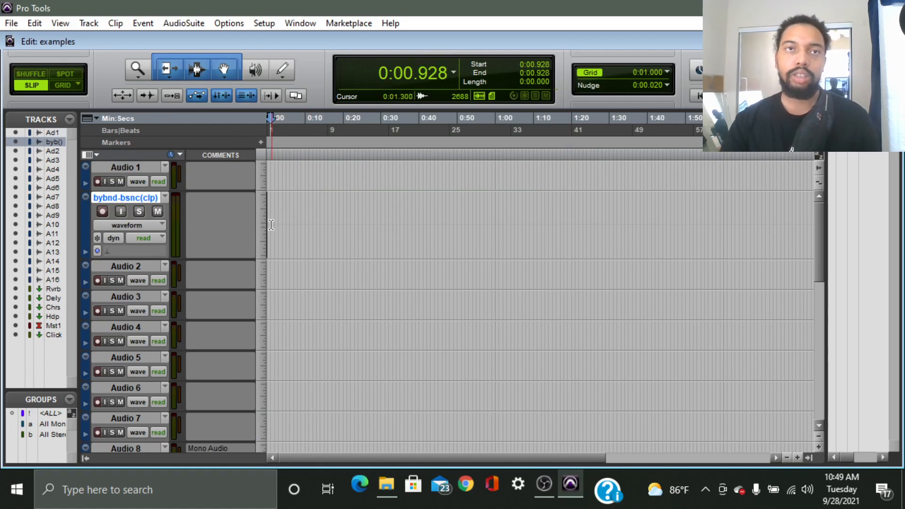
# Zoom in, select the boyband - absence (clap) clip on bybnd-bsnc(clp) and play it back.
pyautogui.scroll(7, 296, 241)
pyautogui.scroll(-7, 296, 241)
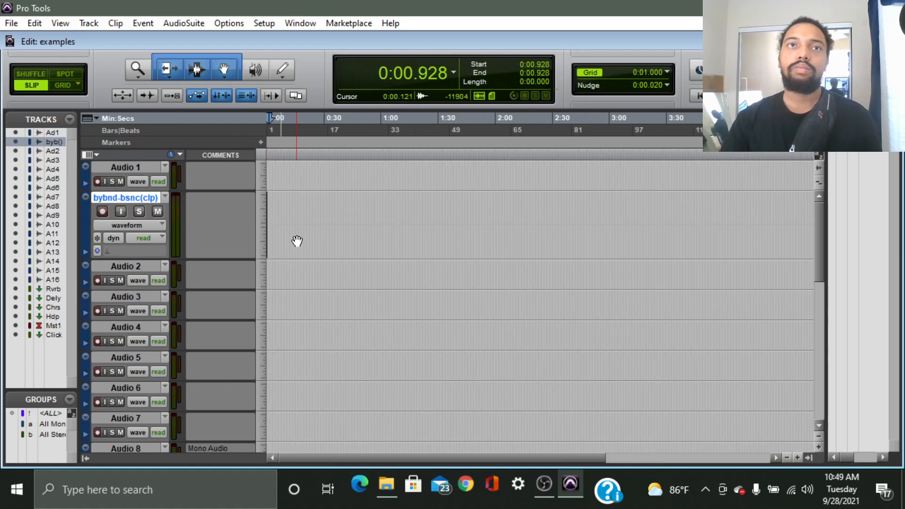
pyautogui.scroll(5, 284, 208)
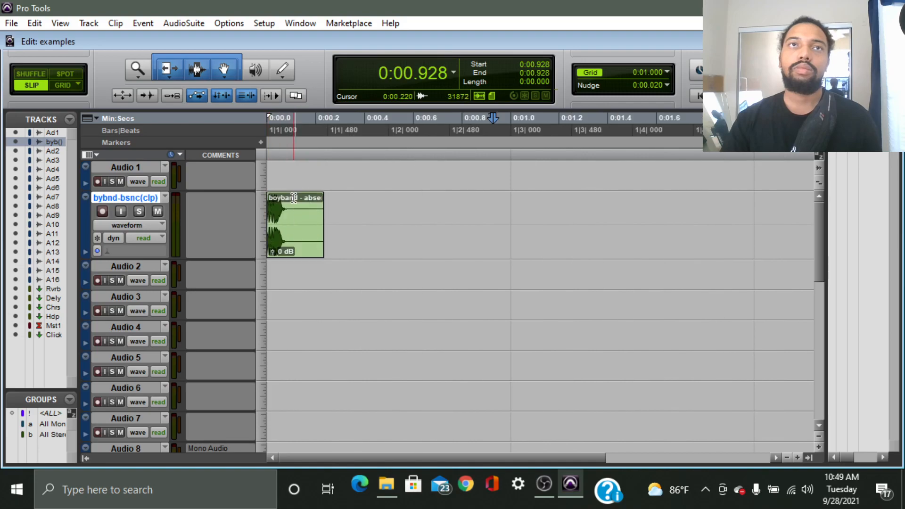
pyautogui.click(287, 174)
pyautogui.scroll(2, 323, 184)
pyautogui.click(335, 252)
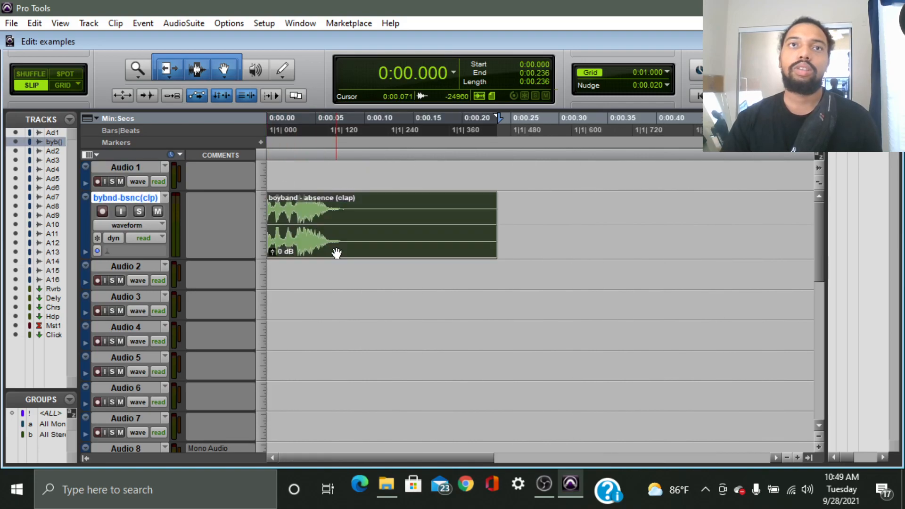
pyautogui.scroll(1, 336, 253)
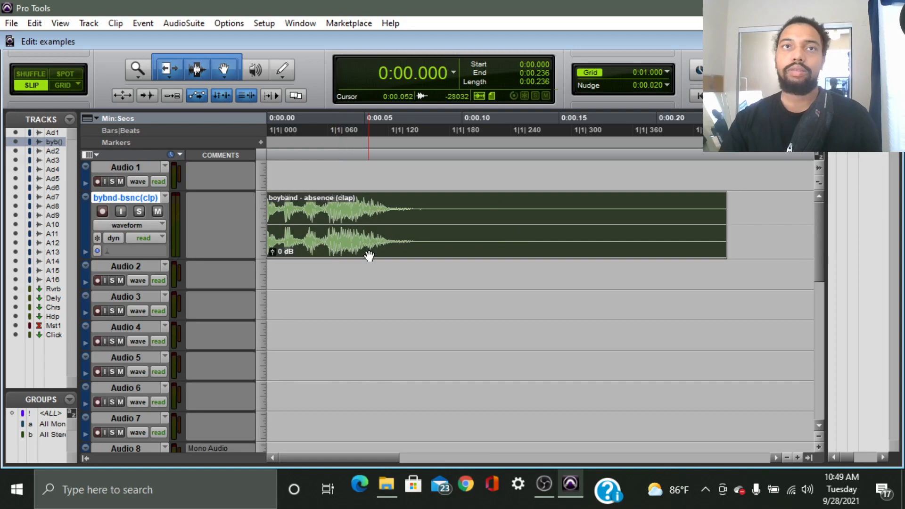
pyautogui.press('space')
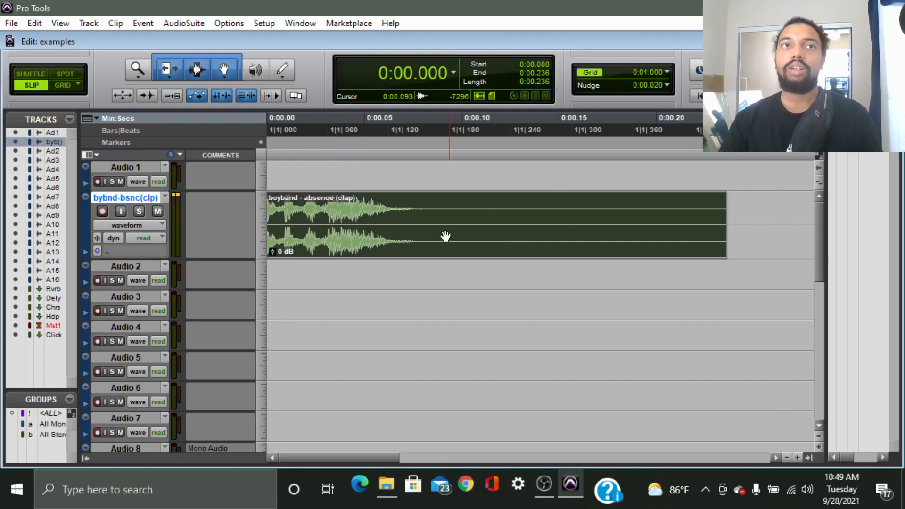
pyautogui.scroll(-1, 489, 234)
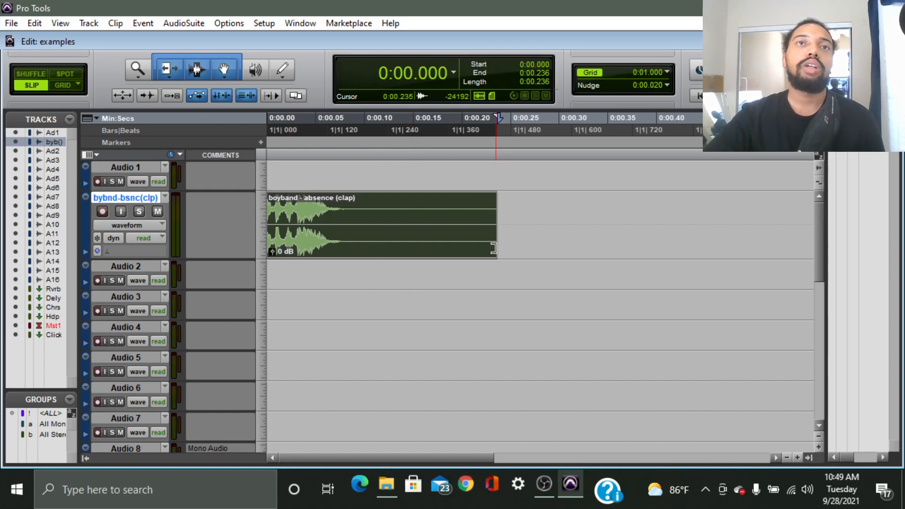
# Save the examples session with File > Save.
pyautogui.click(11, 24)
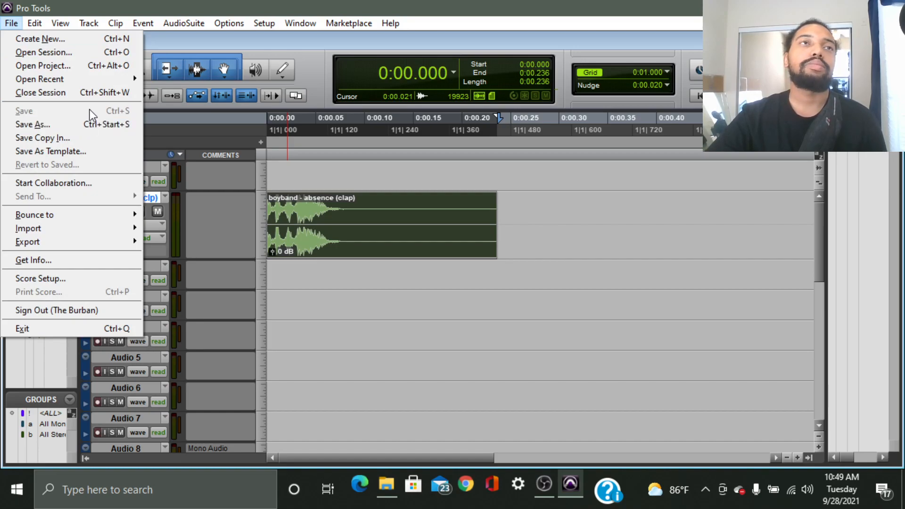
pyautogui.click(404, 279)
pyautogui.click(11, 23)
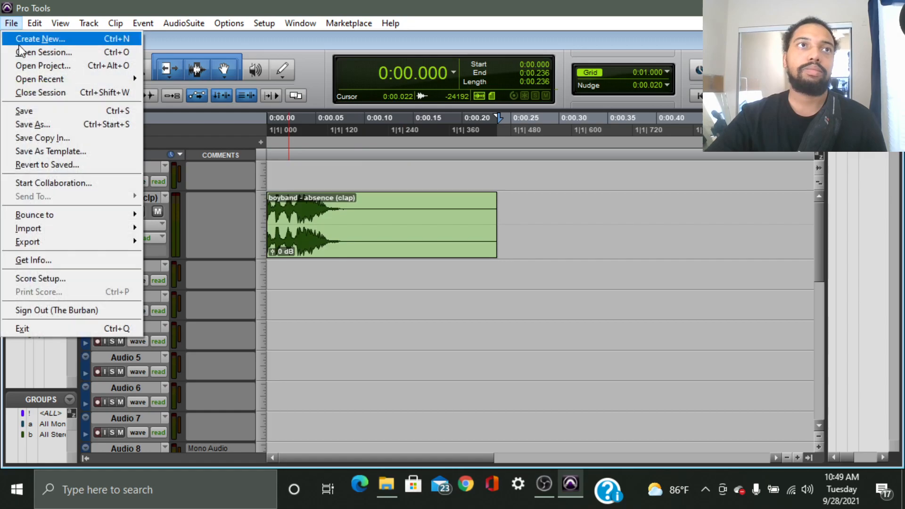
pyautogui.click(81, 109)
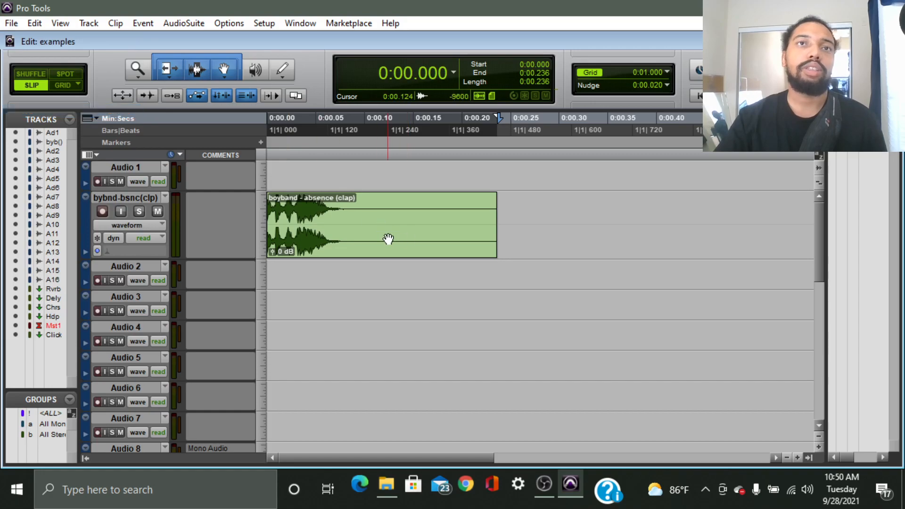
pyautogui.click(13, 26)
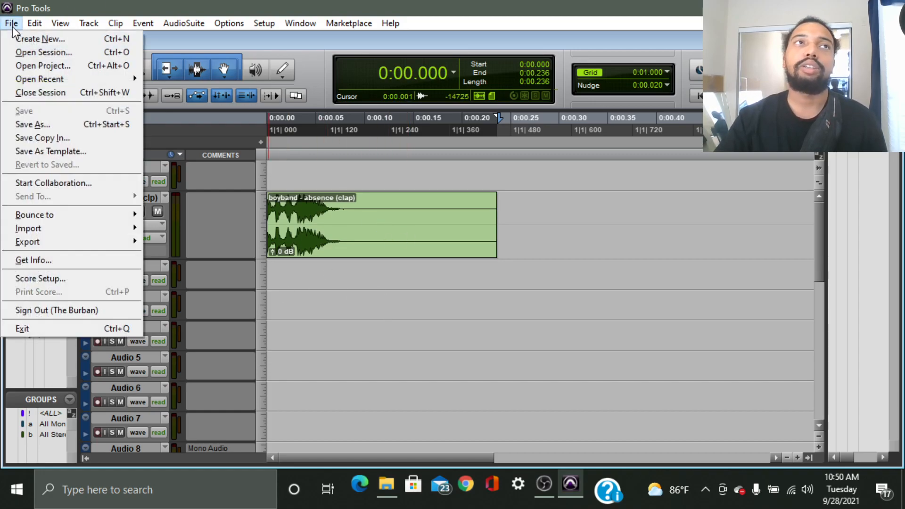
# Use Save As, appending ' 2.0' to the file name to create 'examples 2.0'.
pyautogui.click(98, 123)
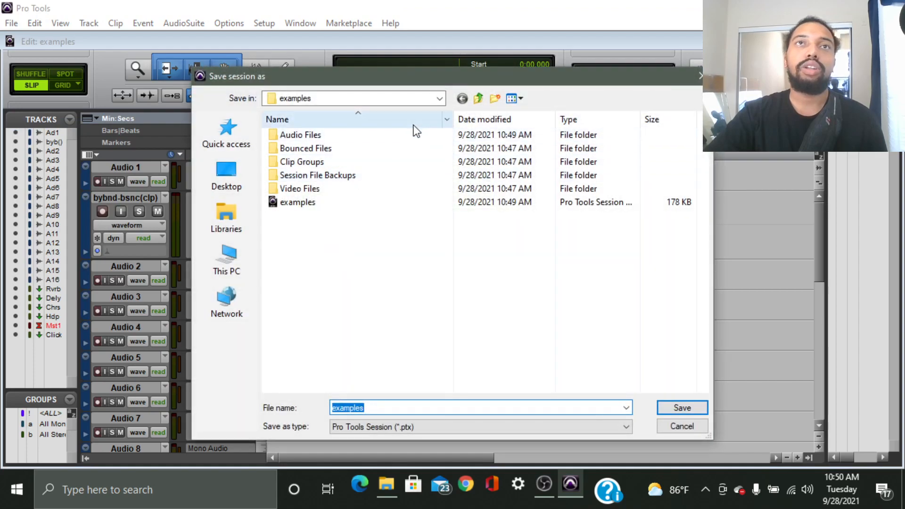
pyautogui.moveTo(430, 79); pyautogui.dragTo(425, 24)
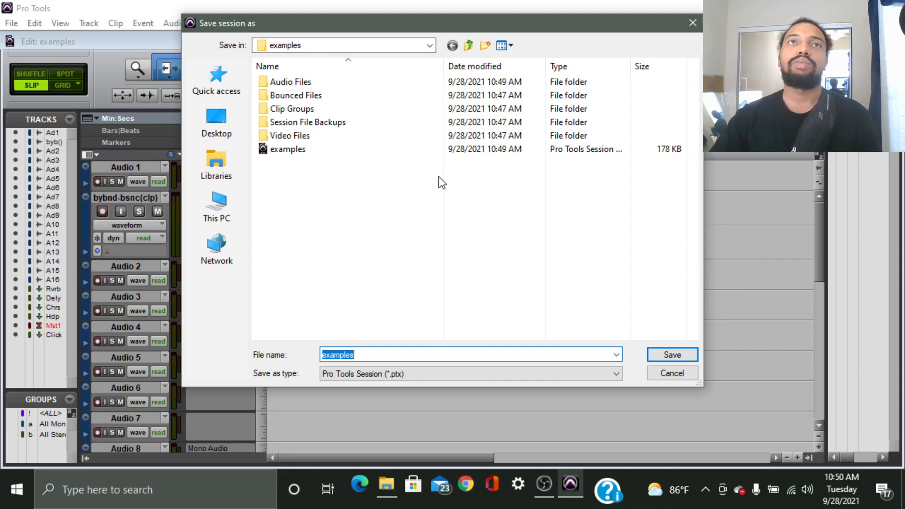
pyautogui.click(397, 356)
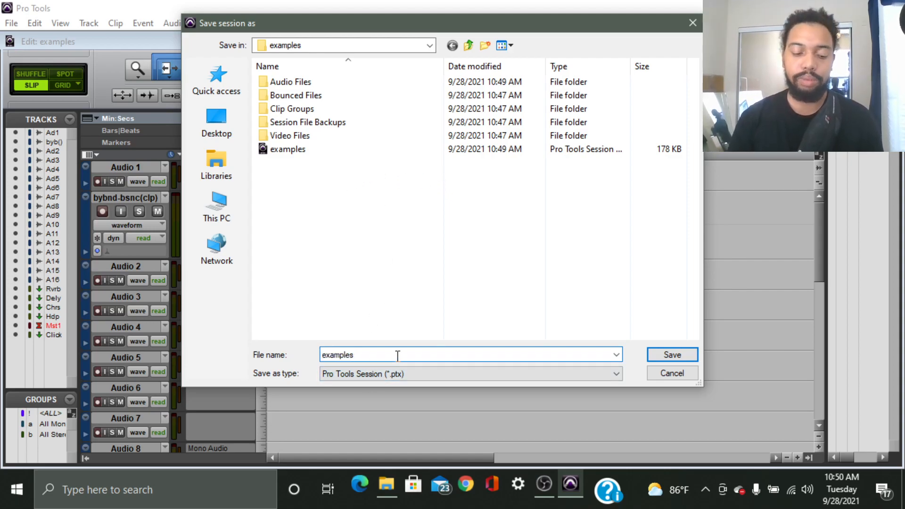
pyautogui.write('2')
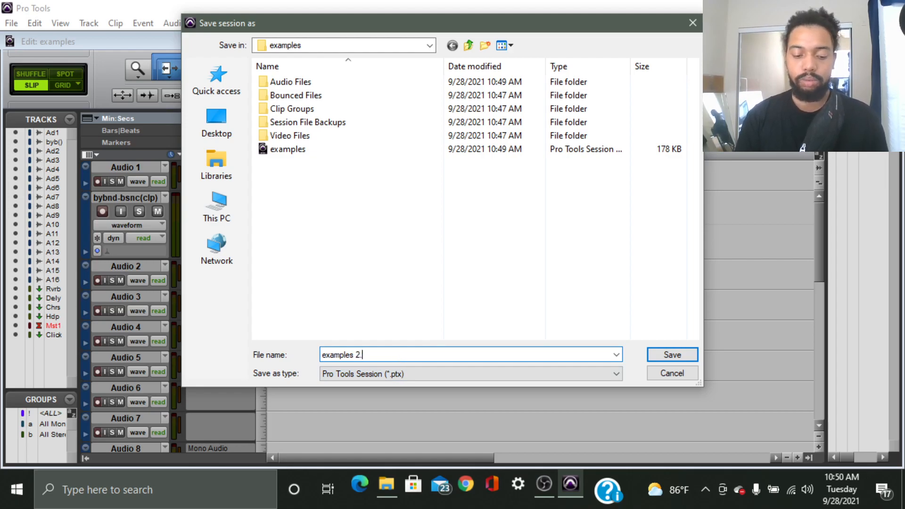
pyautogui.write('.0')
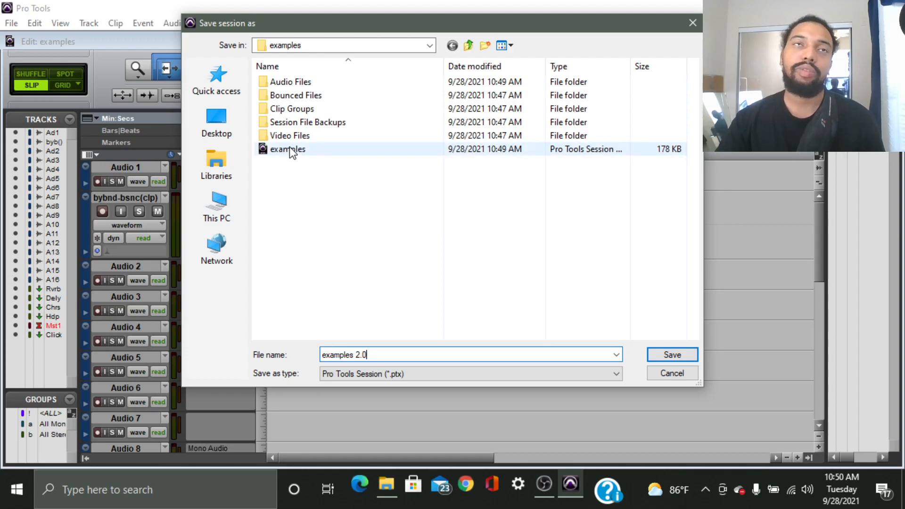
pyautogui.click(676, 357)
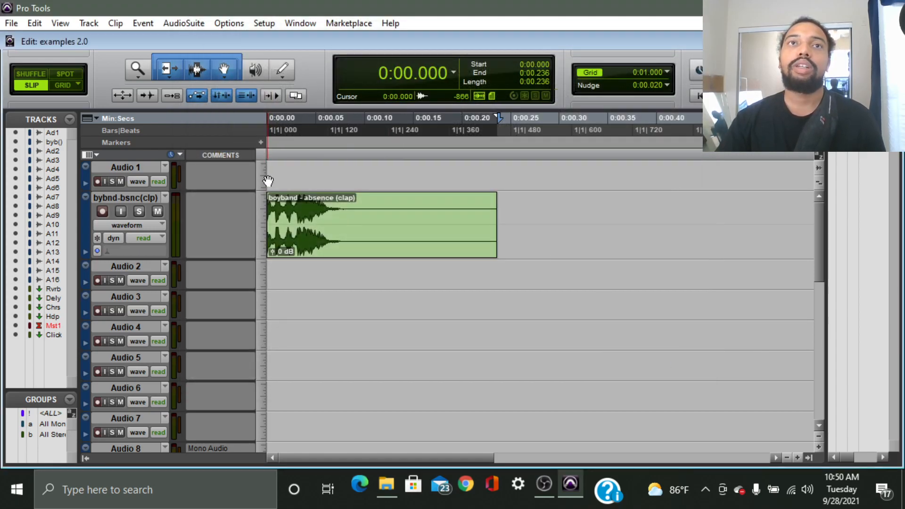
# Check in File Explorer that 'examples 2.0' sits in Avid Projects > examples, then close Explorer.
pyautogui.click(8, 27)
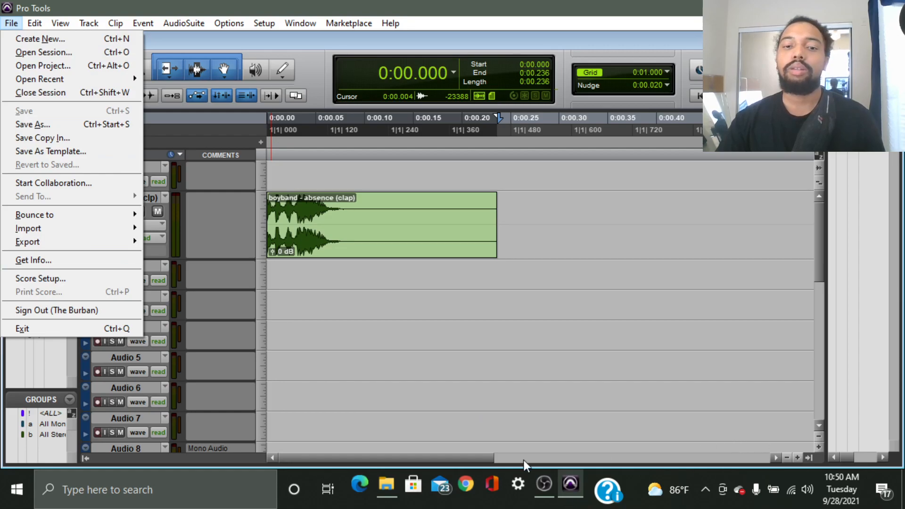
pyautogui.hotkey('alt', 'Tab')
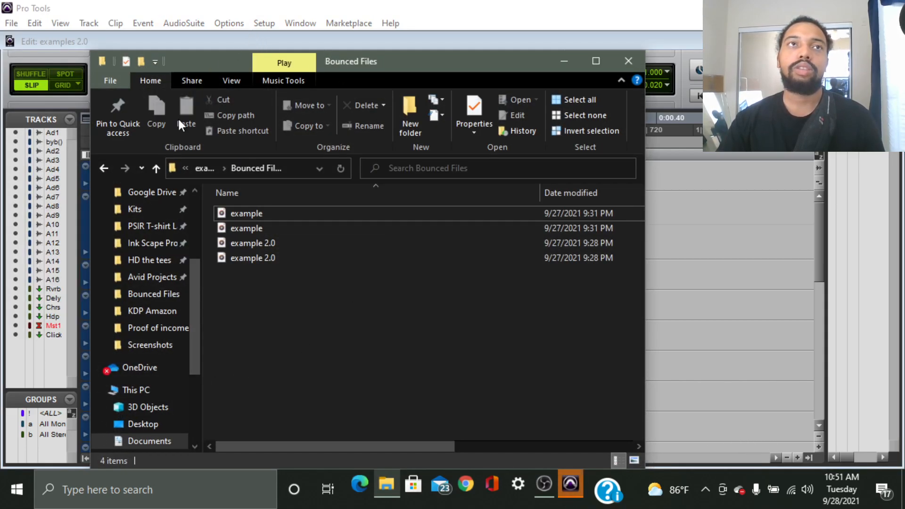
pyautogui.click(104, 168)
pyautogui.click(104, 168)
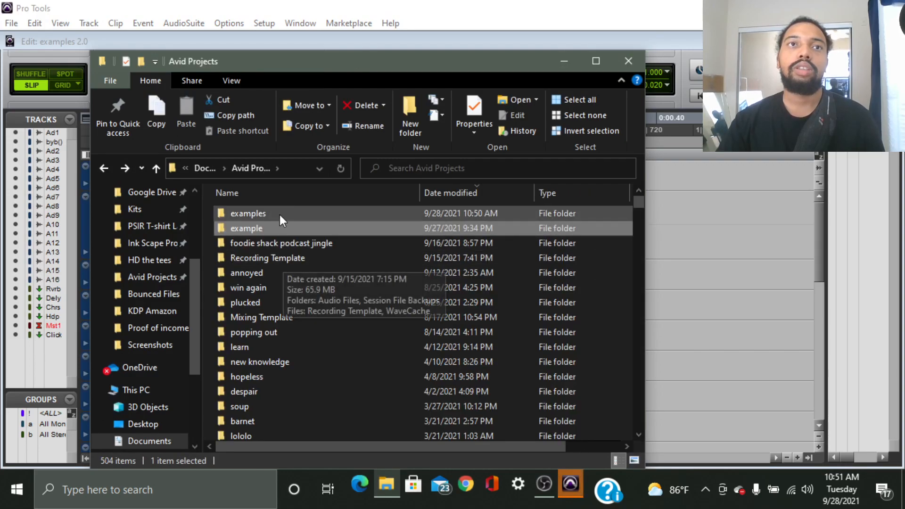
pyautogui.doubleClick(270, 216)
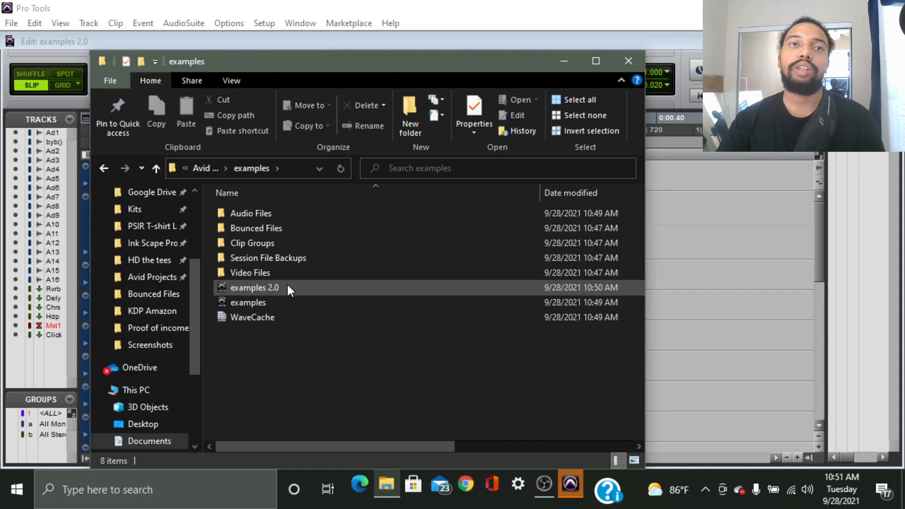
pyautogui.click(626, 66)
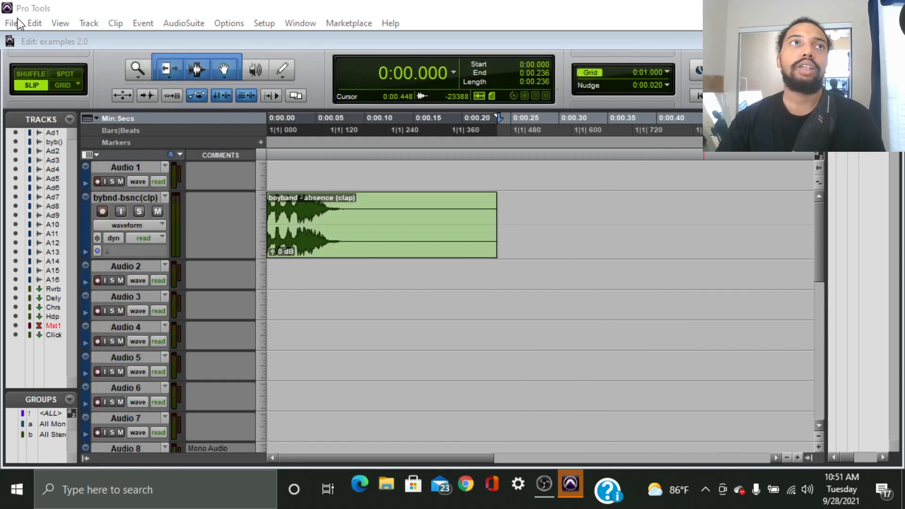
# Open the Save Copy In dialog from the File menu.
pyautogui.click(11, 23)
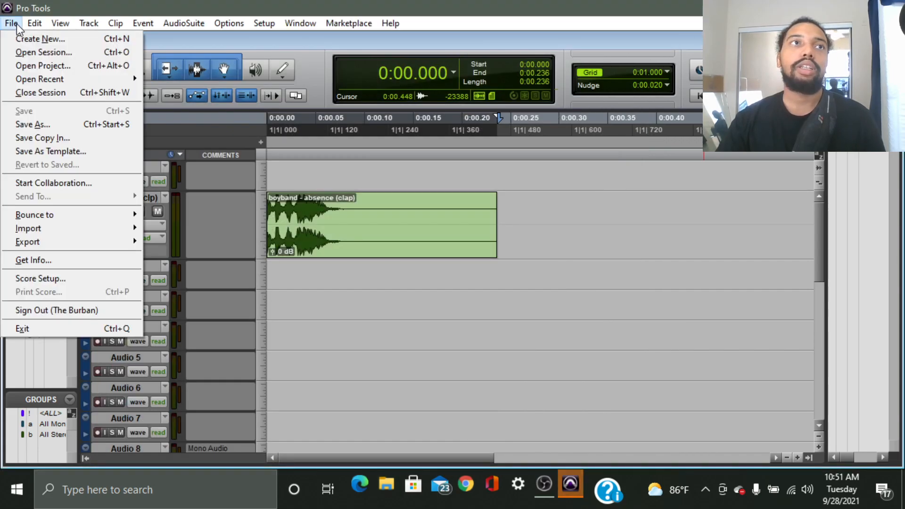
pyautogui.click(97, 137)
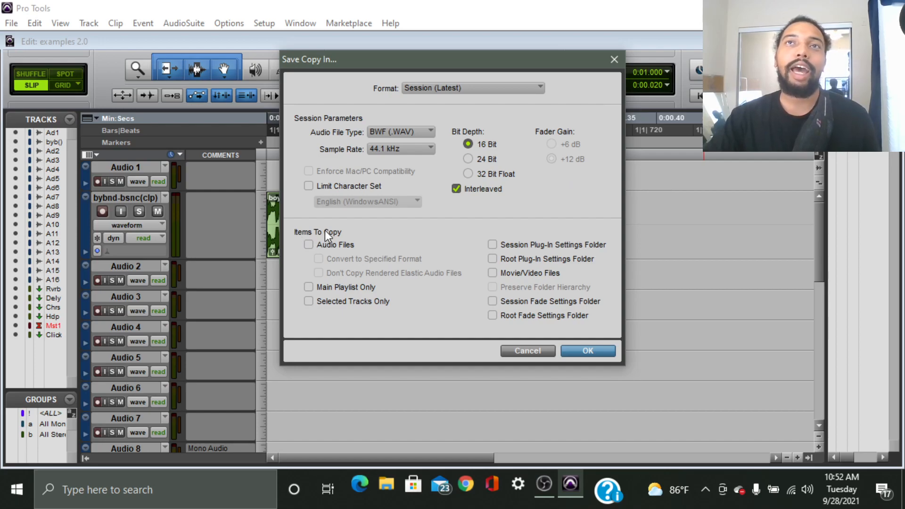
# Expand the Format dropdown in Save Copy In to list the session formats.
pyautogui.click(472, 88)
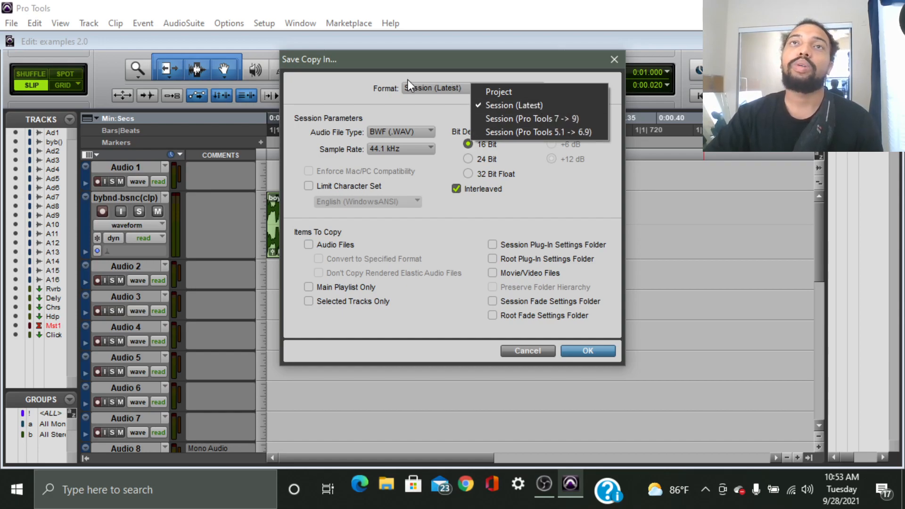
# Keep Session (Latest) as the format and tick Audio Files under Items To Copy.
pyautogui.click(360, 83)
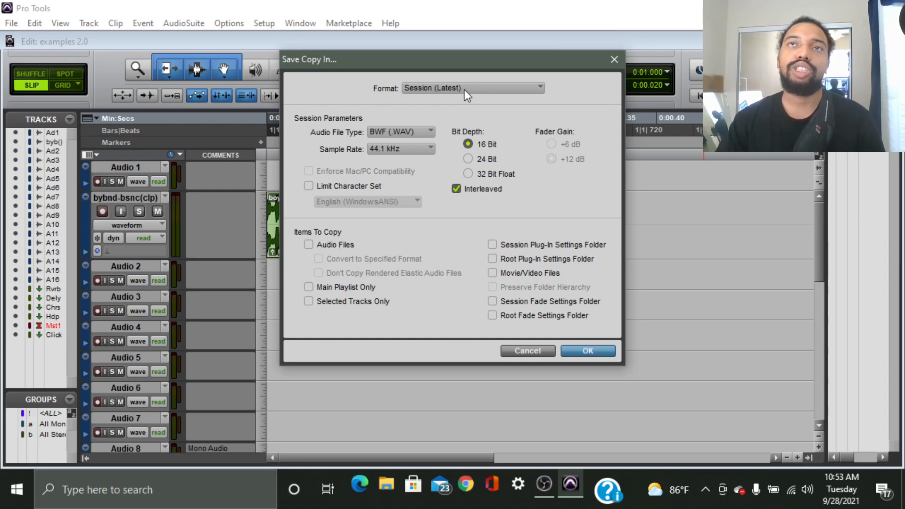
pyautogui.click(309, 244)
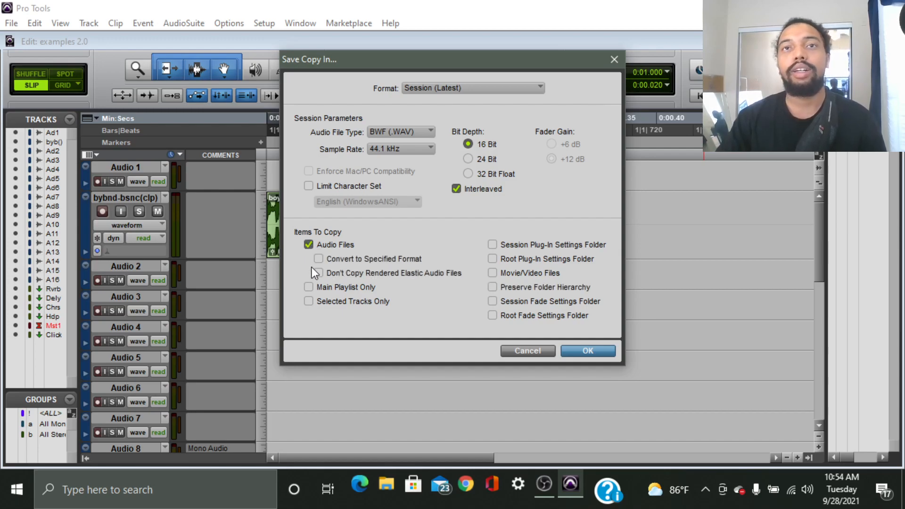
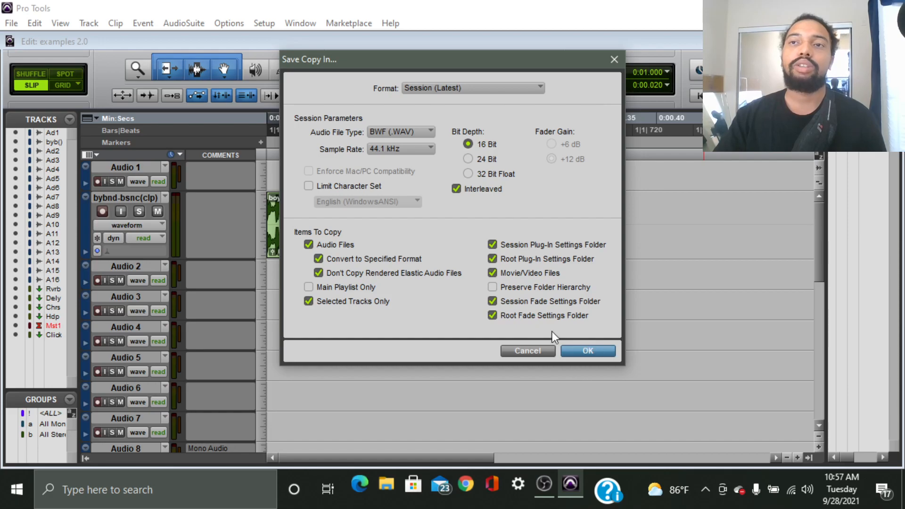
# Confirm the copy settings, browse back to the examples folder, and save Copy of examples 2.0 there.
pyautogui.click(586, 352)
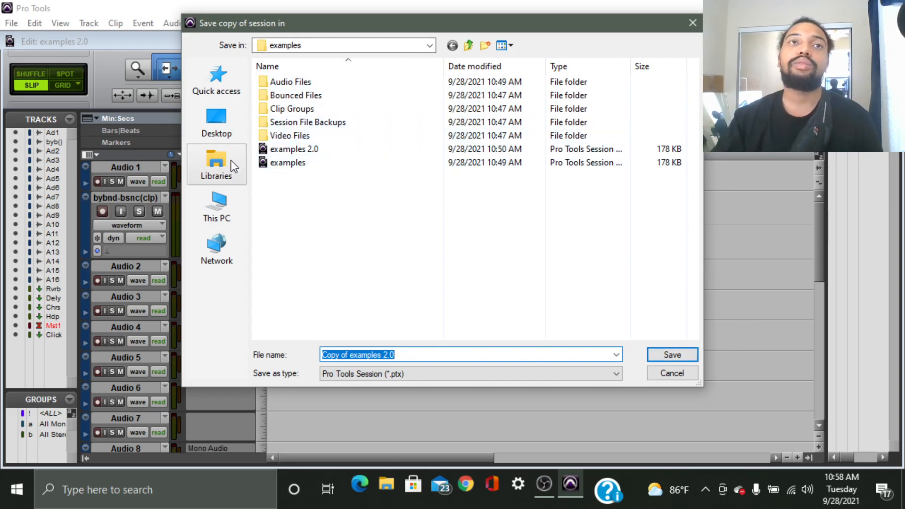
pyautogui.click(228, 251)
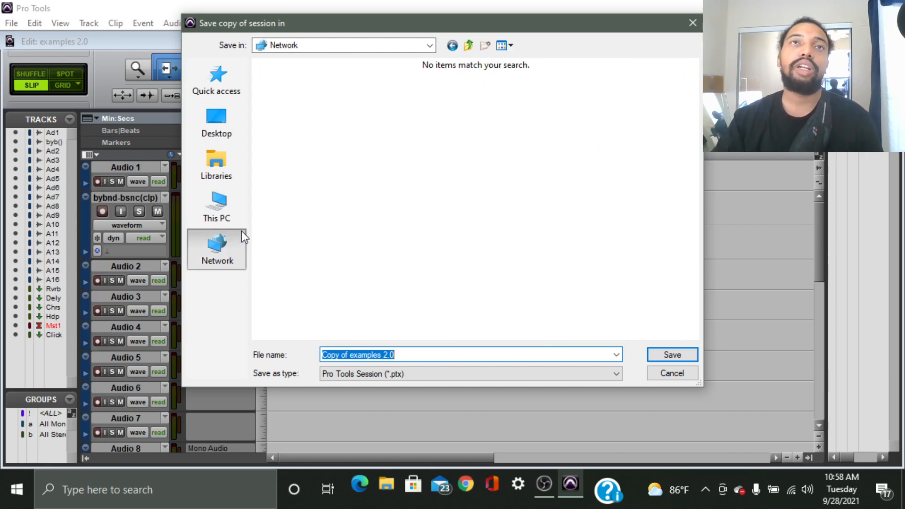
pyautogui.click(220, 213)
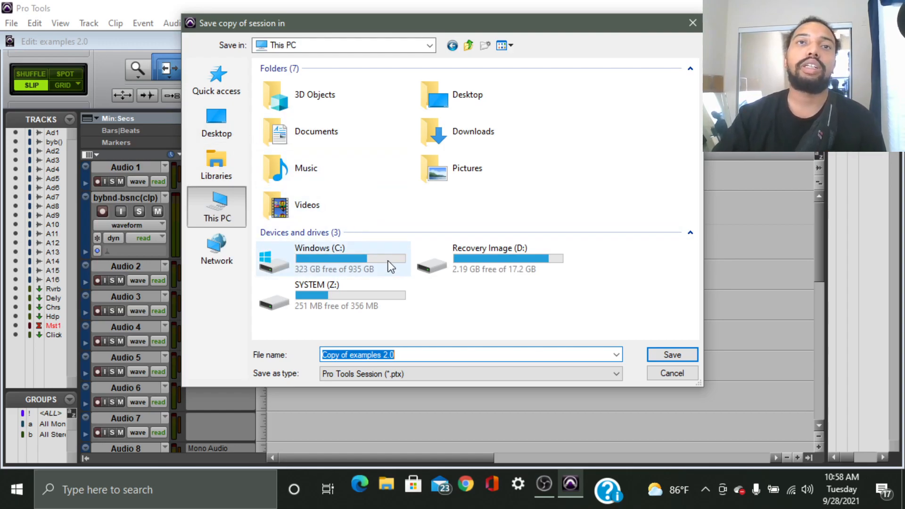
pyautogui.click(225, 162)
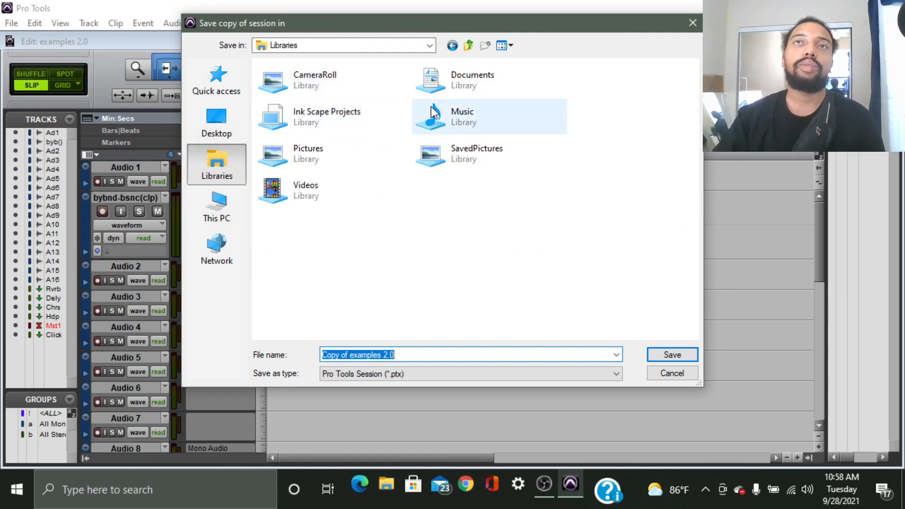
pyautogui.doubleClick(445, 75)
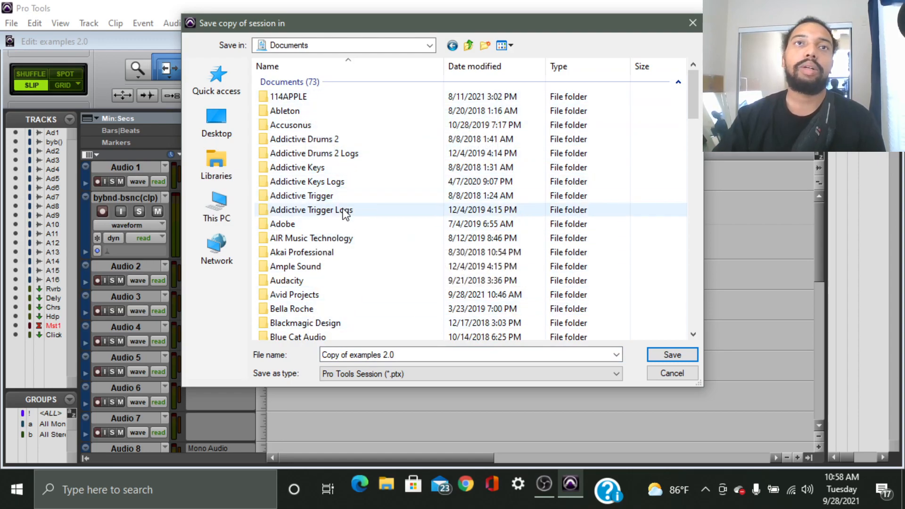
pyautogui.press('BackSpace')
pyautogui.hotkey('alt', 'Left')
pyautogui.hotkey('alt', 'Left')
pyautogui.hotkey('alt', 'Left')
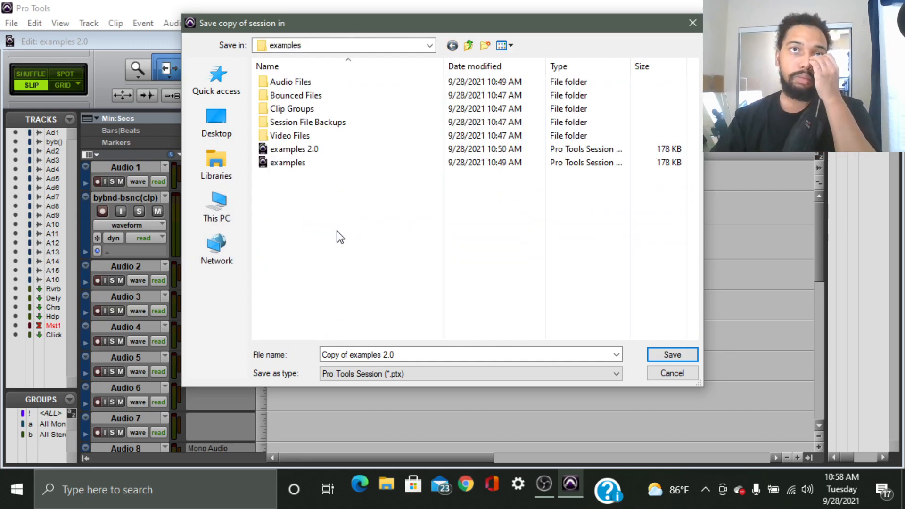
pyautogui.click(679, 358)
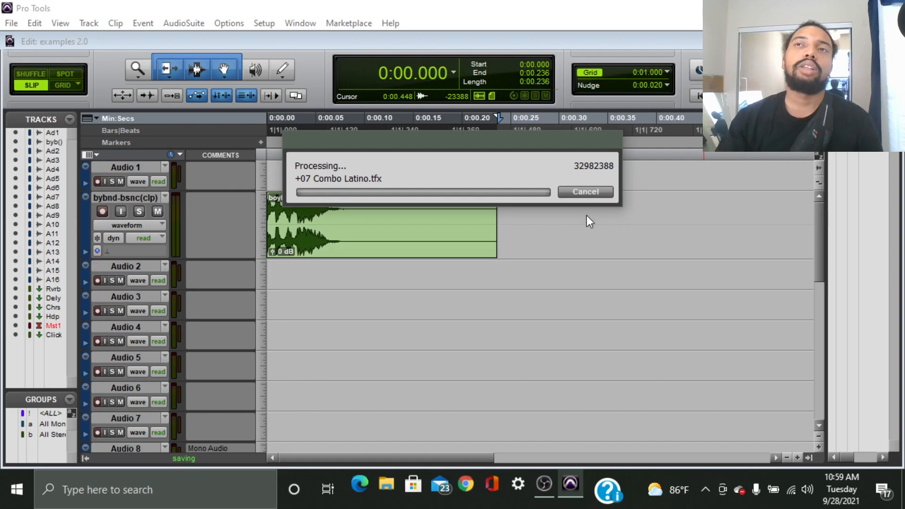
# Cancel the running copy, dismiss the error, and reopen Save Copy In with Audio Files ticked.
pyautogui.click(587, 196)
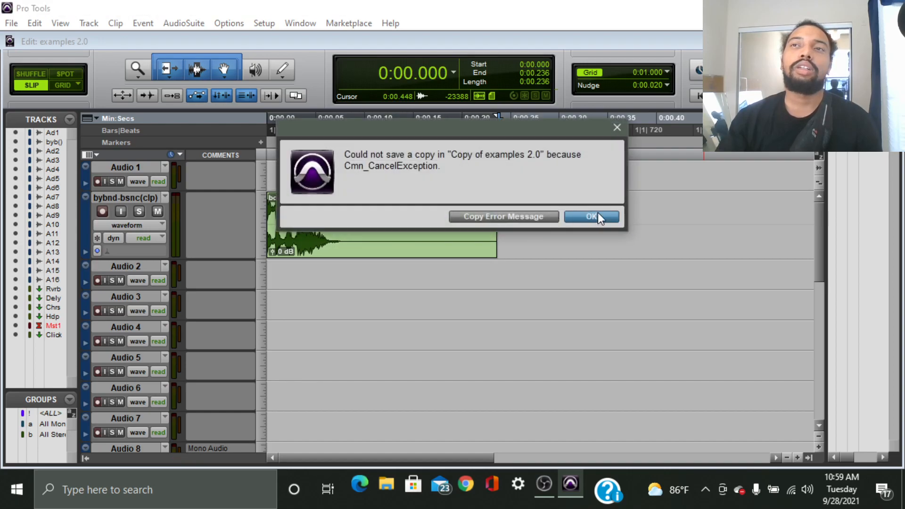
pyautogui.click(597, 217)
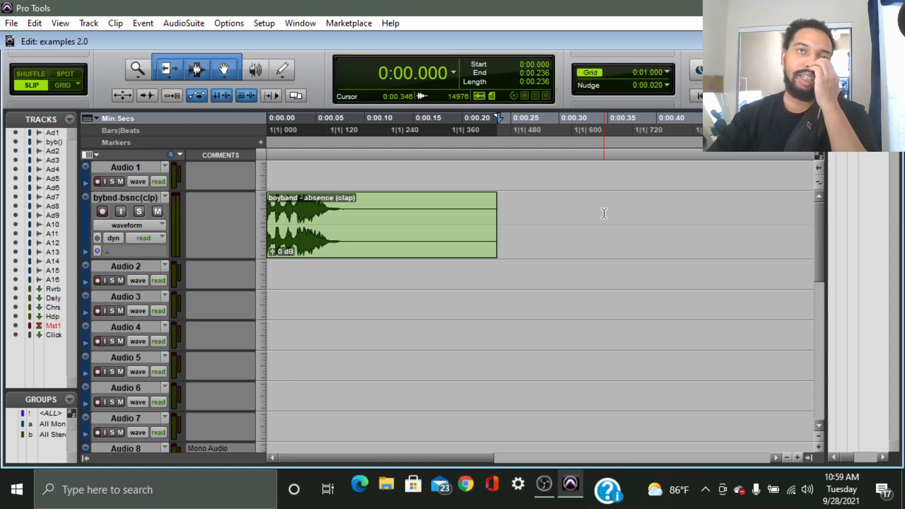
pyautogui.click(10, 23)
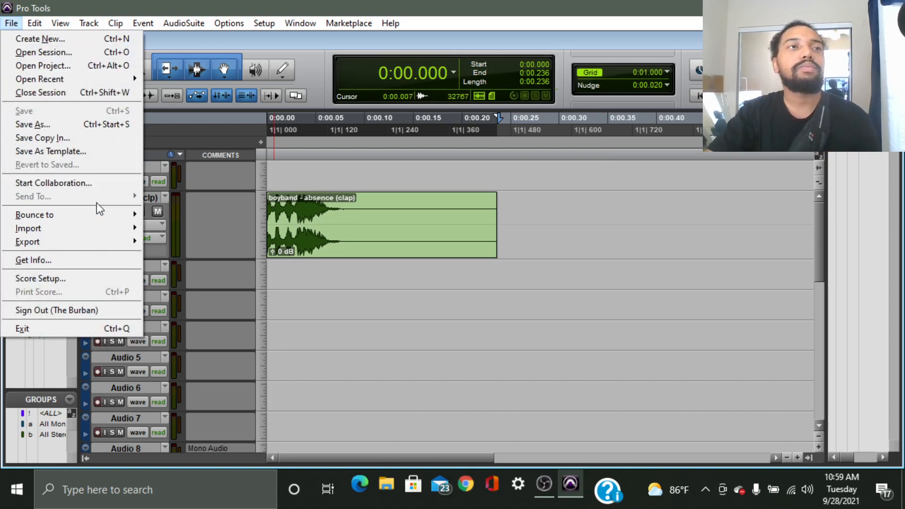
pyautogui.click(99, 137)
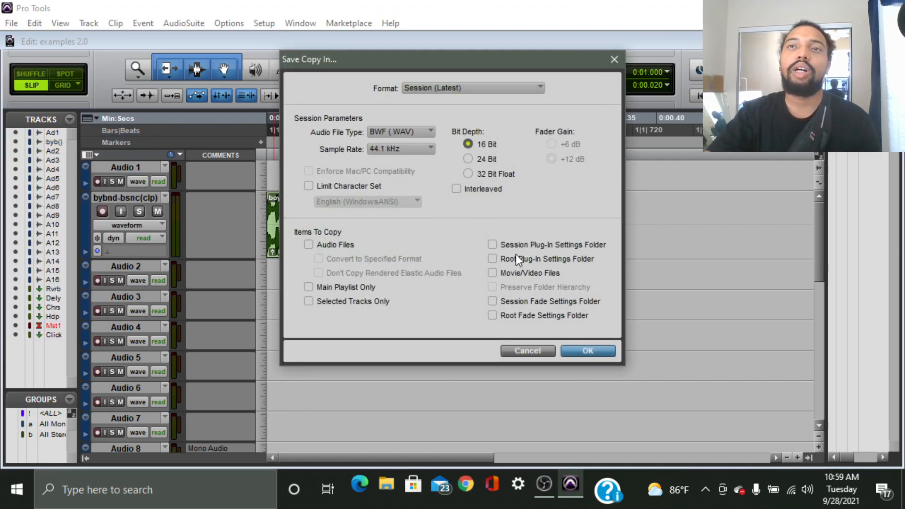
pyautogui.click(308, 245)
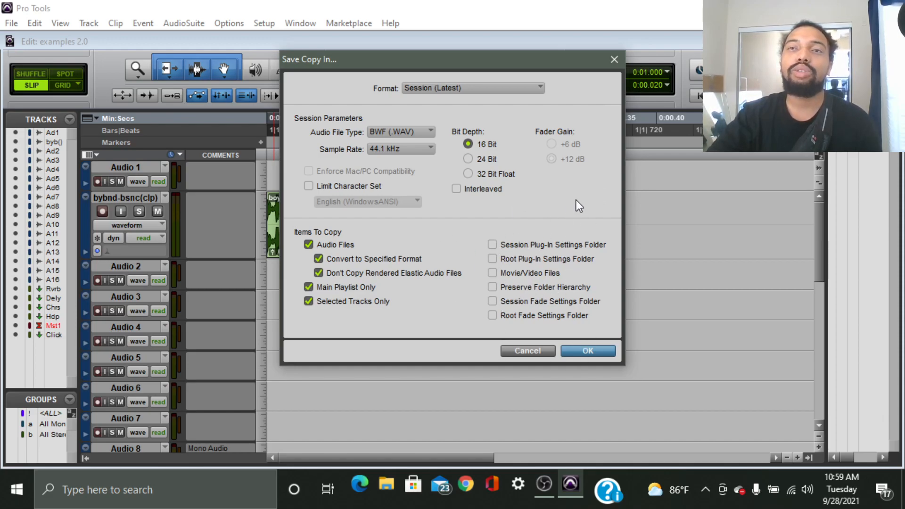
# Return to the examples folder, try the name Copy of examples 2.01, then cancel the save.
pyautogui.click(587, 348)
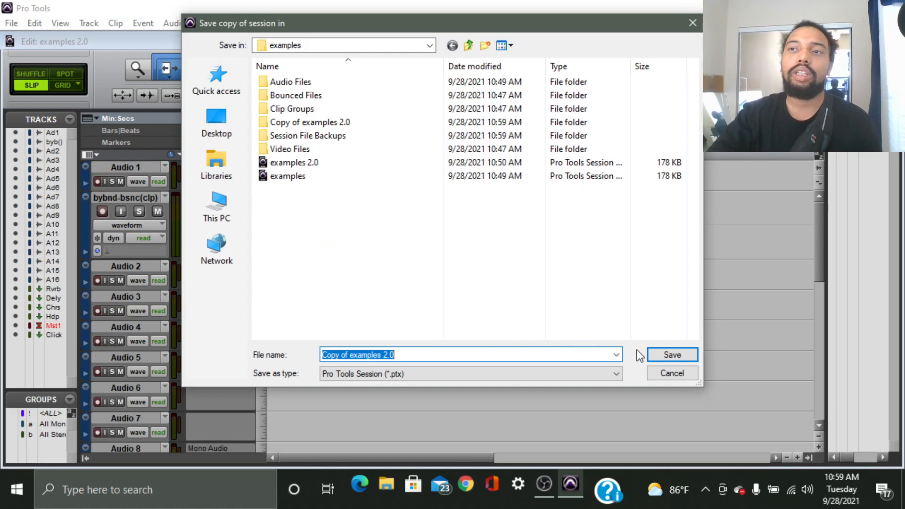
pyautogui.click(655, 355)
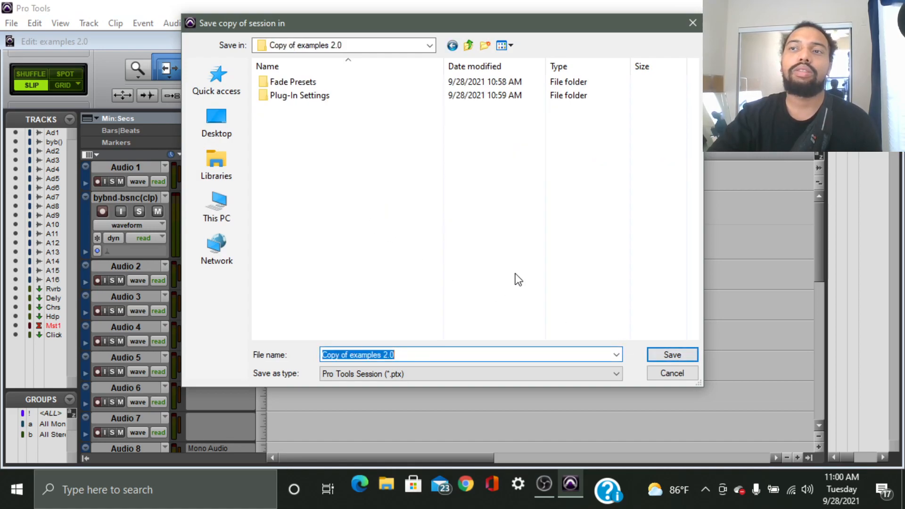
pyautogui.hotkey('alt', 'Up')
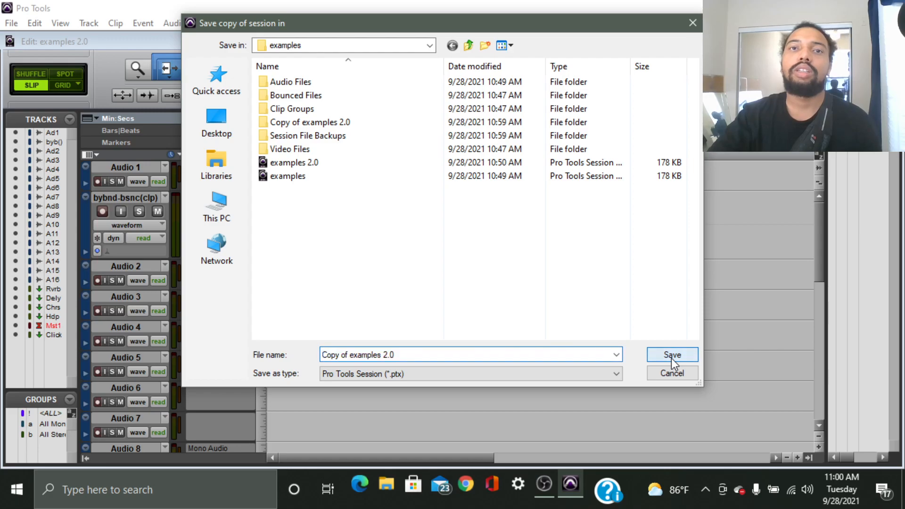
pyautogui.click(450, 355)
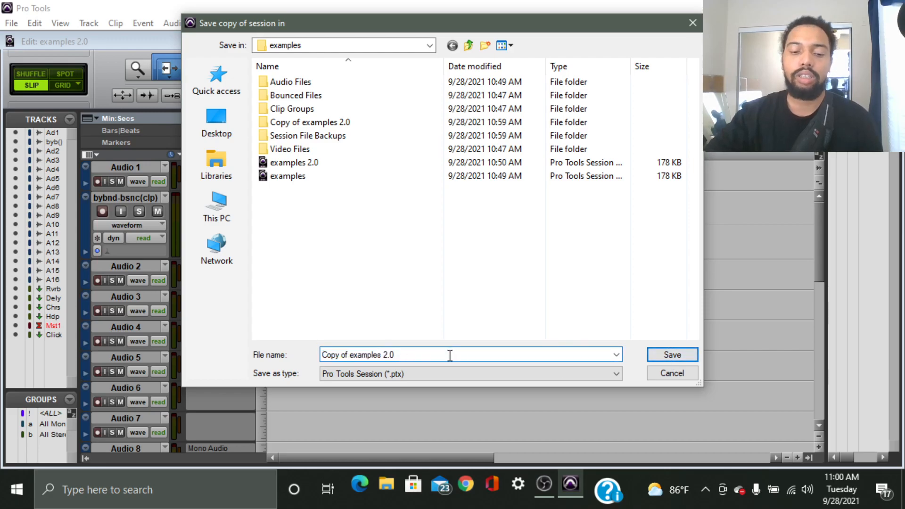
pyautogui.write('1')
pyautogui.hotkey('ctrl', 'a')
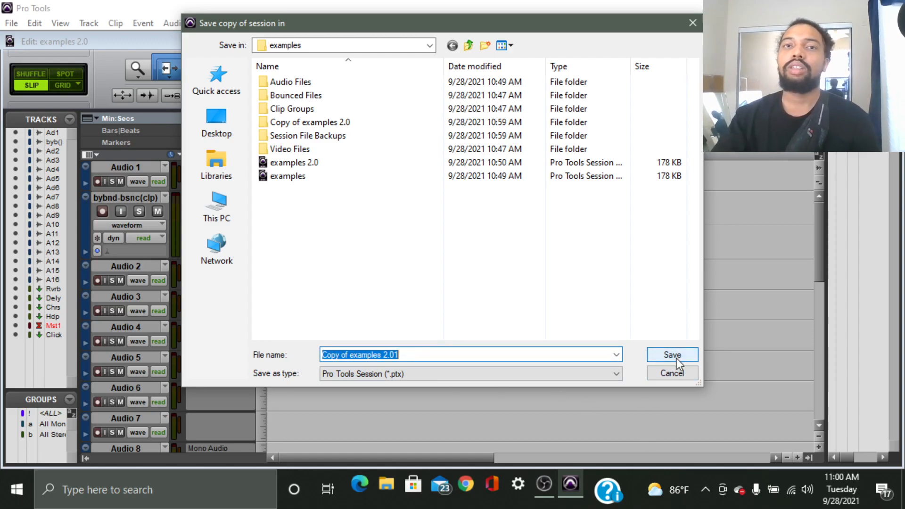
pyautogui.click(497, 353)
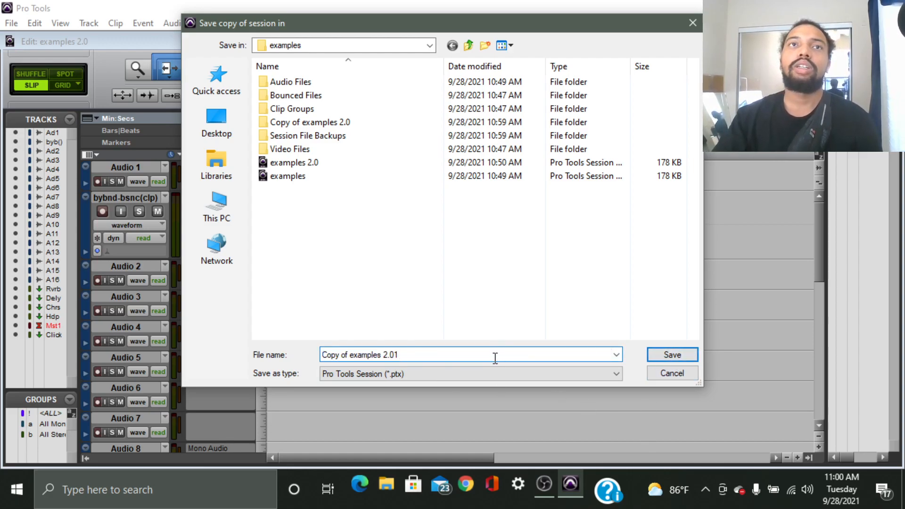
pyautogui.click(671, 355)
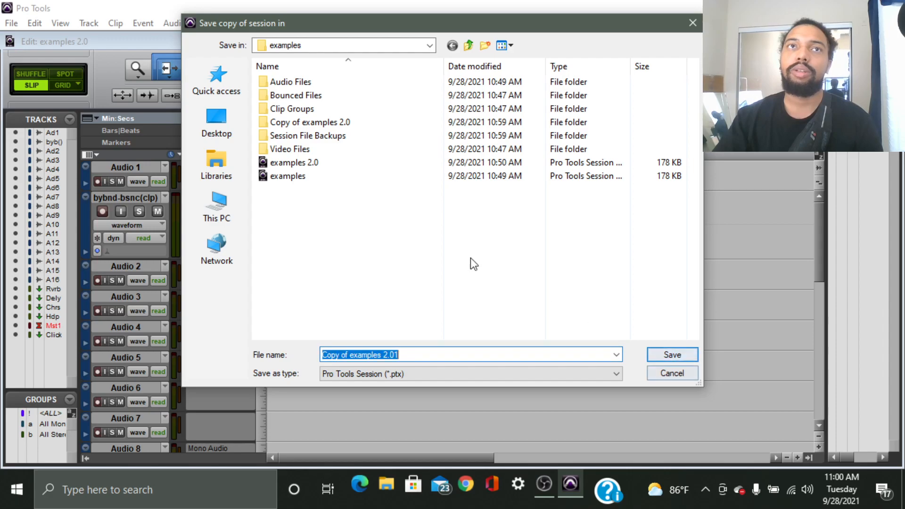
pyautogui.click(677, 369)
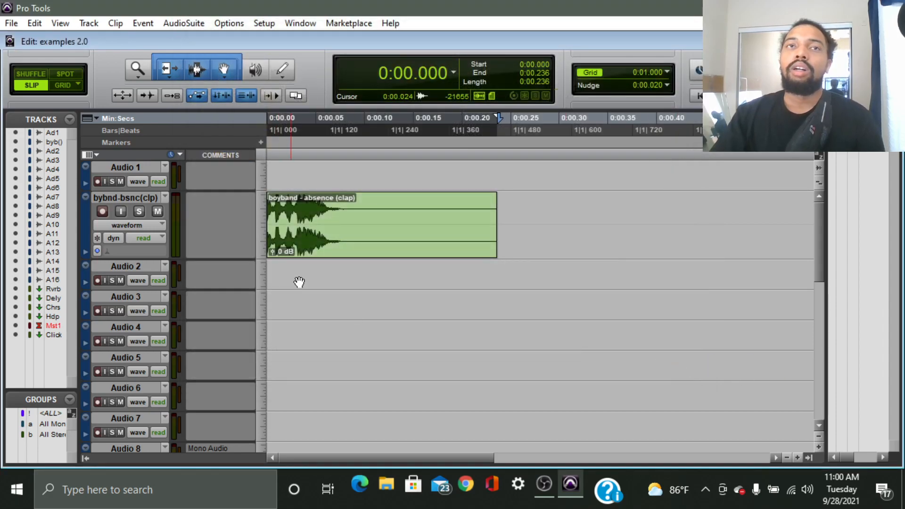
# Reopen Save Copy In including audio files, rendered Elastic Audio, all tracks, and movie/video files.
pyautogui.click(18, 23)
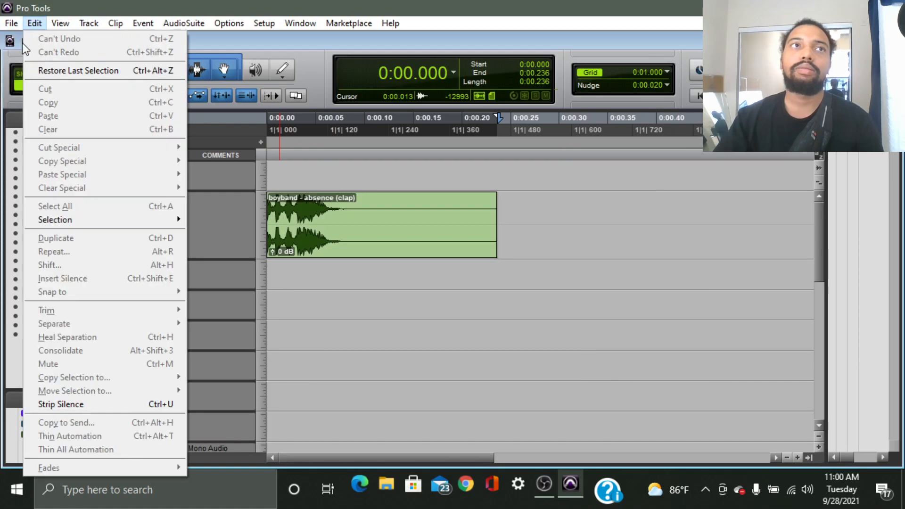
pyautogui.moveTo(11, 23)
pyautogui.click(74, 137)
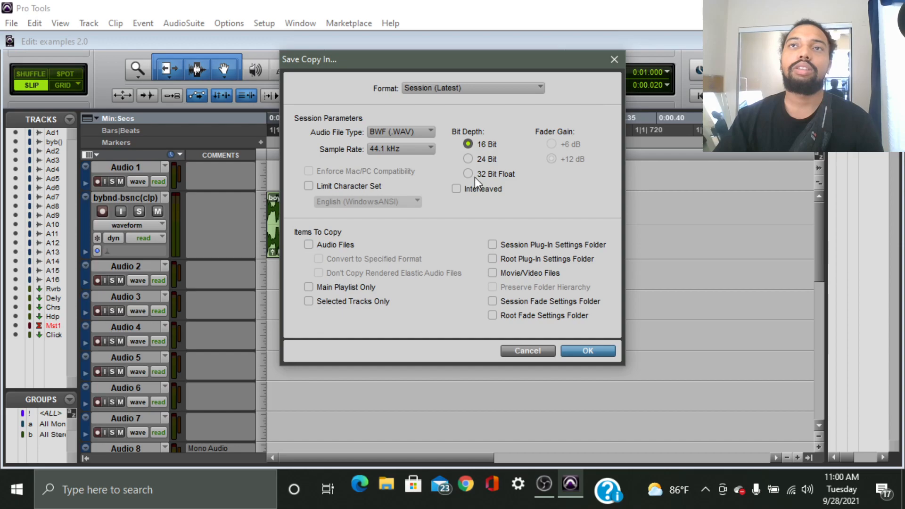
pyautogui.click(309, 245)
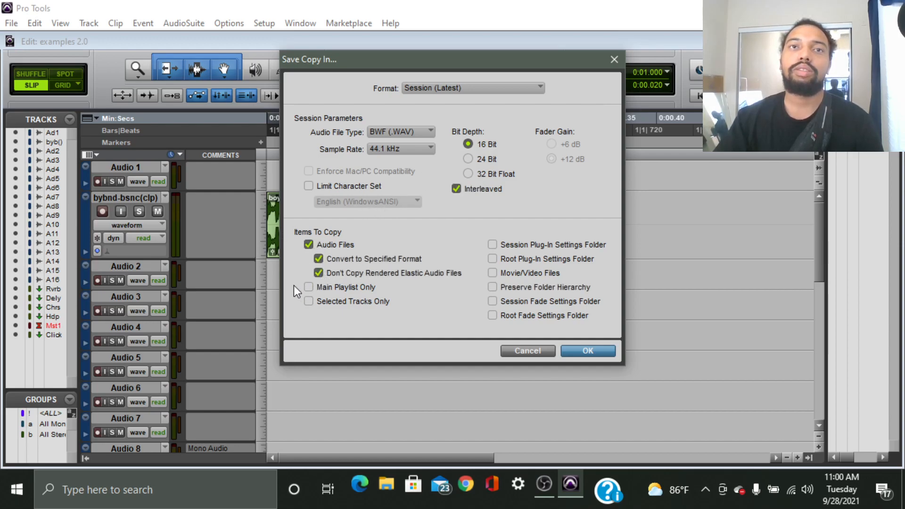
pyautogui.click(319, 271)
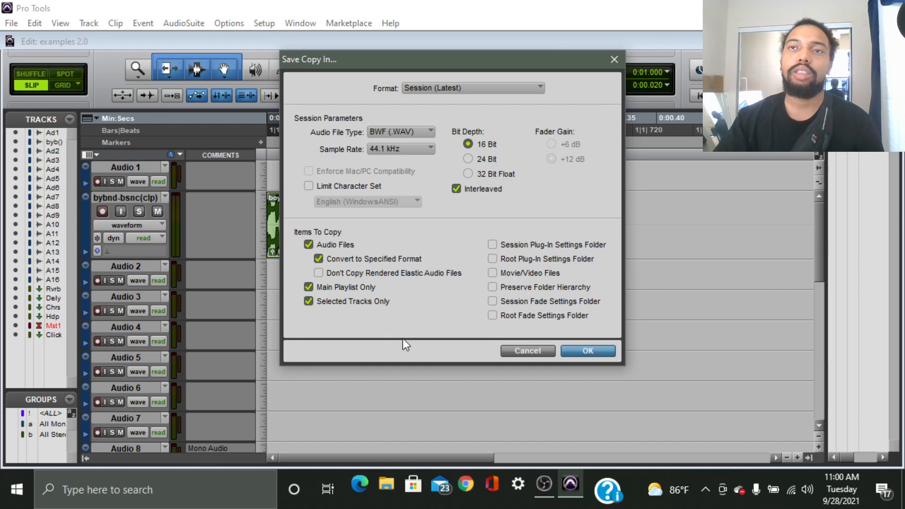
pyautogui.click(319, 301)
pyautogui.click(526, 272)
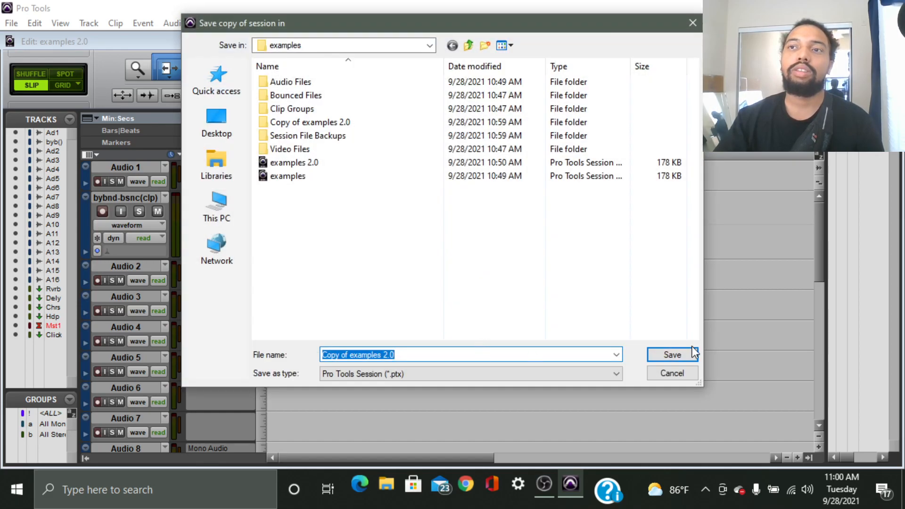
# Keep the default name Copy of examples 2.0 and save the session copy.
pyautogui.click(672, 356)
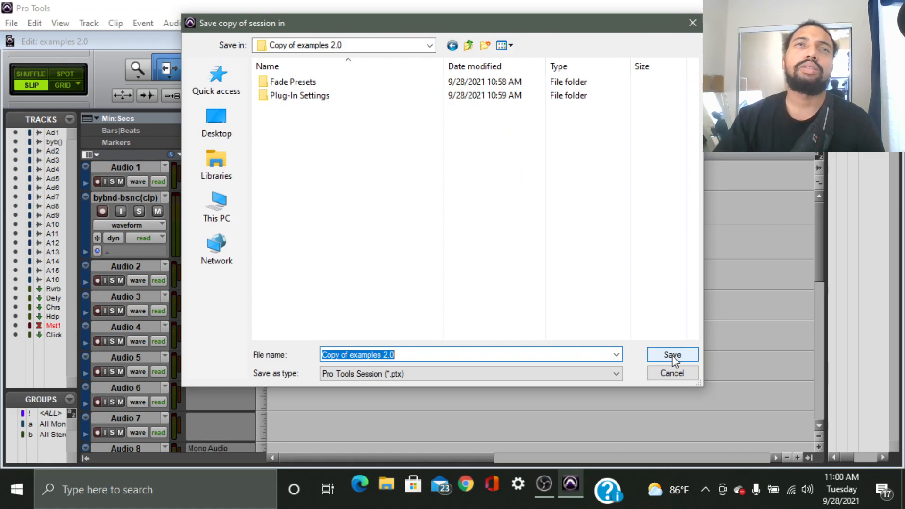
pyautogui.click(672, 355)
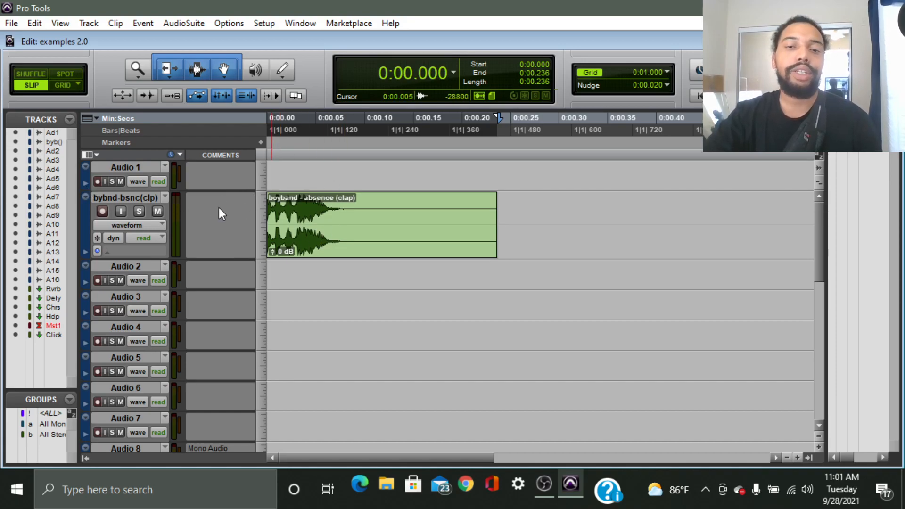
# Bring up the Save Session Template dialog via Save As Template and reposition it up-right.
pyautogui.click(12, 23)
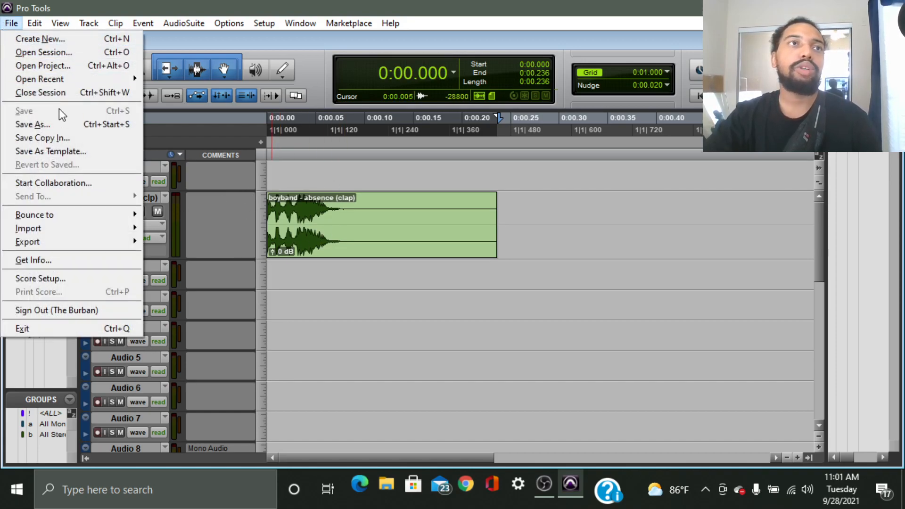
pyautogui.click(106, 152)
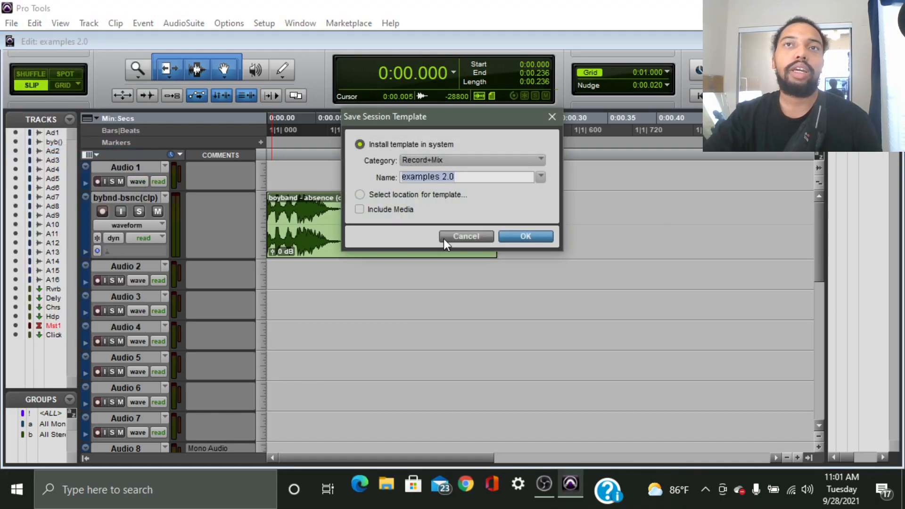
pyautogui.moveTo(429, 115); pyautogui.dragTo(471, 55)
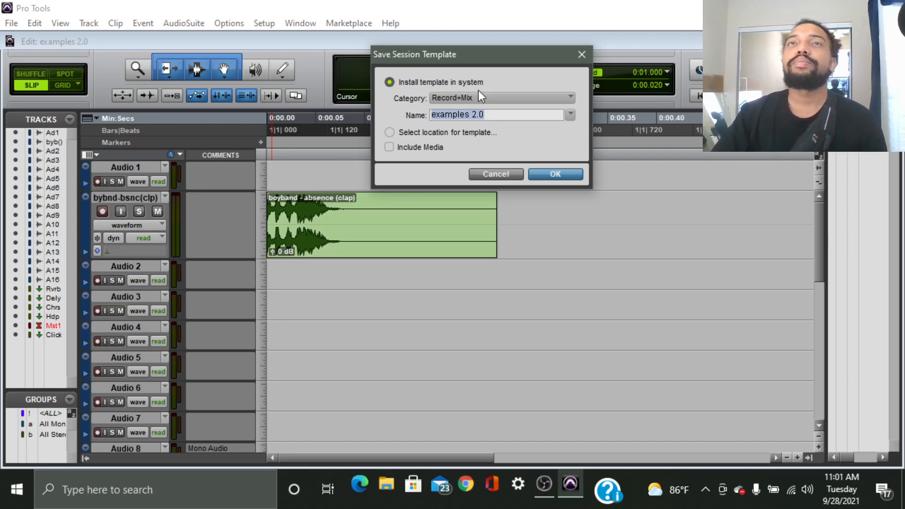
# Add template category 'example 2.0', rename it 'example 101', and choose a custom template location.
pyautogui.click(531, 98)
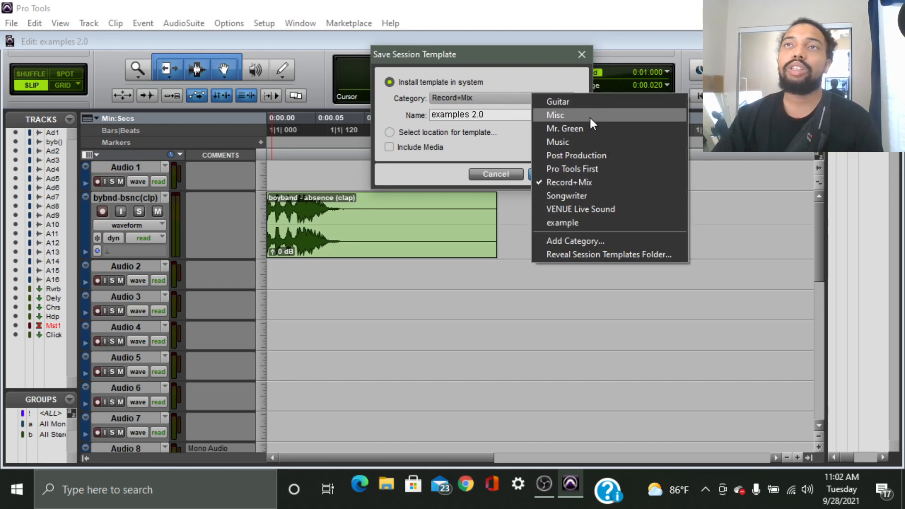
pyautogui.click(589, 240)
pyautogui.write('example ')
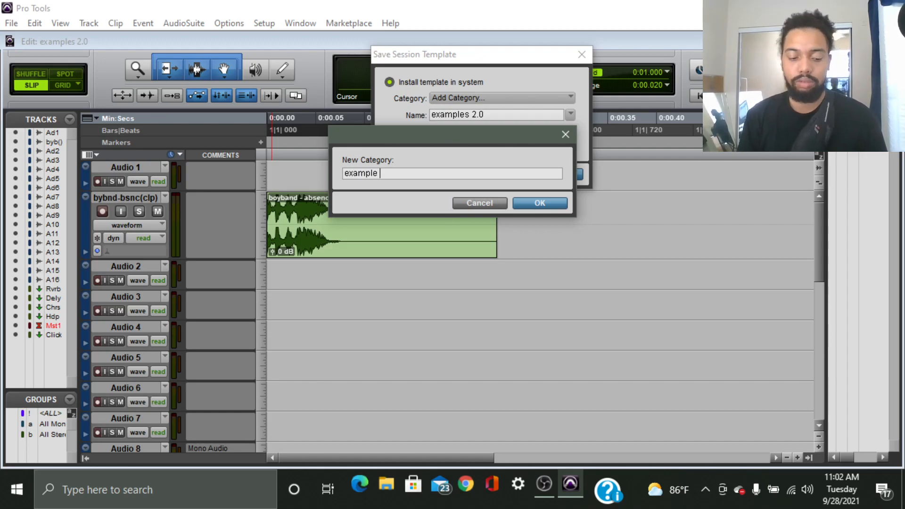
pyautogui.write('2.0')
pyautogui.press('Return')
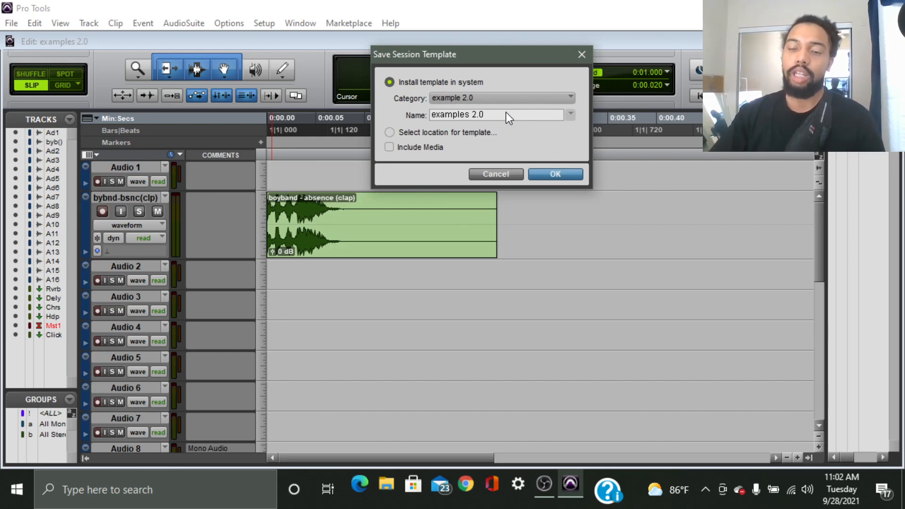
pyautogui.press('BackSpace')
pyautogui.press('BackSpace')
pyautogui.press('BackSpace')
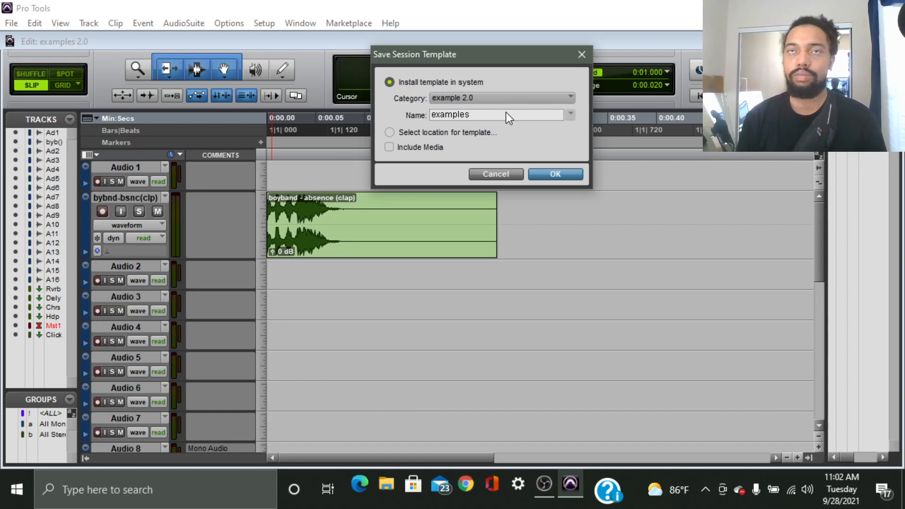
pyautogui.press('BackSpace')
pyautogui.press('BackSpace')
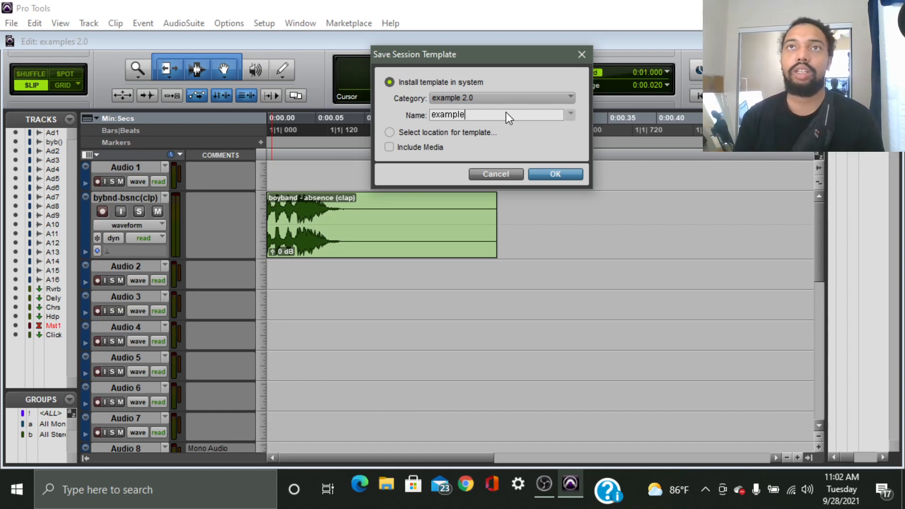
pyautogui.write('101')
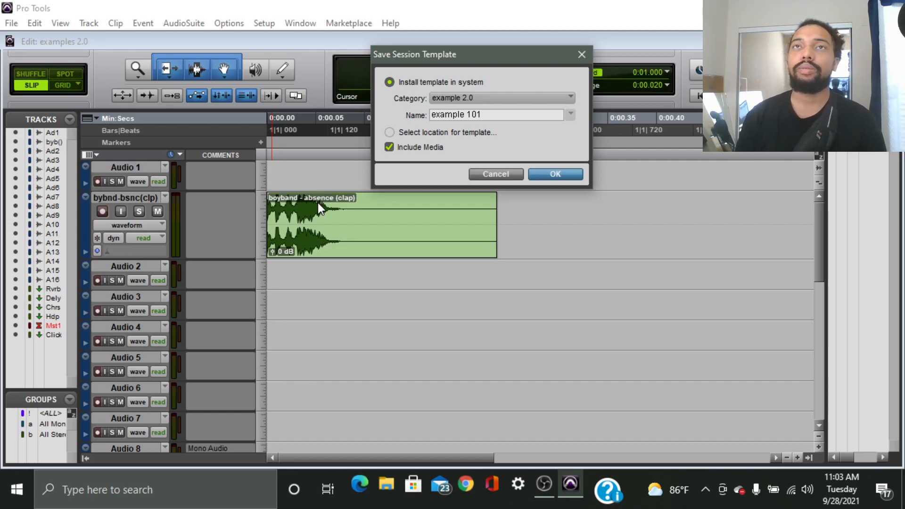
pyautogui.click(391, 133)
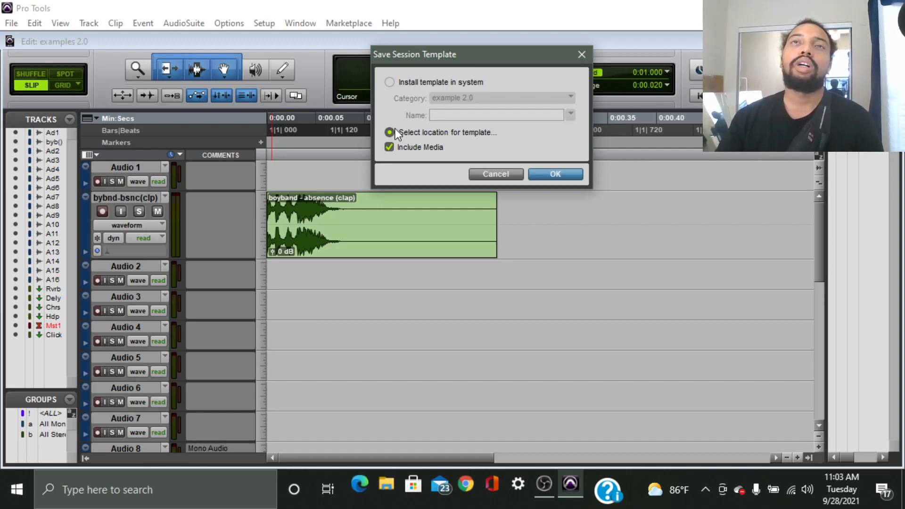
# Confirm the template settings, then cancel the template file dialog without saving.
pyautogui.click(570, 175)
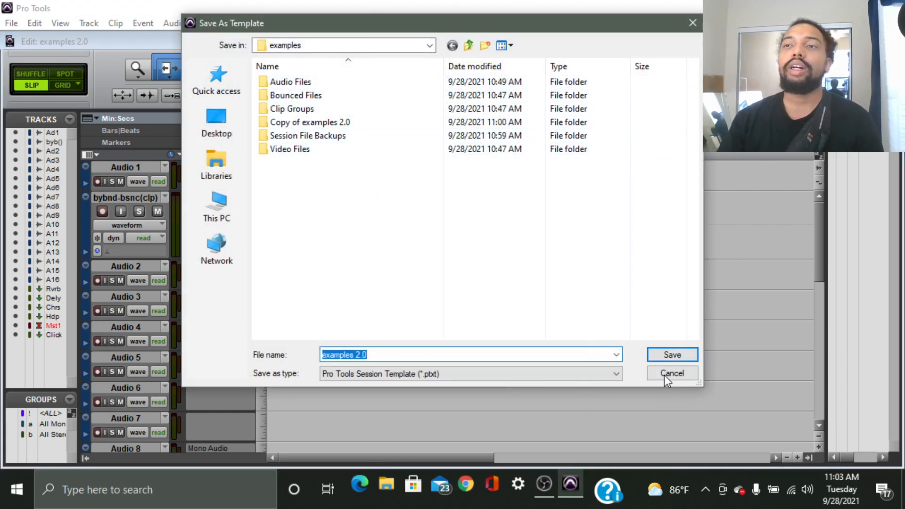
pyautogui.click(678, 373)
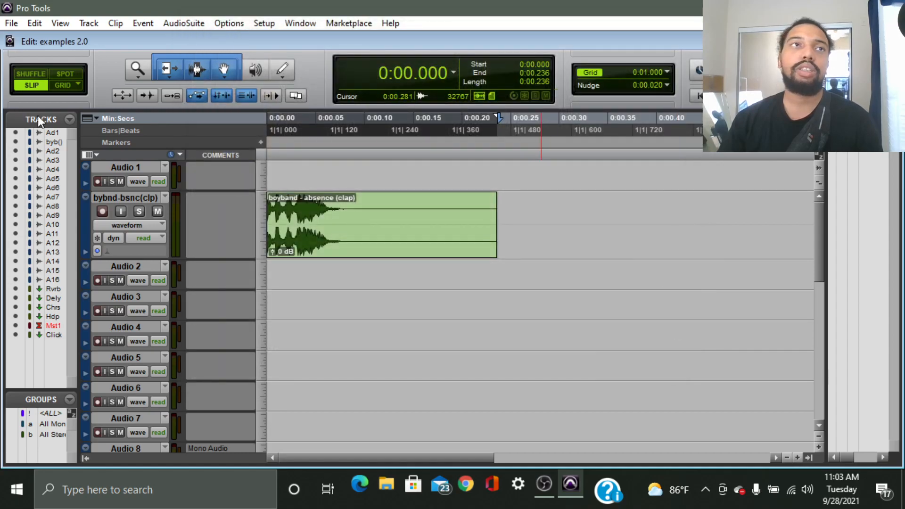
pyautogui.click(11, 24)
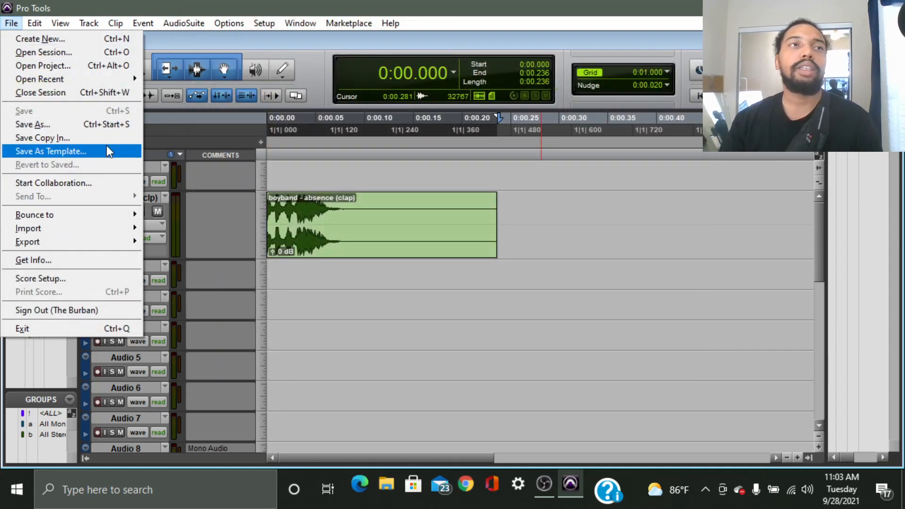
# Select the boyband - absence (clap) clip and open the Bounce to Disk dialog.
pyautogui.moveTo(118, 218)
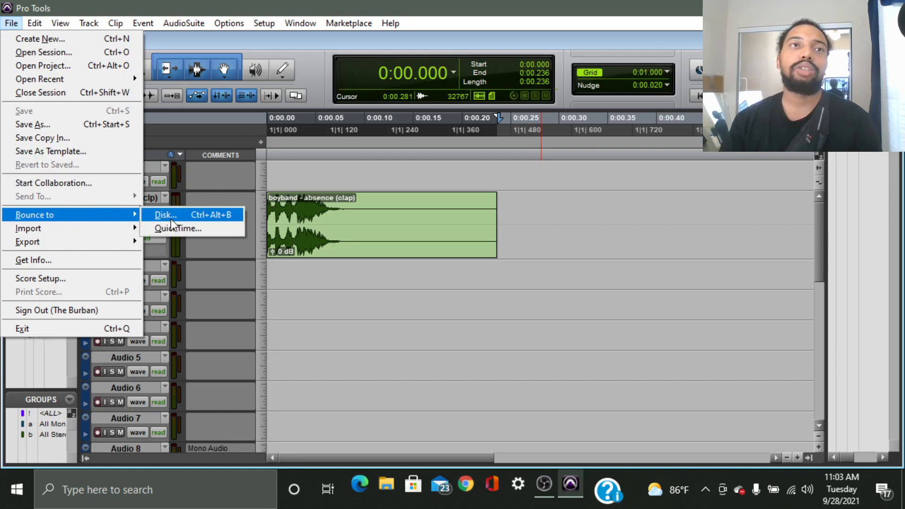
pyautogui.click(330, 242)
pyautogui.click(11, 23)
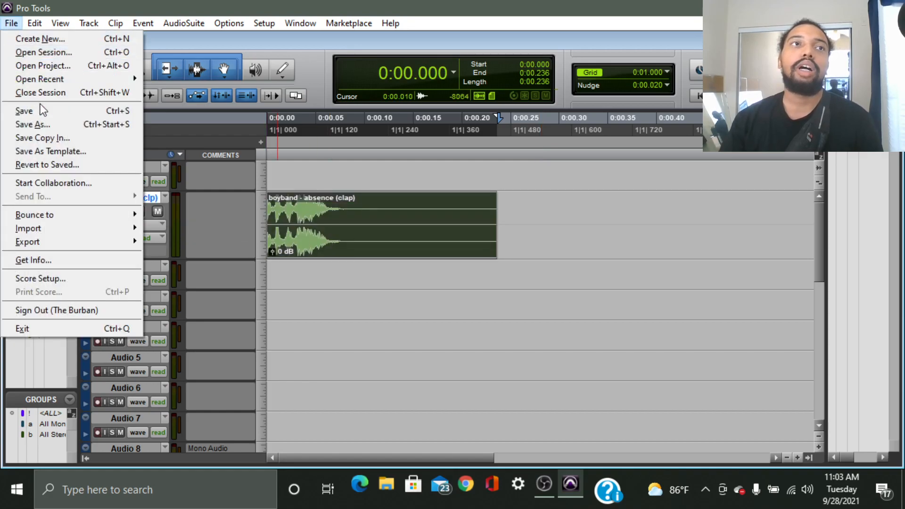
pyautogui.moveTo(92, 217)
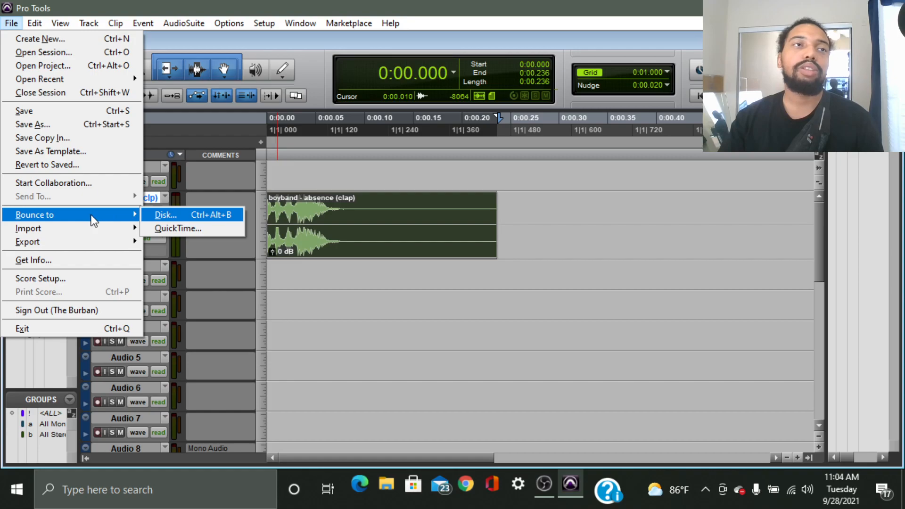
pyautogui.click(185, 213)
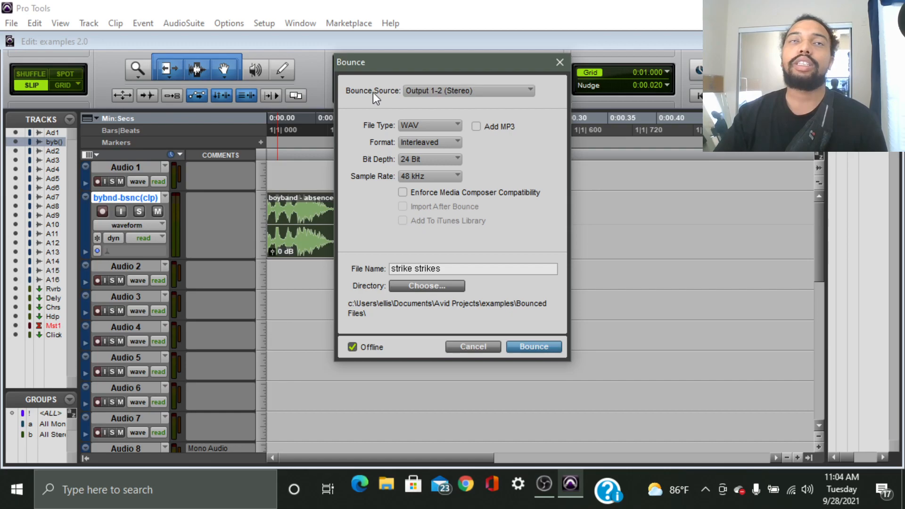
pyautogui.click(443, 91)
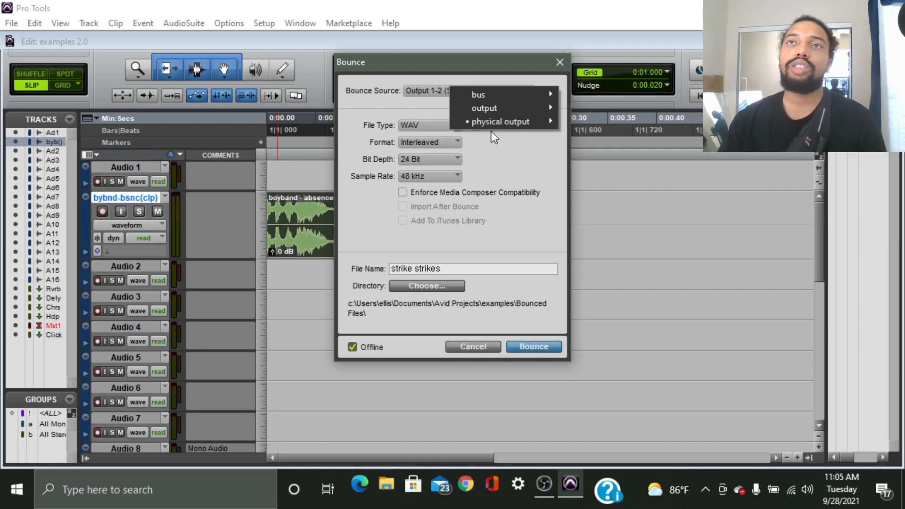
pyautogui.moveTo(493, 121)
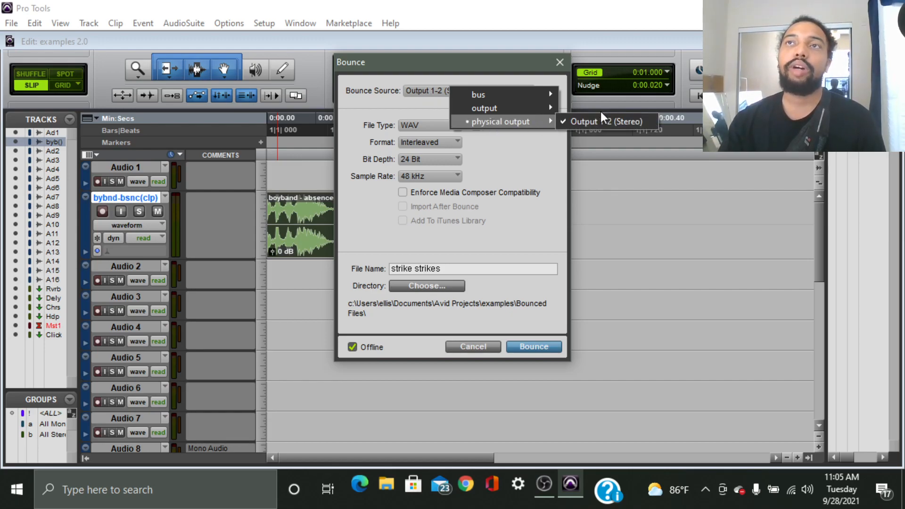
pyautogui.click(578, 125)
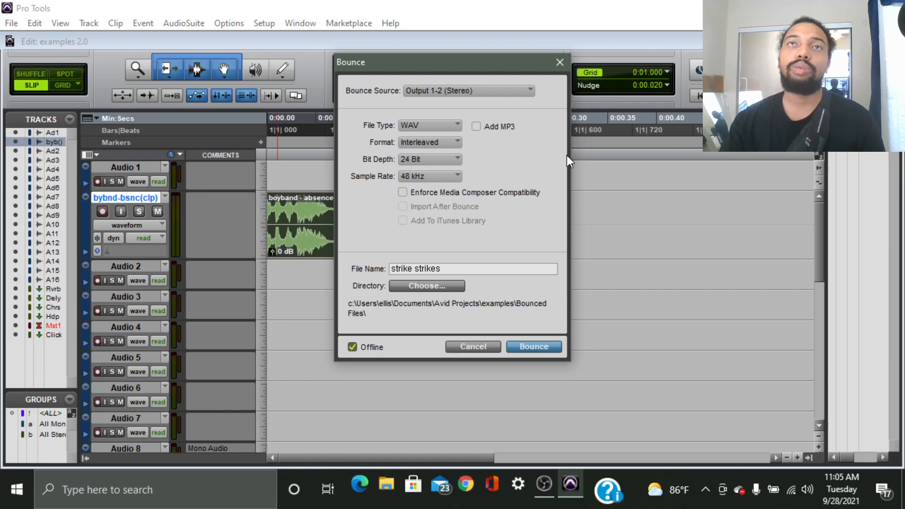
# Keep WAV as the bounce file type and bring up the channel format choices.
pyautogui.click(451, 125)
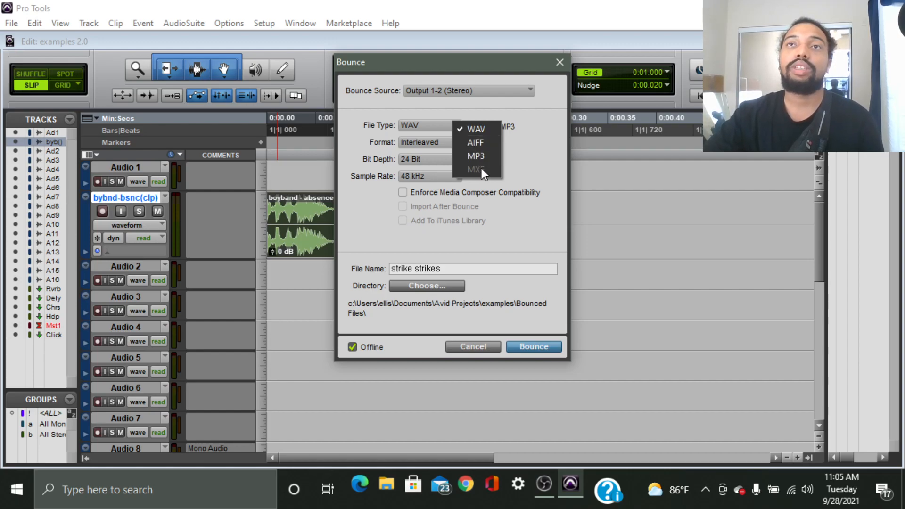
pyautogui.click(530, 143)
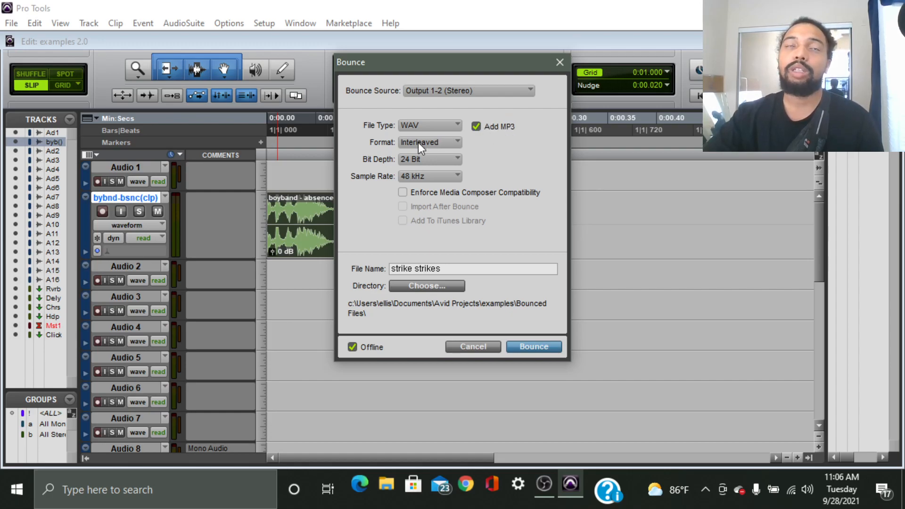
pyautogui.click(445, 141)
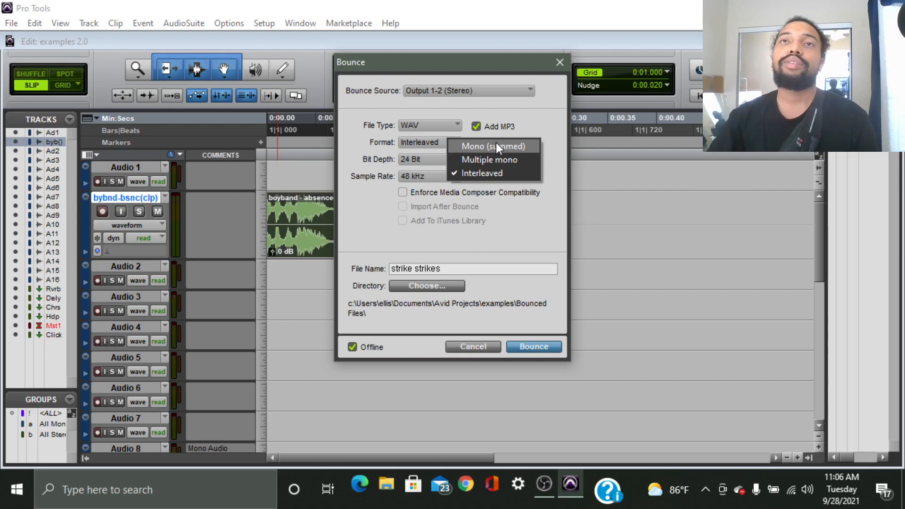
# Keep the Interleaved format and set the bounce to 16 Bit at 44.1 kHz.
pyautogui.click(403, 192)
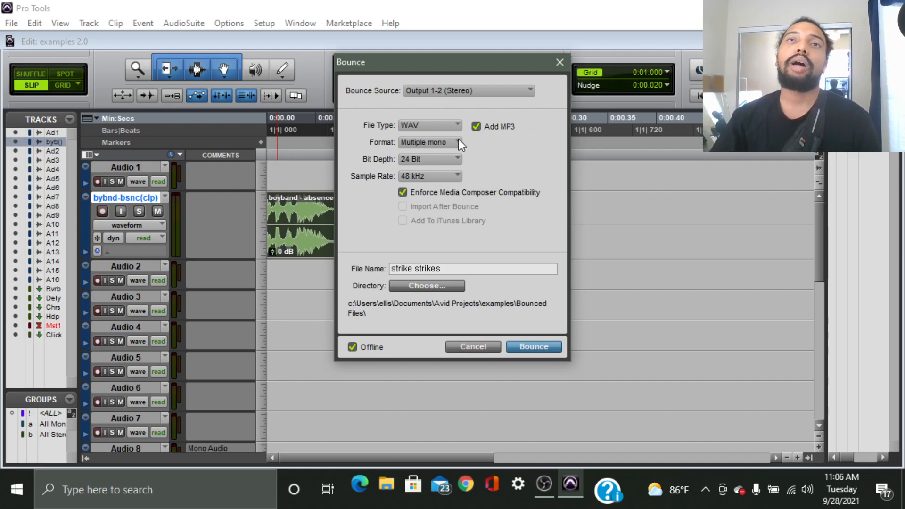
pyautogui.click(431, 140)
pyautogui.click(476, 174)
pyautogui.click(445, 161)
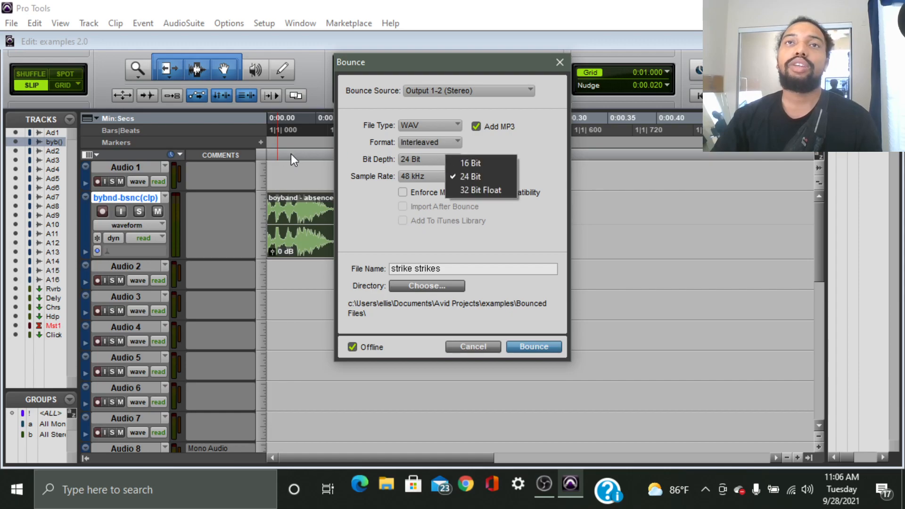
pyautogui.click(470, 162)
pyautogui.click(428, 176)
pyautogui.click(429, 177)
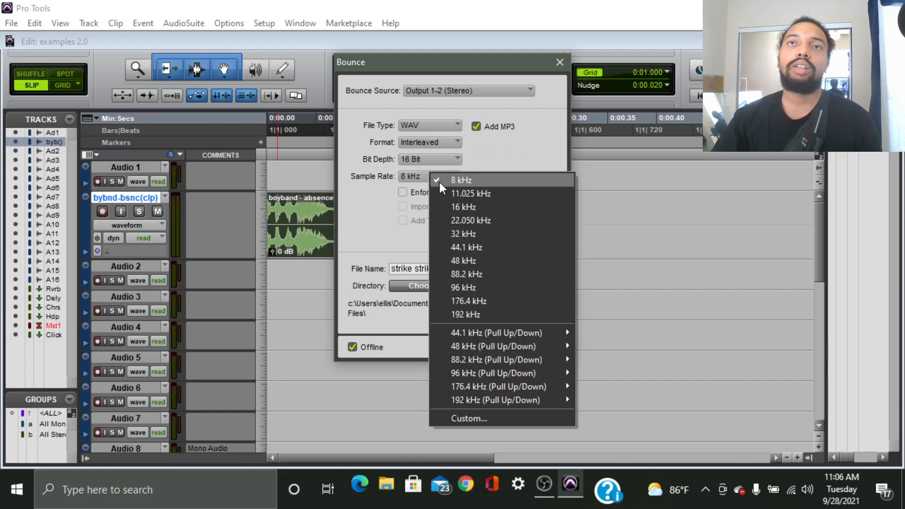
pyautogui.click(482, 247)
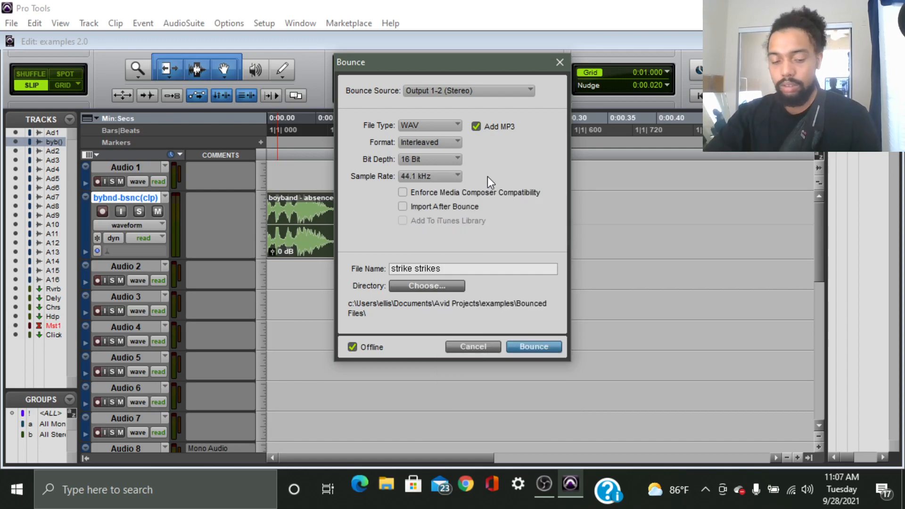
# Enable Import After Bounce, keep Interleaved, and rename the bounce file to 'examples'.
pyautogui.click(402, 193)
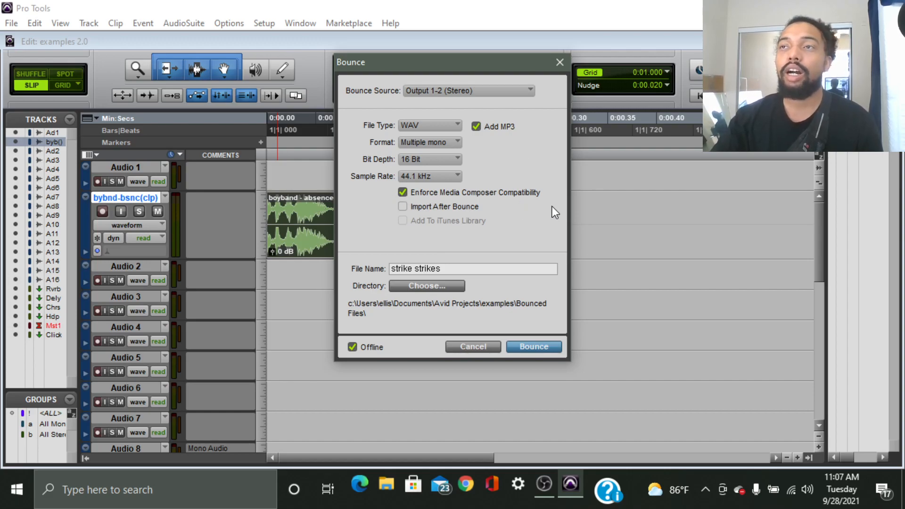
pyautogui.click(403, 206)
pyautogui.click(448, 142)
pyautogui.click(502, 172)
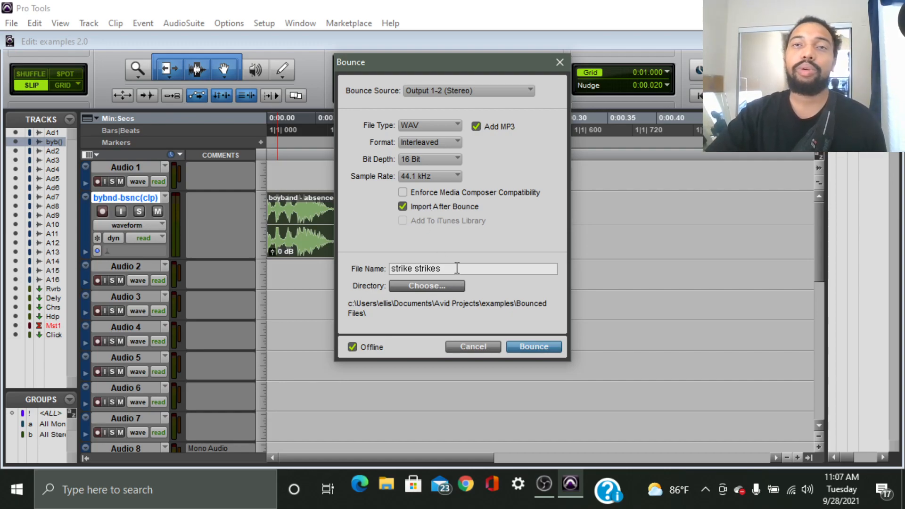
pyautogui.moveTo(456, 268); pyautogui.dragTo(290, 270)
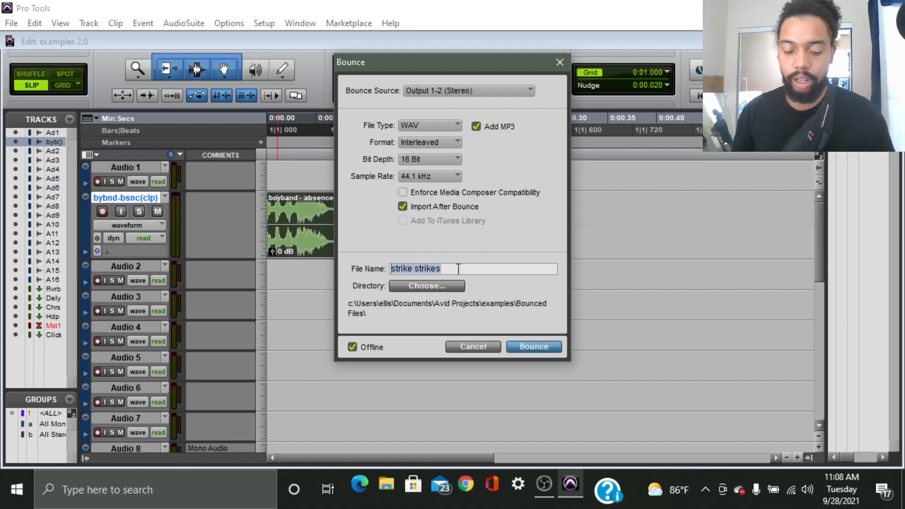
pyautogui.write('examples')
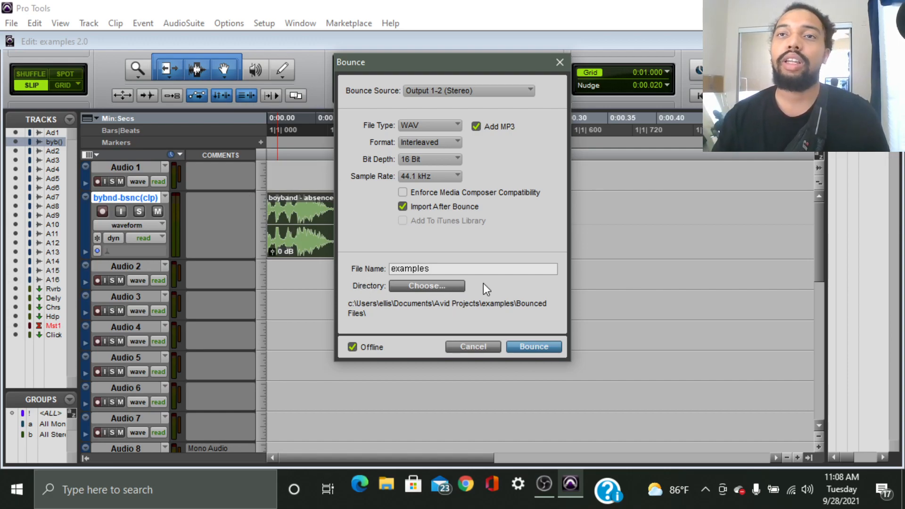
# Set the bounce destination to the examples session's Bounced Files folder.
pyautogui.click(425, 287)
pyautogui.moveTo(572, 112); pyautogui.dragTo(502, 40)
pyautogui.click(427, 66)
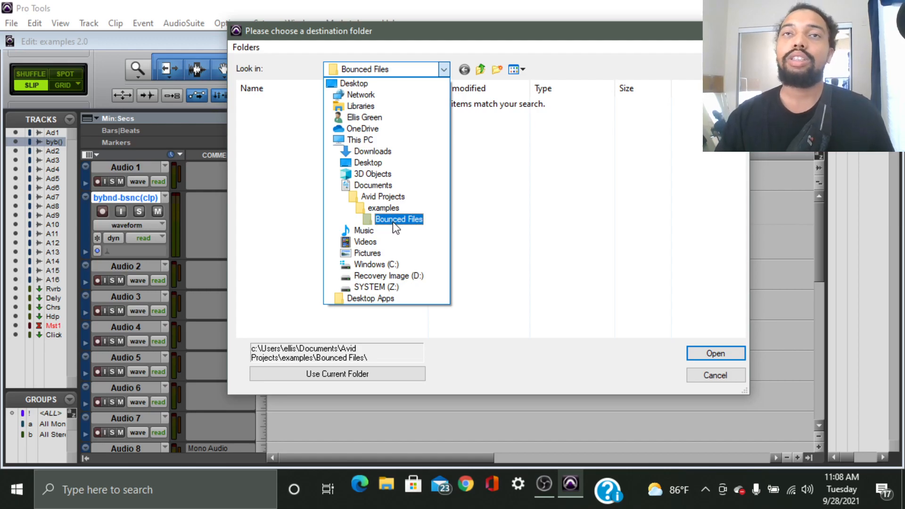
pyautogui.click(580, 210)
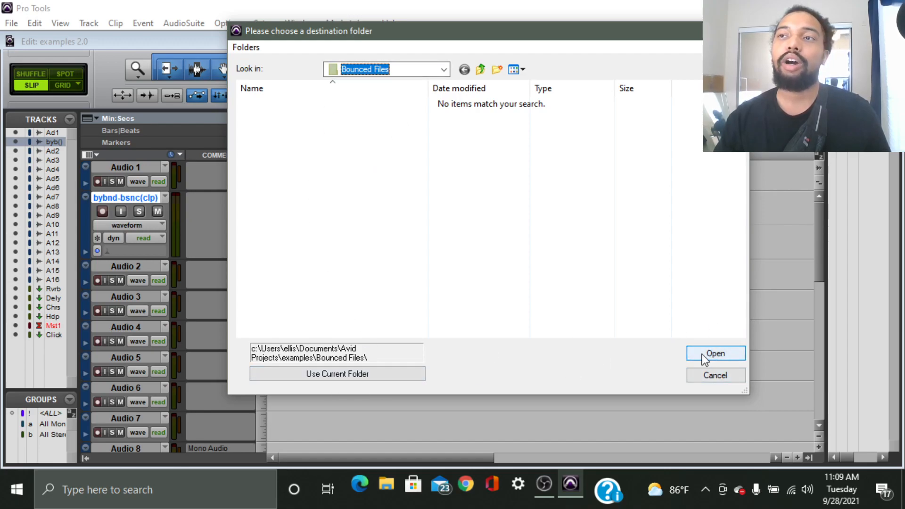
pyautogui.click(380, 372)
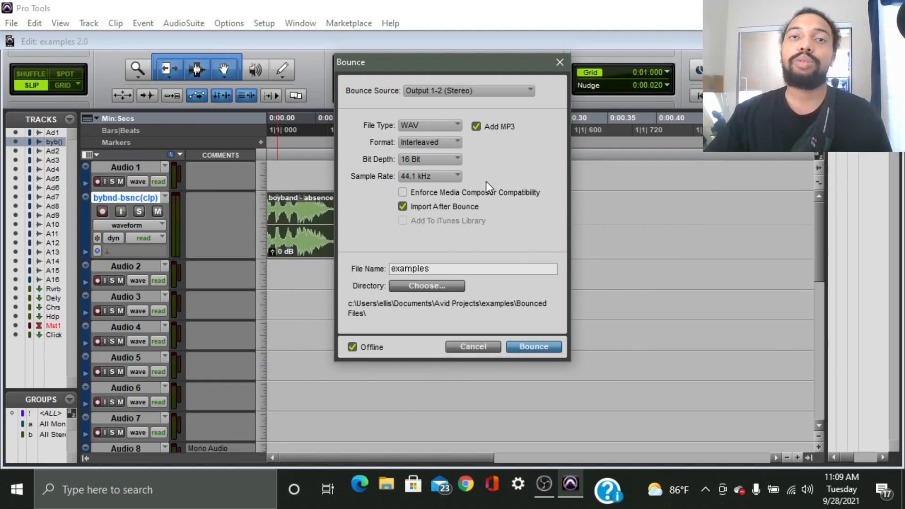
# Turn on Offline and start the bounce to reach the MP3 encoder options.
pyautogui.click(352, 347)
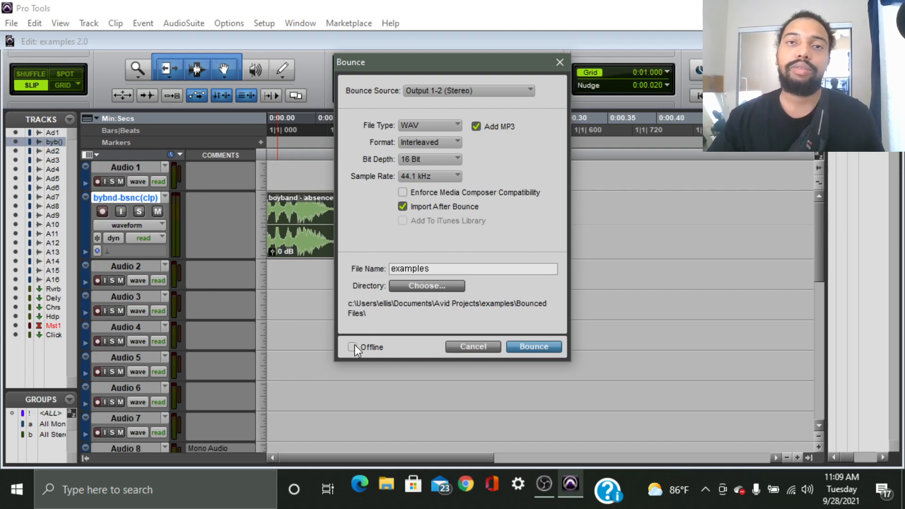
pyautogui.click(533, 346)
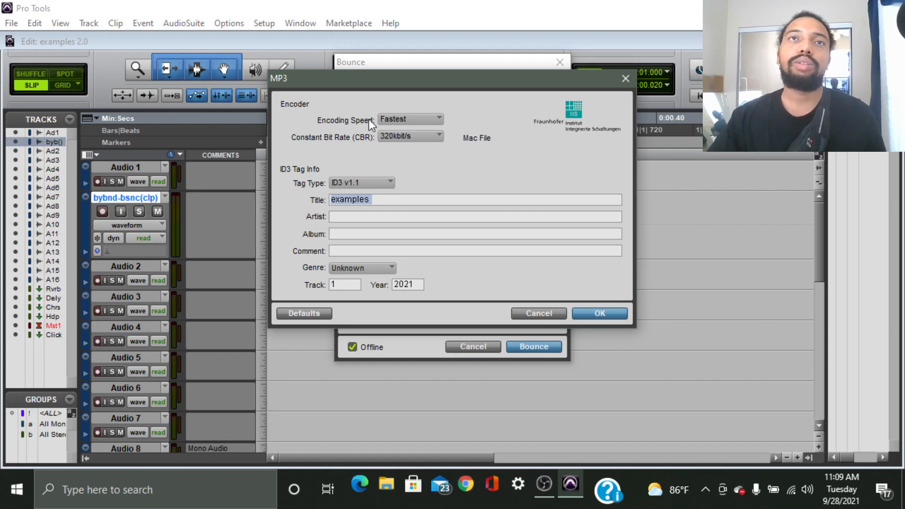
pyautogui.click(438, 119)
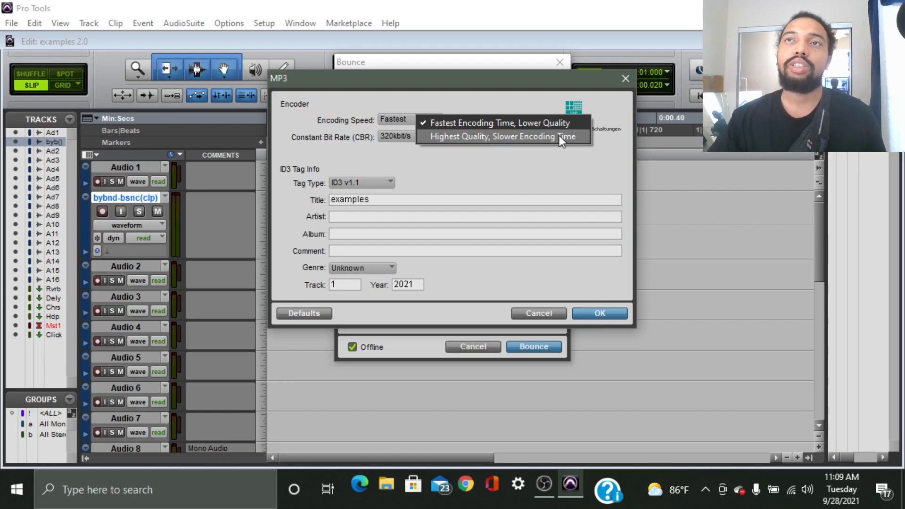
pyautogui.click(404, 108)
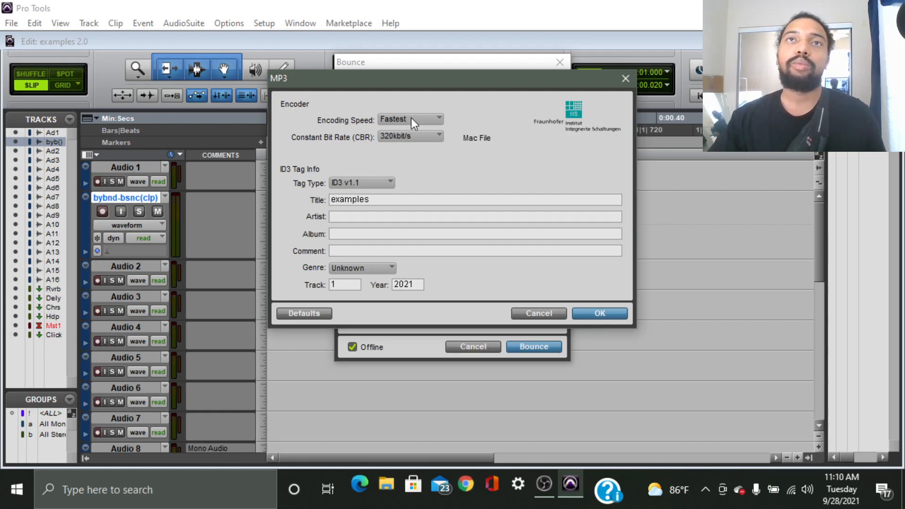
pyautogui.click(432, 136)
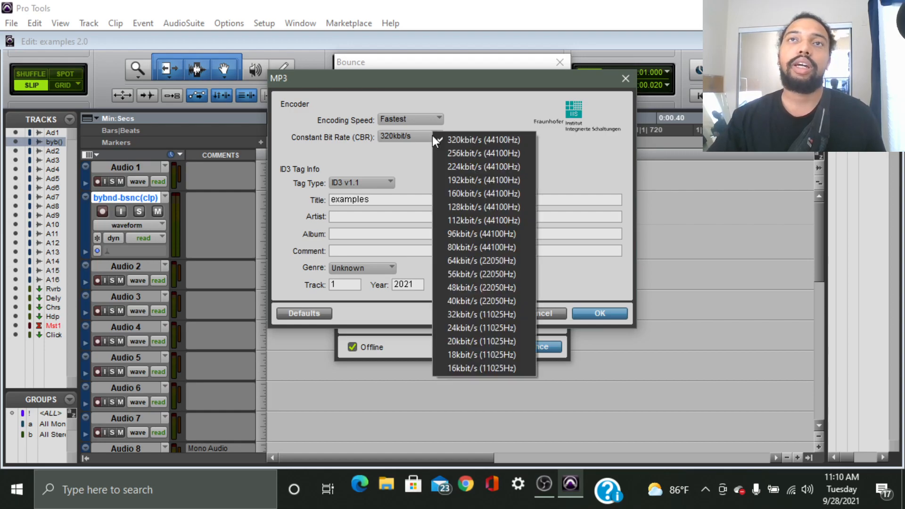
pyautogui.click(476, 113)
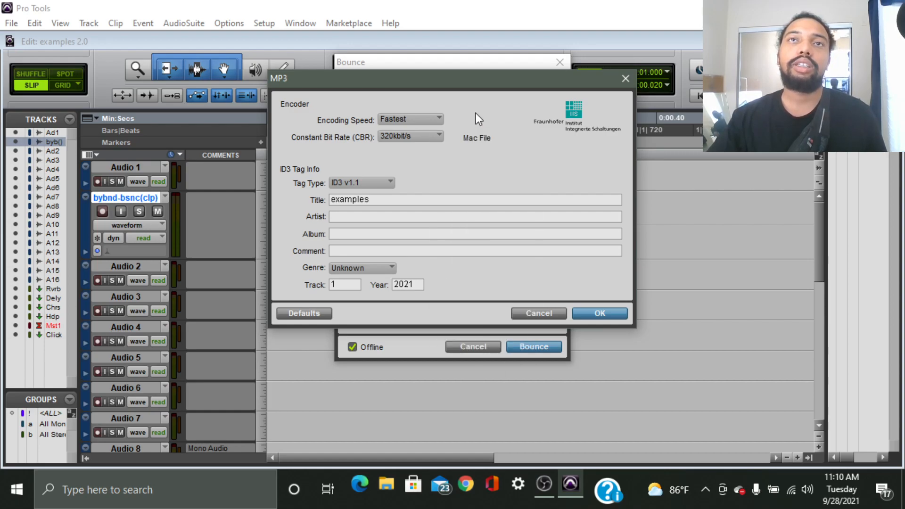
pyautogui.click(408, 137)
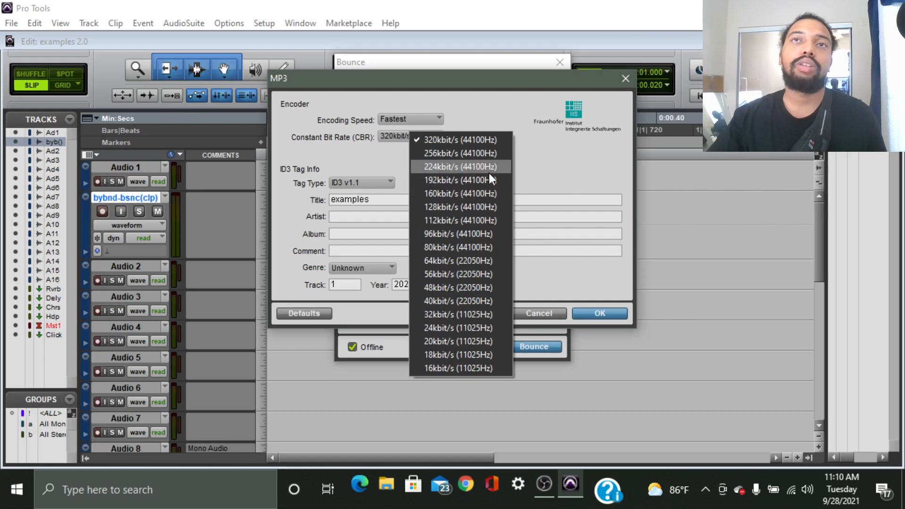
pyautogui.click(489, 111)
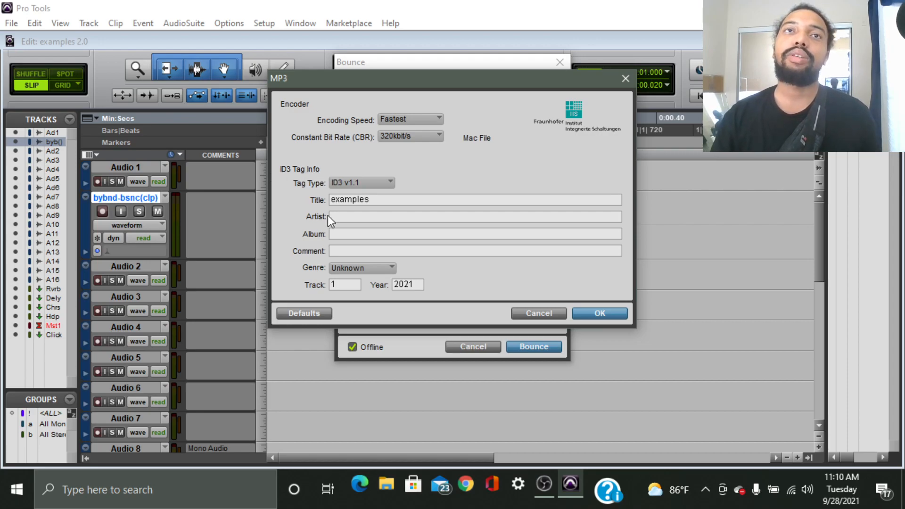
pyautogui.click(388, 183)
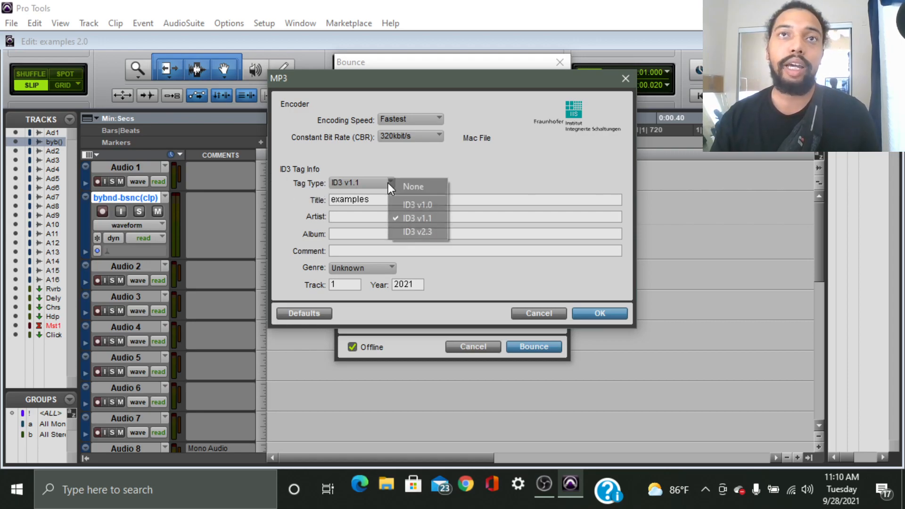
pyautogui.click(494, 178)
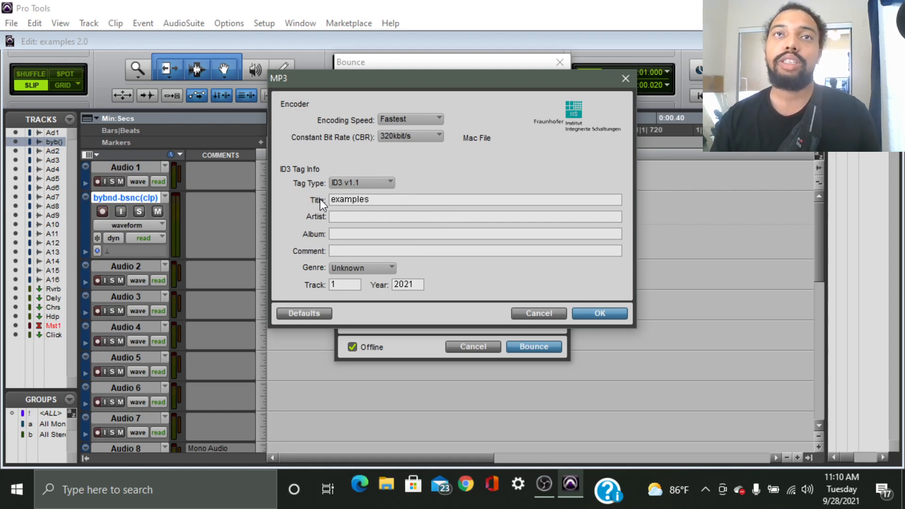
# Enter the producer's artist credit in the MP3 ID3 Artist field, then go to Album.
pyautogui.click(355, 217)
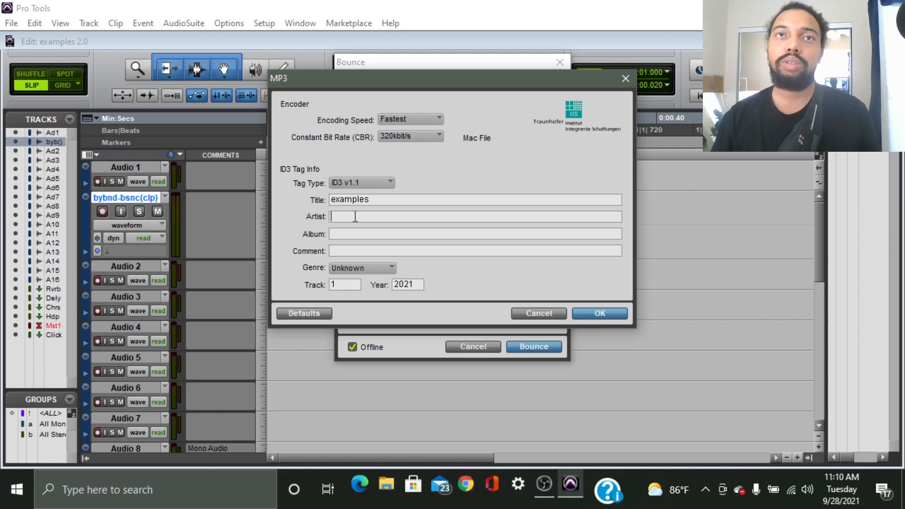
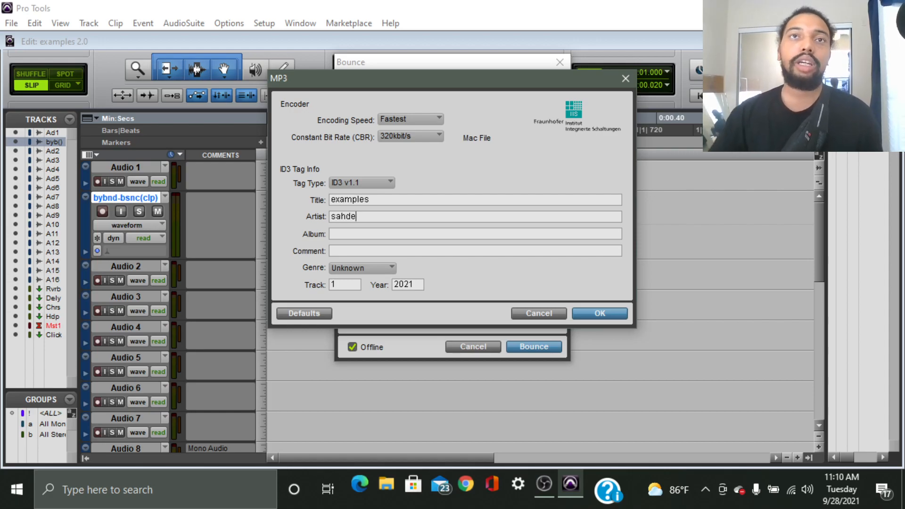
pyautogui.press('BackSpace')
pyautogui.press('BackSpace')
pyautogui.press('BackSpace')
pyautogui.press('BackSpace')
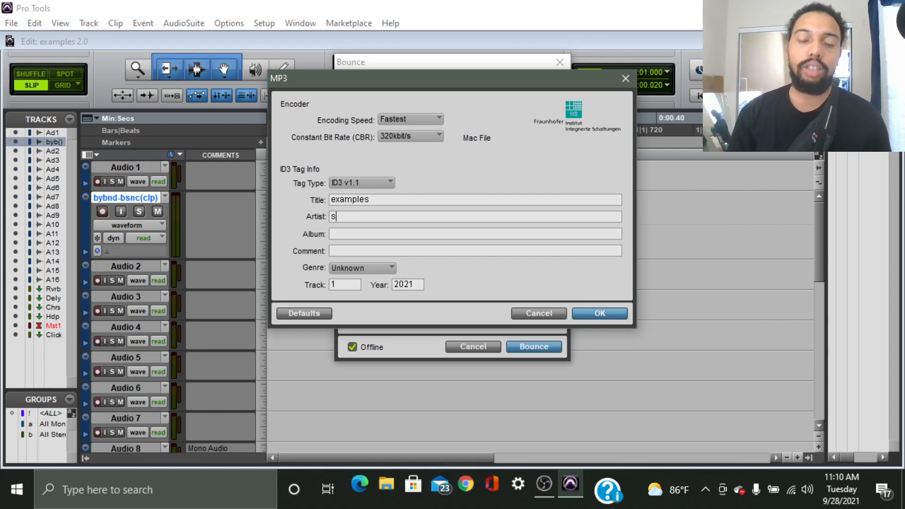
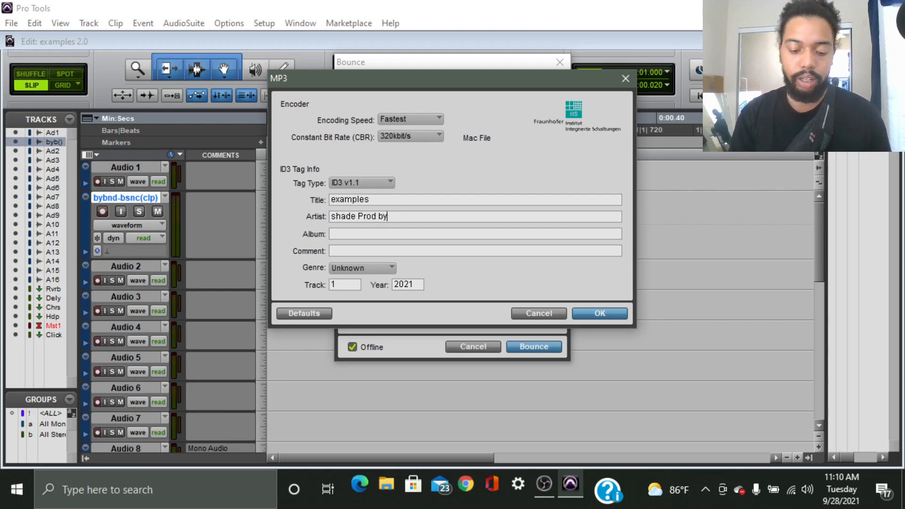
pyautogui.press('BackSpace')
pyautogui.press('BackSpace')
pyautogui.press('BackSpace')
pyautogui.press('BackSpace')
pyautogui.press('BackSpace')
pyautogui.press('BackSpace')
pyautogui.press('BackSpace')
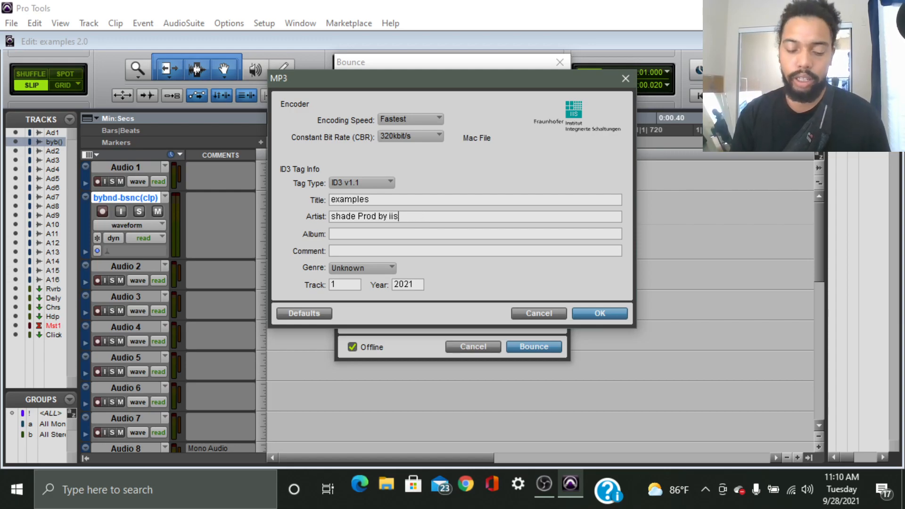
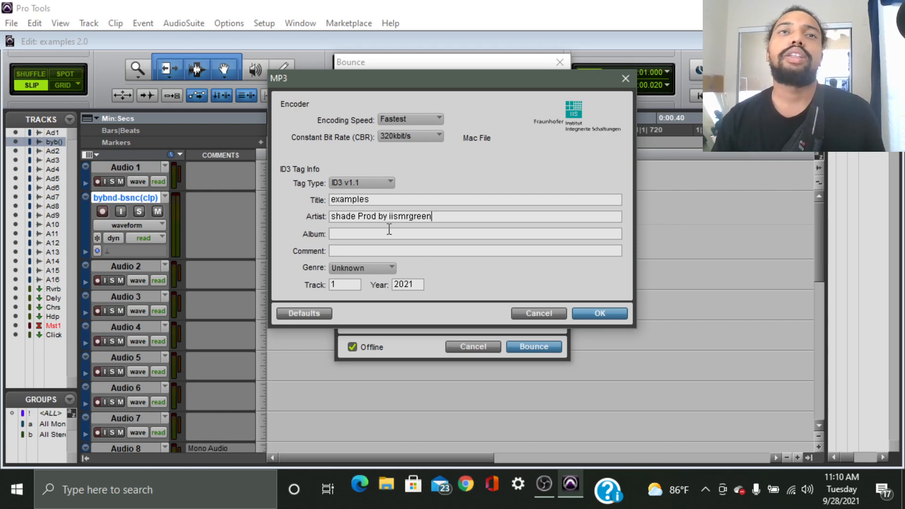
pyautogui.click(375, 234)
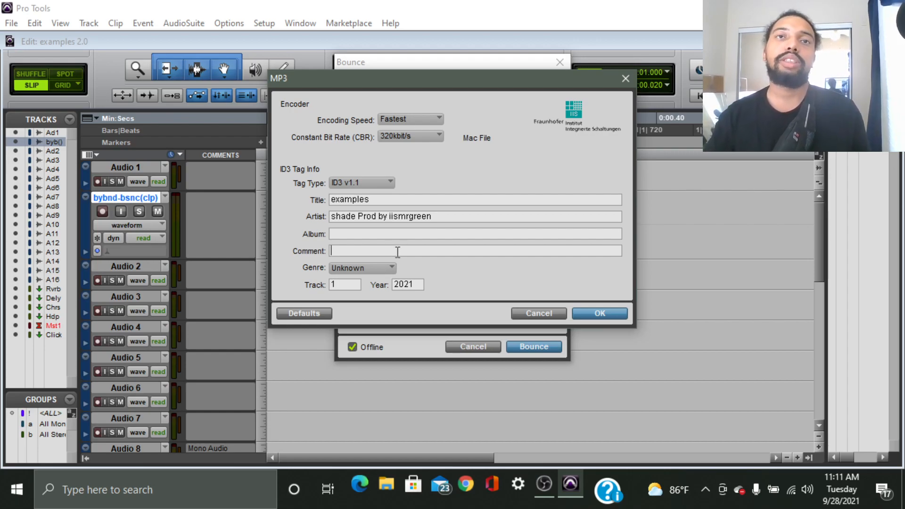
# Choose Rhythmic Soul as the ID3 genre and leave the track number at 1.
pyautogui.click(376, 266)
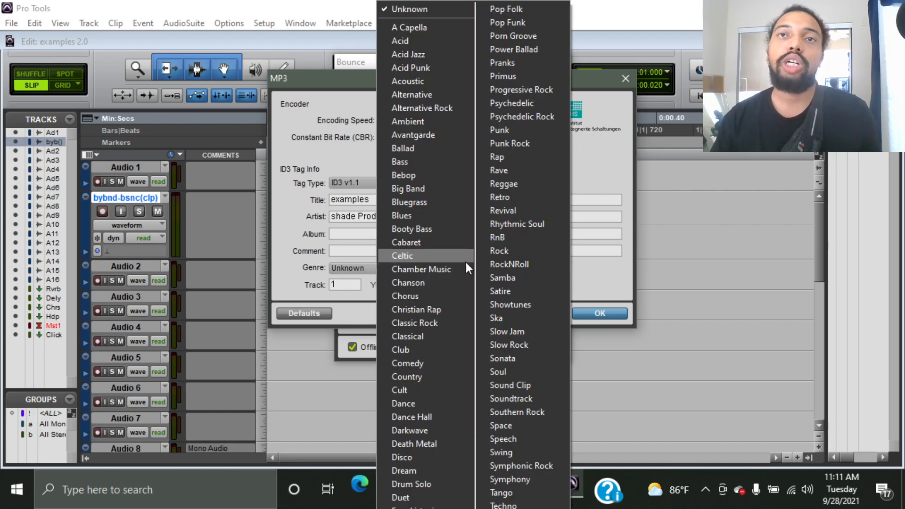
pyautogui.click(532, 226)
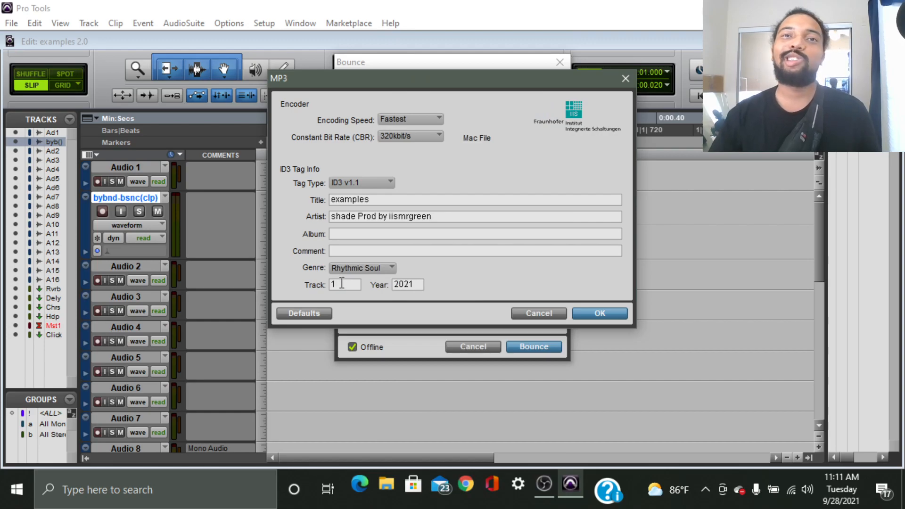
pyautogui.click(390, 269)
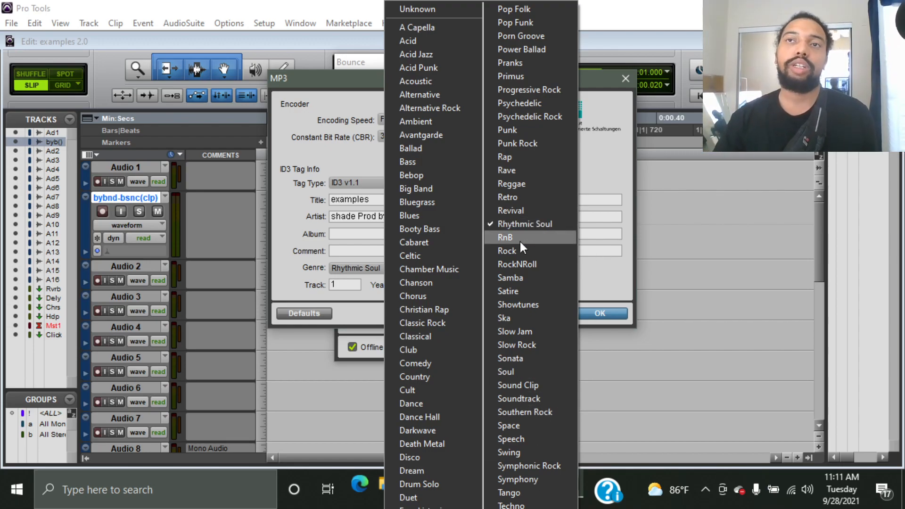
pyautogui.click(610, 264)
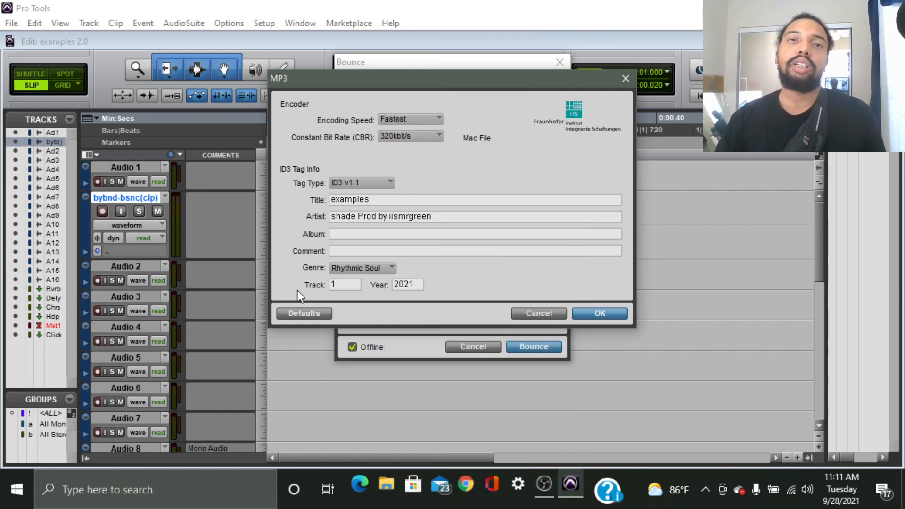
pyautogui.doubleClick(336, 284)
pyautogui.click(356, 285)
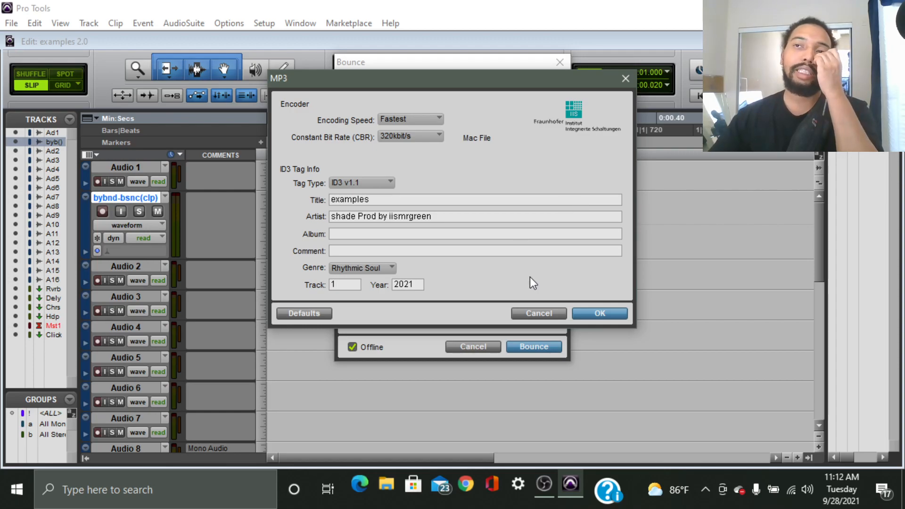
# Confirm the MP3 tag settings and bounce the session.
pyautogui.click(599, 313)
pyautogui.click(601, 329)
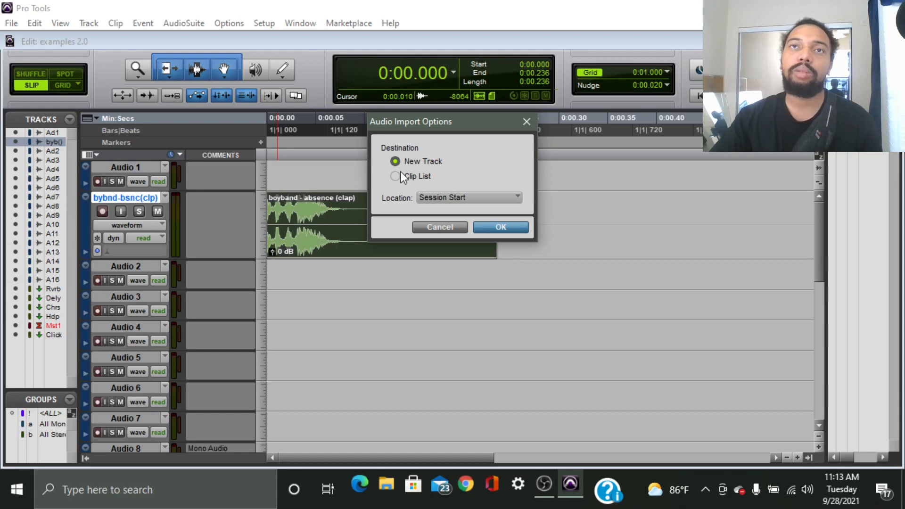
# Import the bounced file onto a new track with its location set to Session Start.
pyautogui.click(464, 196)
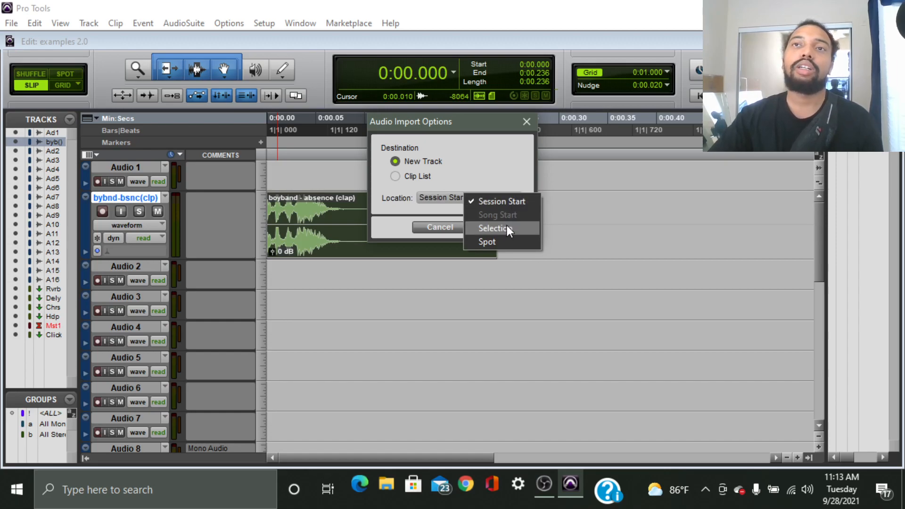
pyautogui.click(505, 241)
pyautogui.click(470, 197)
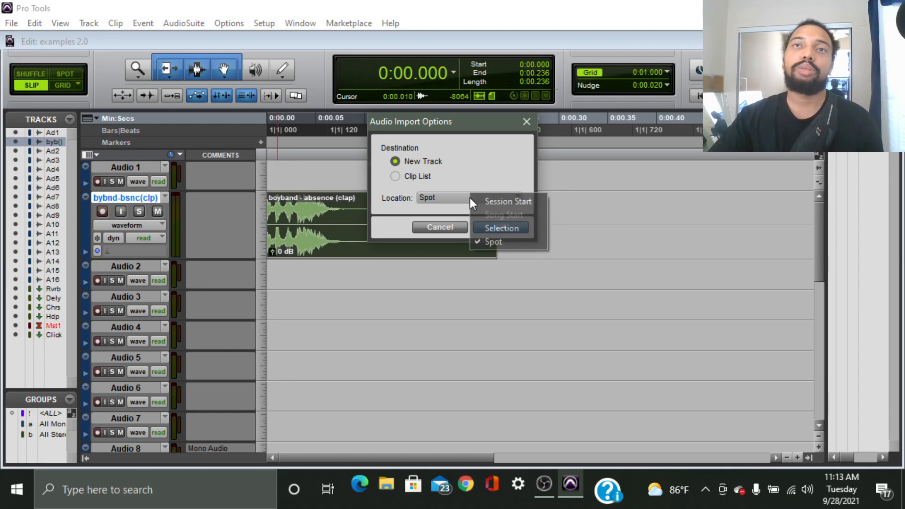
pyautogui.click(513, 227)
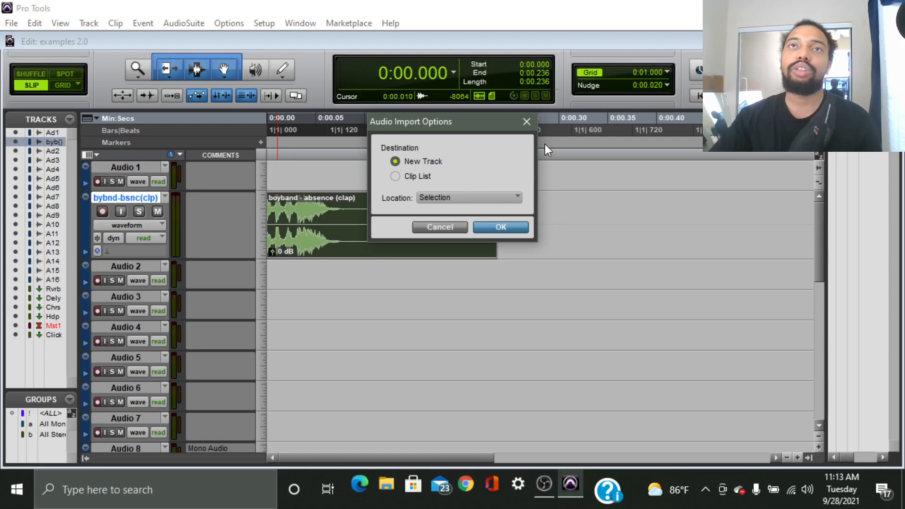
pyautogui.moveTo(422, 120); pyautogui.dragTo(581, 127)
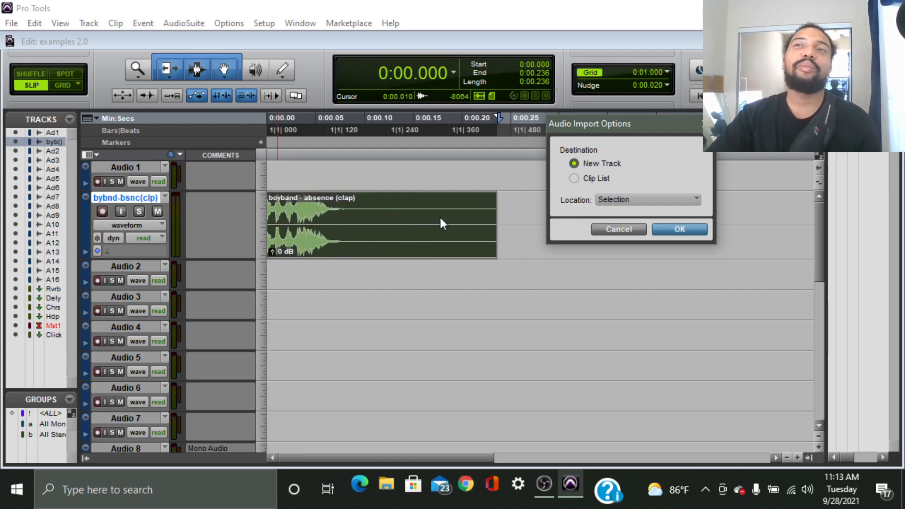
pyautogui.click(665, 203)
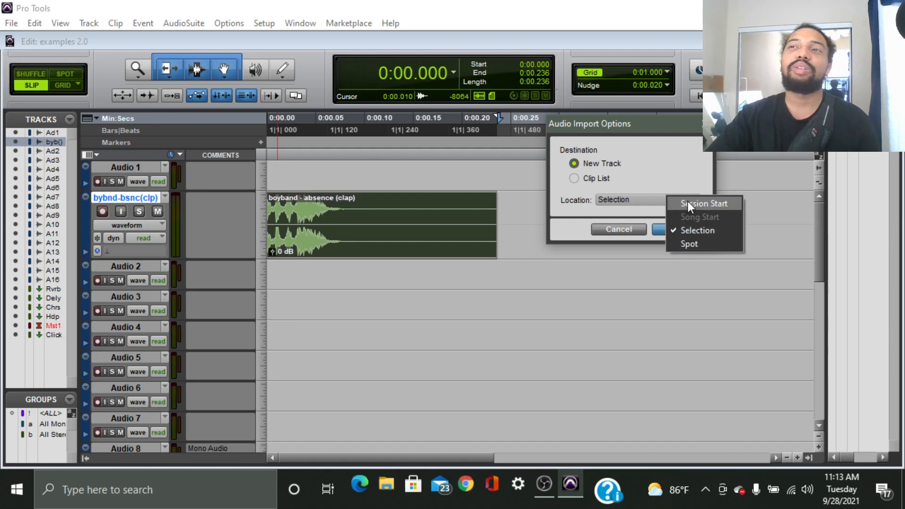
pyautogui.click(687, 201)
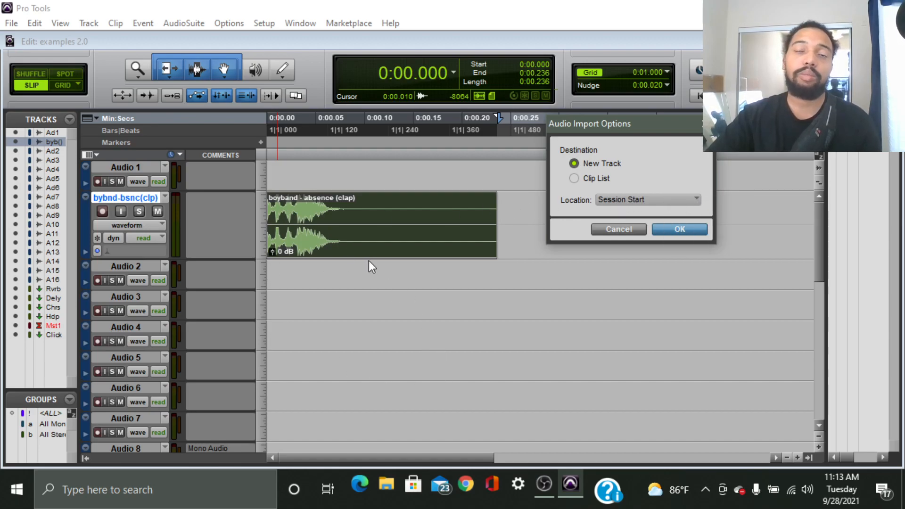
pyautogui.click(680, 228)
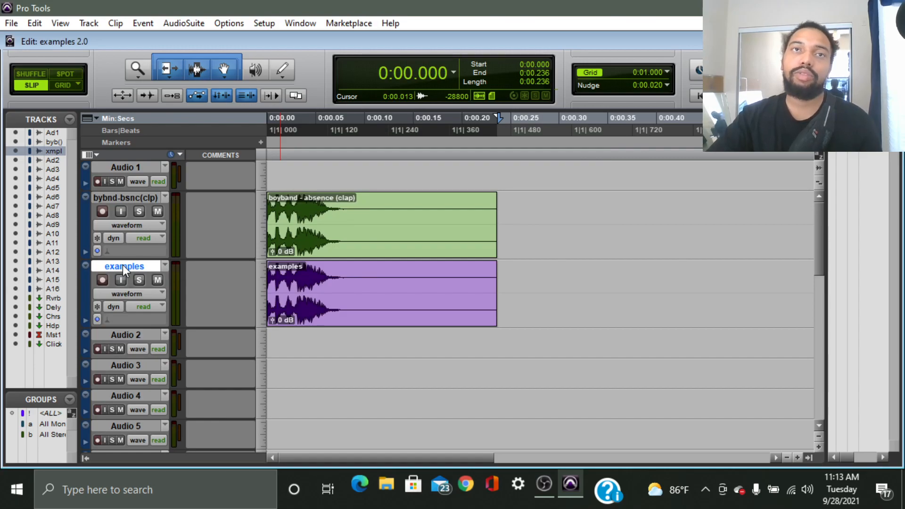
# Play back the session, mute the examples track, and hide it as inactive.
pyautogui.scroll(-10, 120, 266)
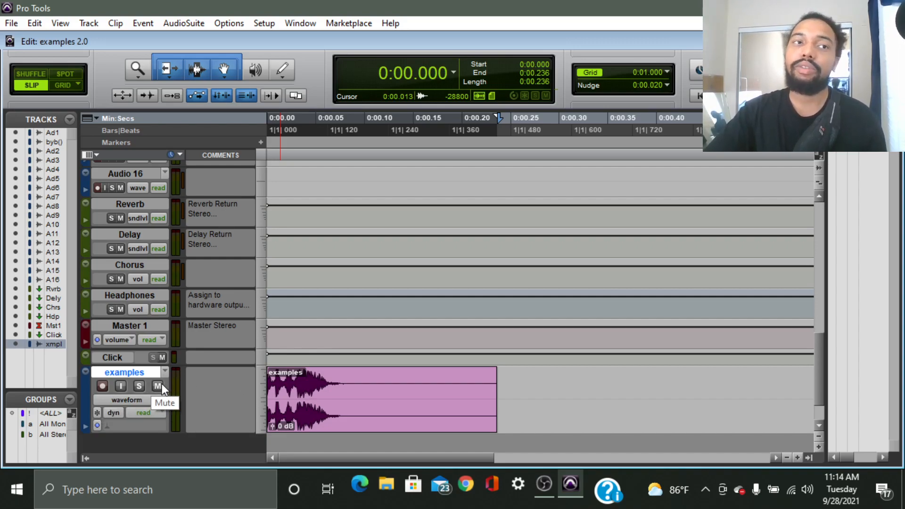
pyautogui.press('space')
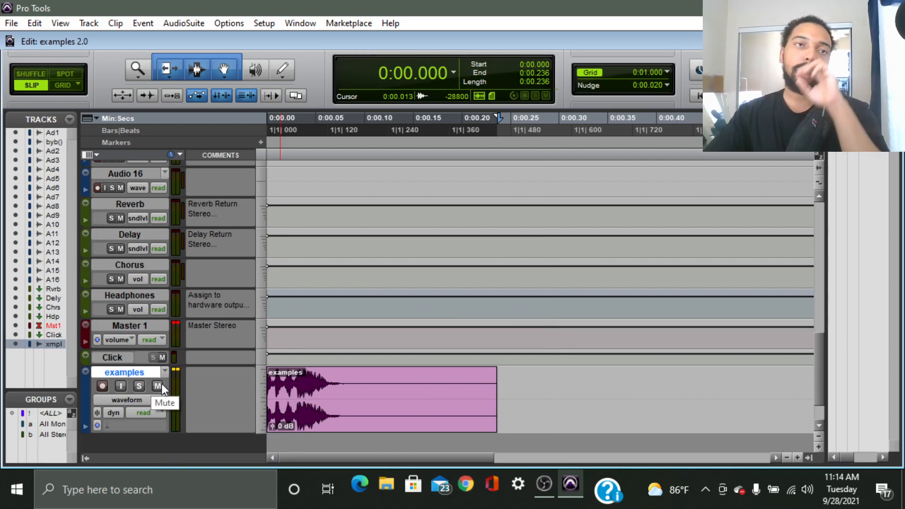
pyautogui.click(141, 386)
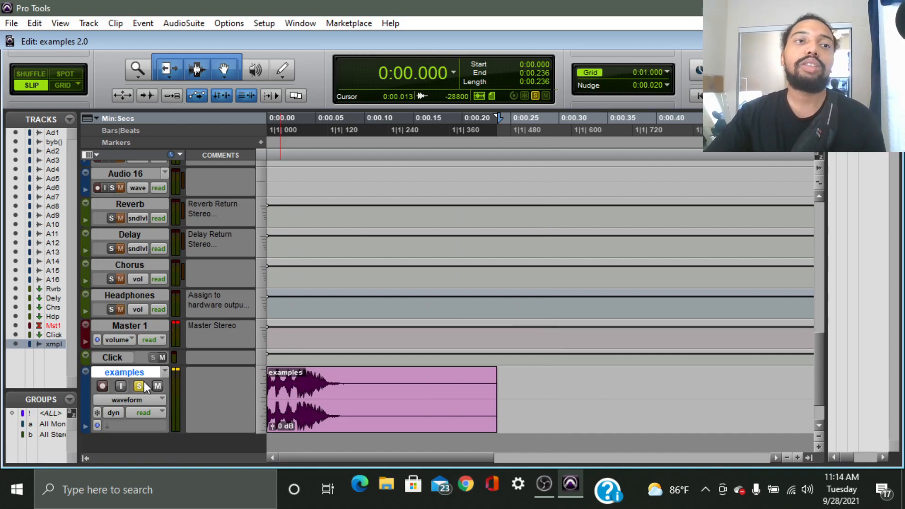
pyautogui.click(143, 385)
pyautogui.click(158, 386)
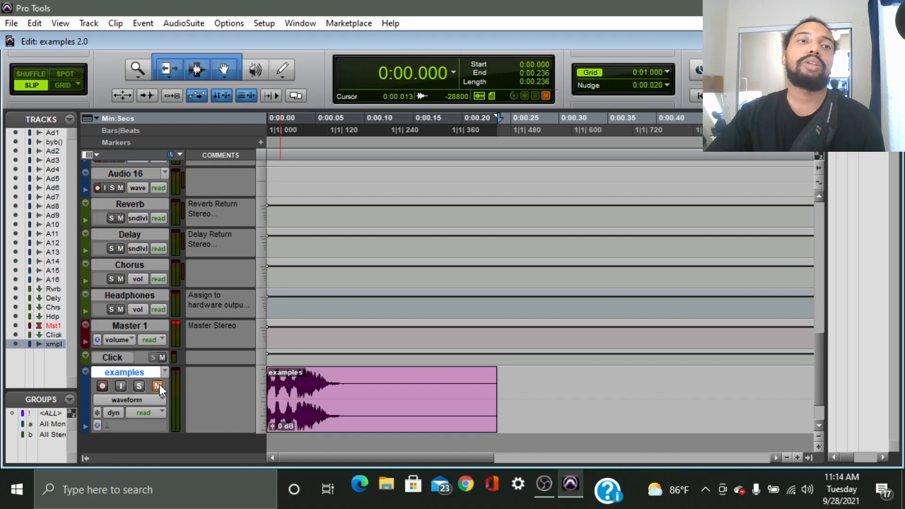
pyautogui.rightClick(137, 371)
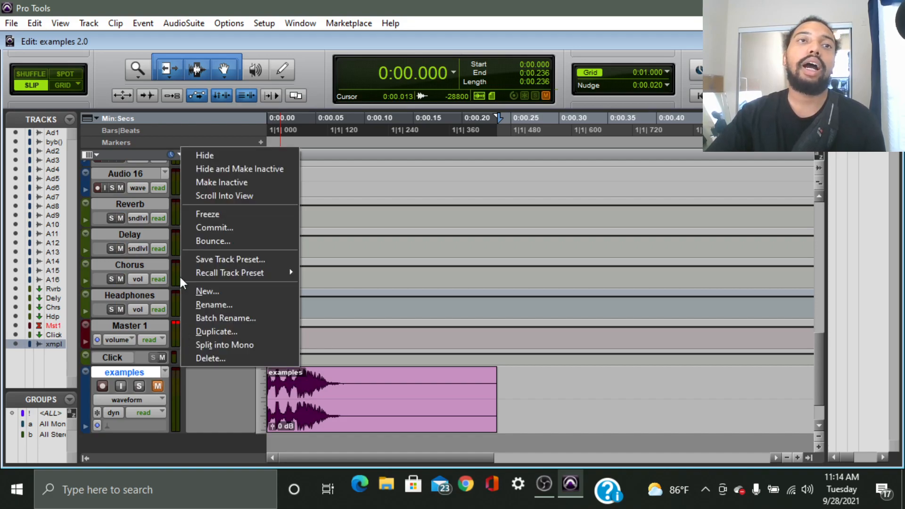
pyautogui.click(268, 168)
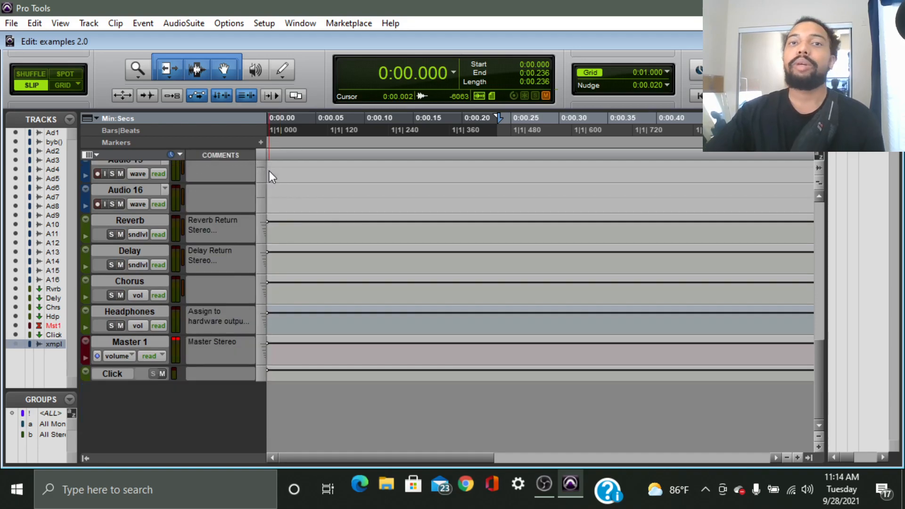